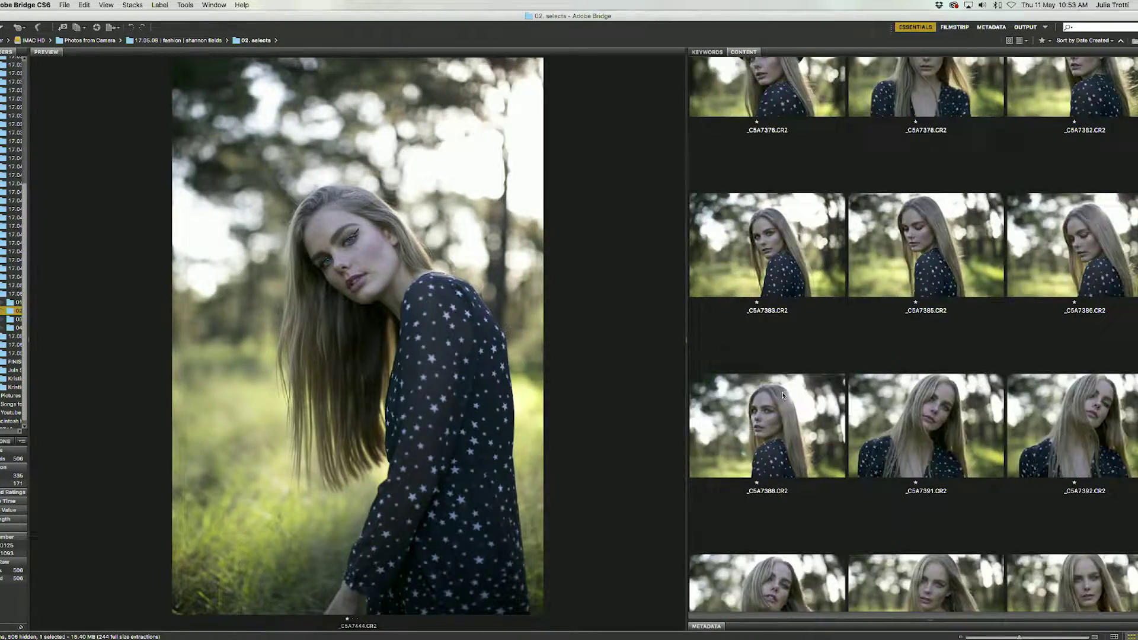
# Preview the _C5A7366 and _C5A7166 photos while scrolling through the shoot
pyautogui.scroll(2, 782, 395)
pyautogui.click(793, 347)
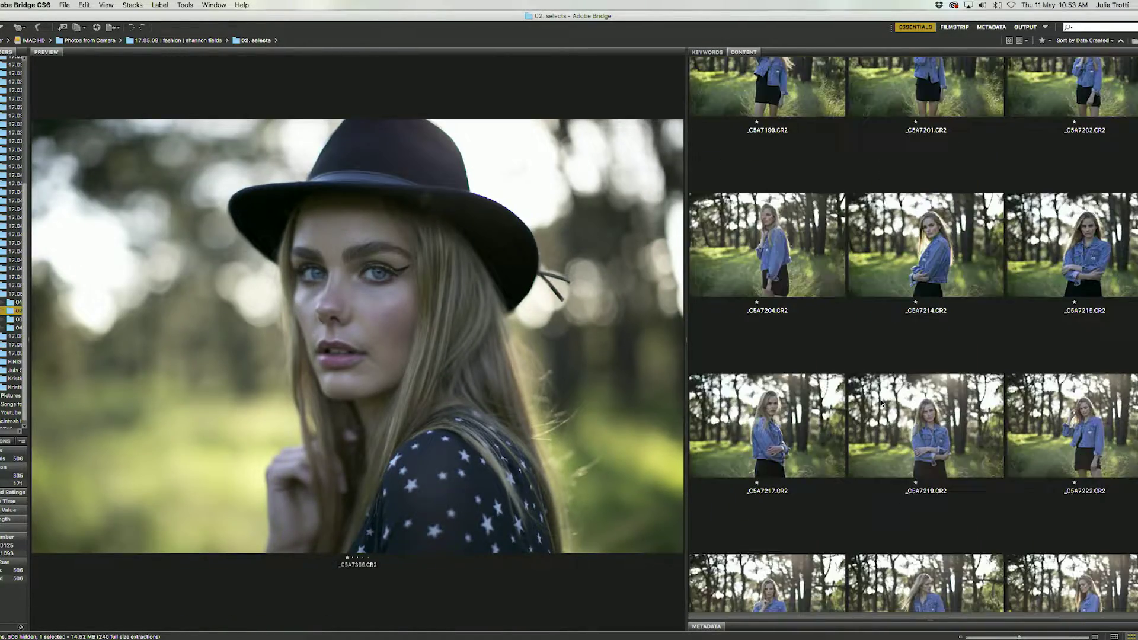
pyautogui.click(931, 315)
pyautogui.scroll(6, 913, 474)
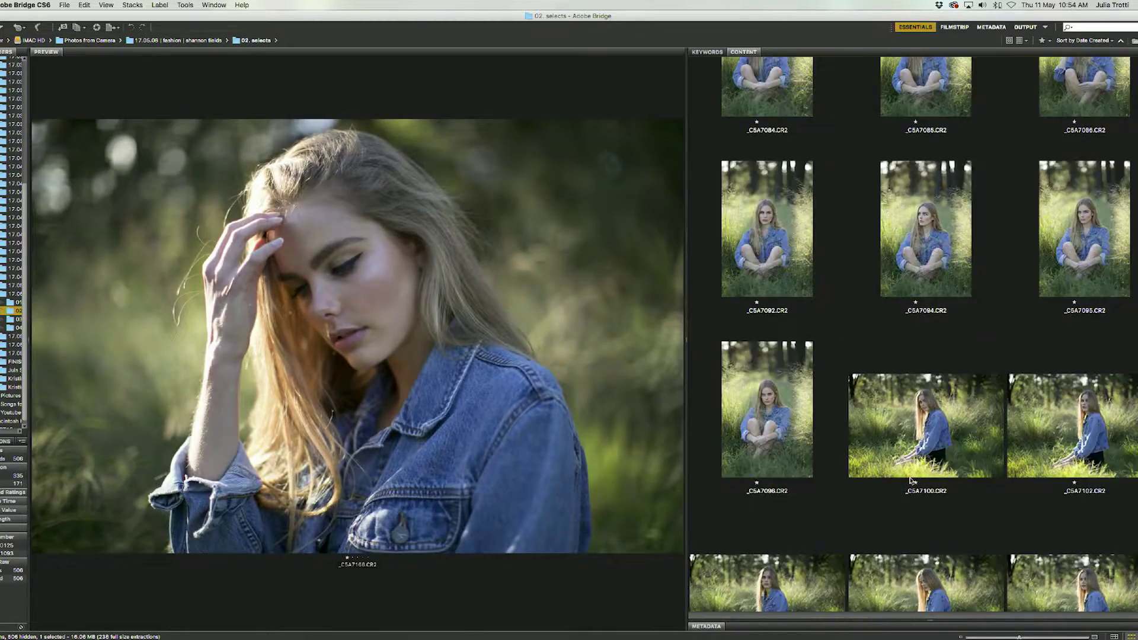
pyautogui.scroll(-15, 913, 335)
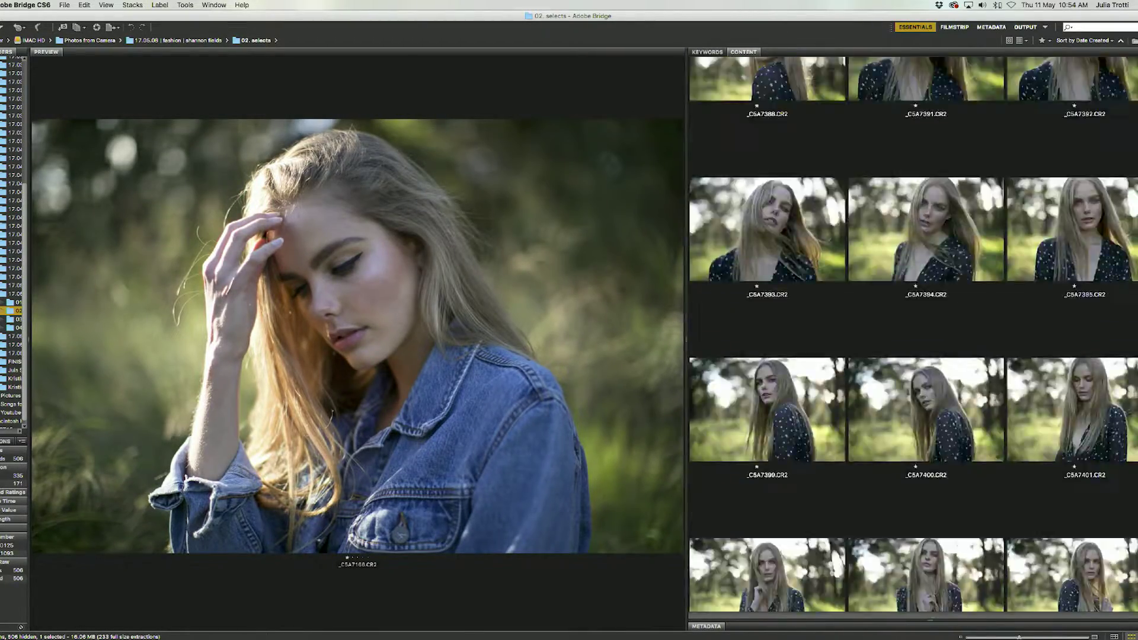
pyautogui.scroll(-15, 913, 335)
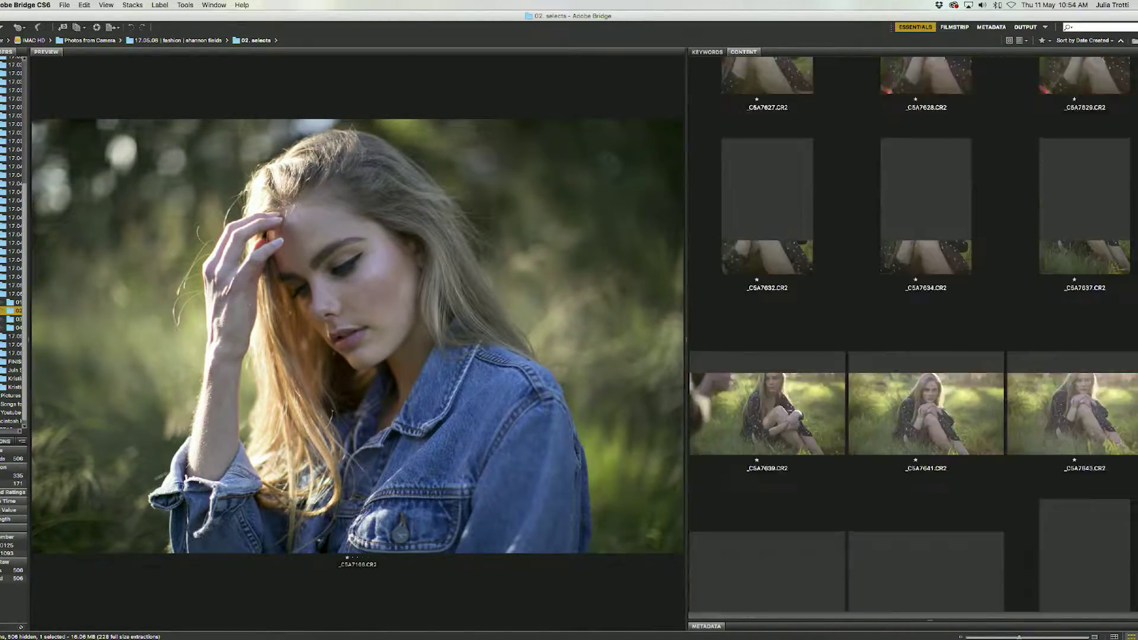
pyautogui.scroll(-12, 913, 335)
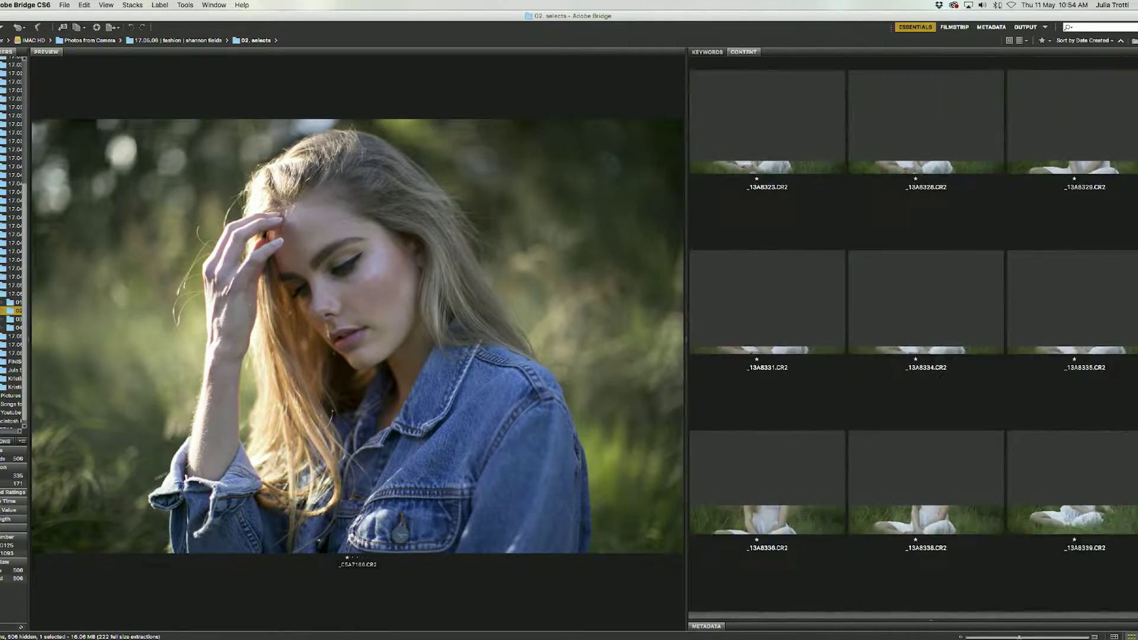
pyautogui.scroll(-12, 911, 267)
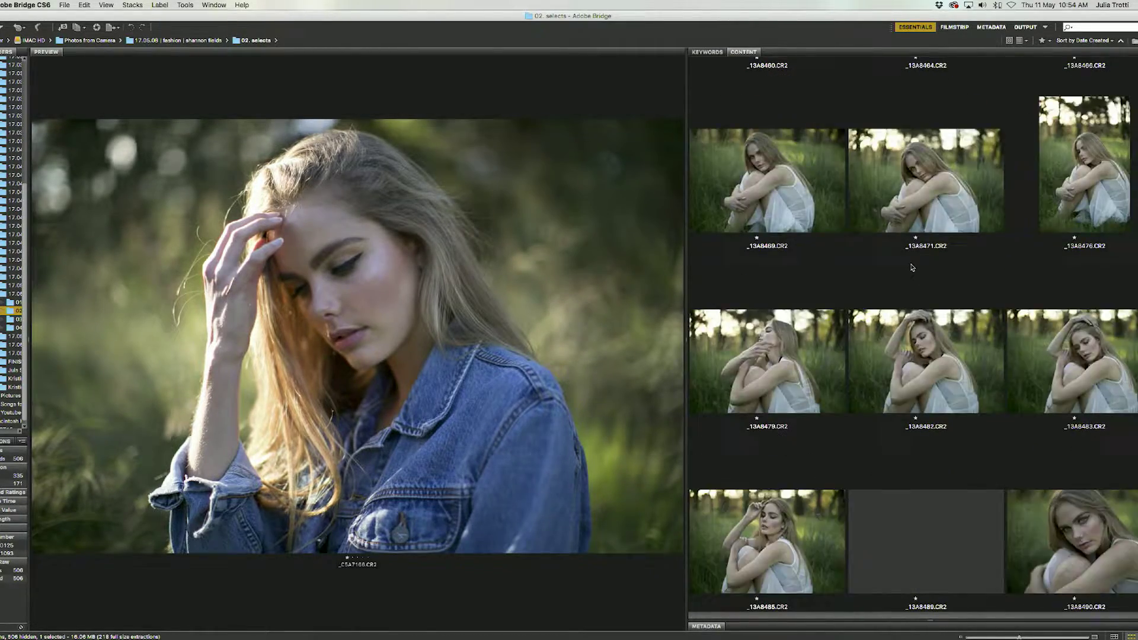
pyautogui.scroll(10, 726, 148)
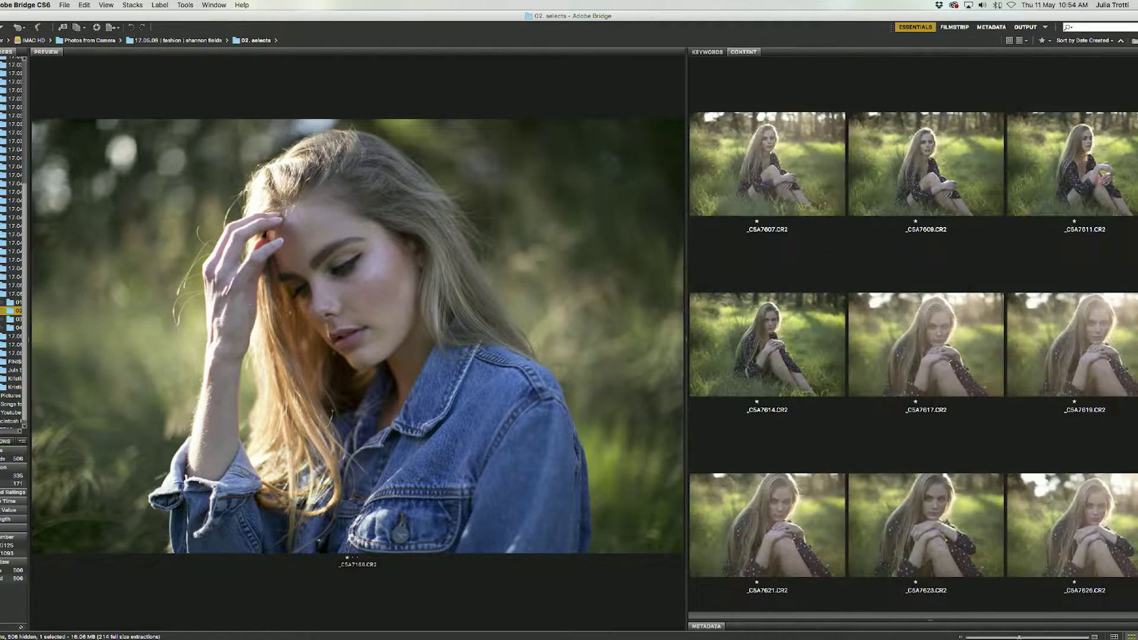
# Select the standing denim-jacket ranges _C5A6829–_C5A6846 and the 17 shots ending at _C5A6957
pyautogui.click(727, 148)
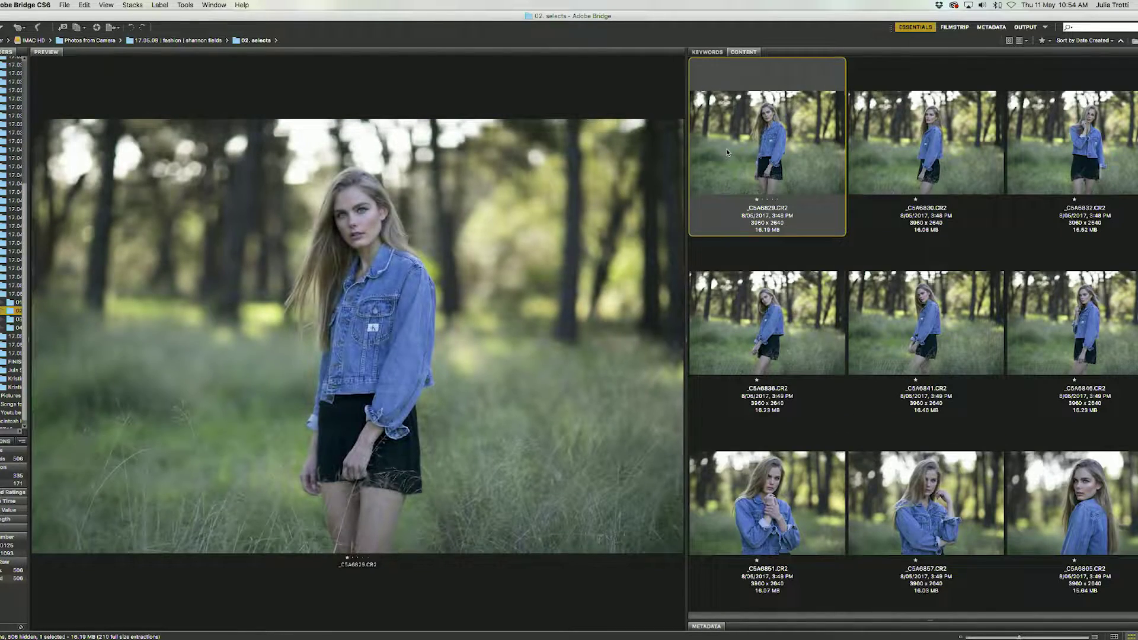
pyautogui.keyDown('shift'); pyautogui.click(1038, 311); pyautogui.keyUp('shift')
pyautogui.scroll(-5, 1090, 172)
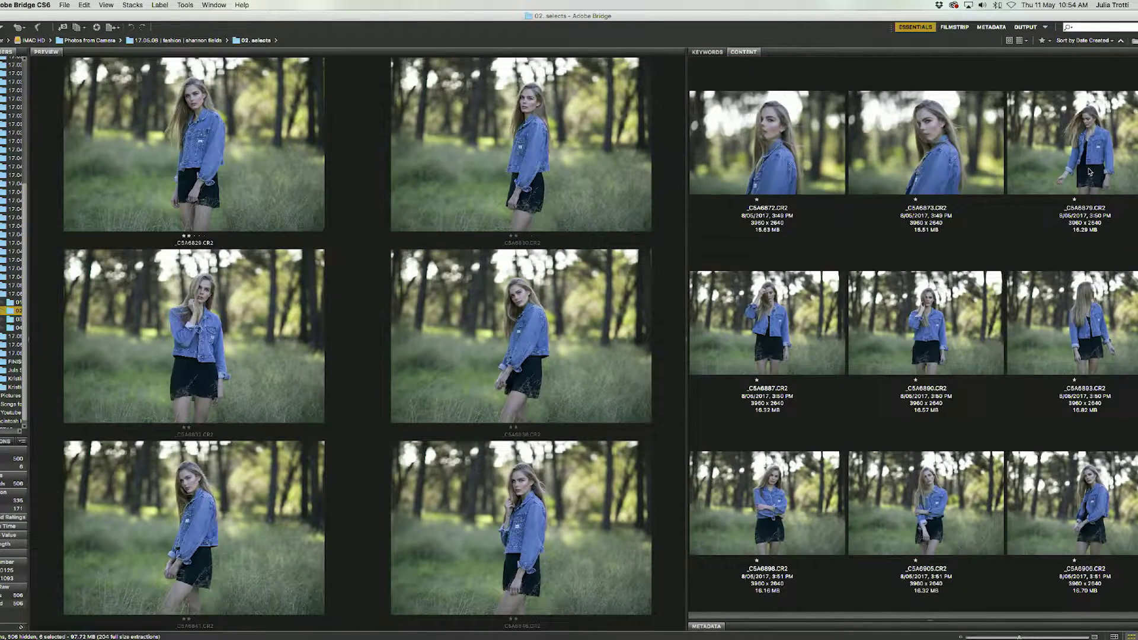
pyautogui.click(1090, 171)
pyautogui.scroll(-5, 1089, 172)
pyautogui.keyDown('shift'); pyautogui.click(844, 467); pyautogui.keyUp('shift')
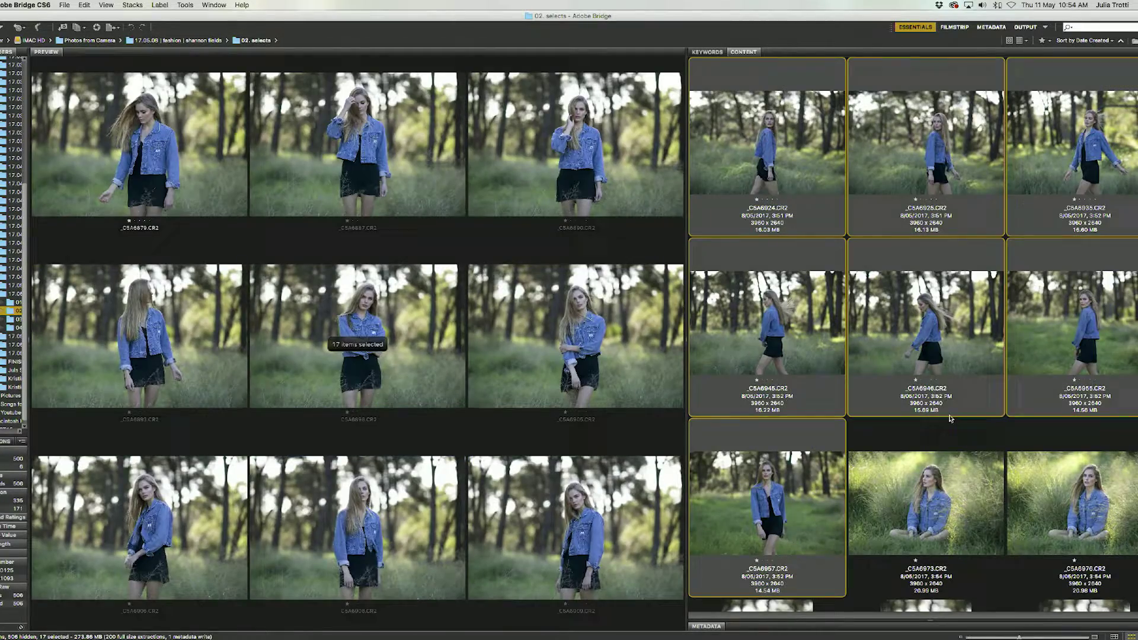
# Select the 14 standing shots from _C5A7198 through _C5A7247
pyautogui.scroll(-15, 949, 418)
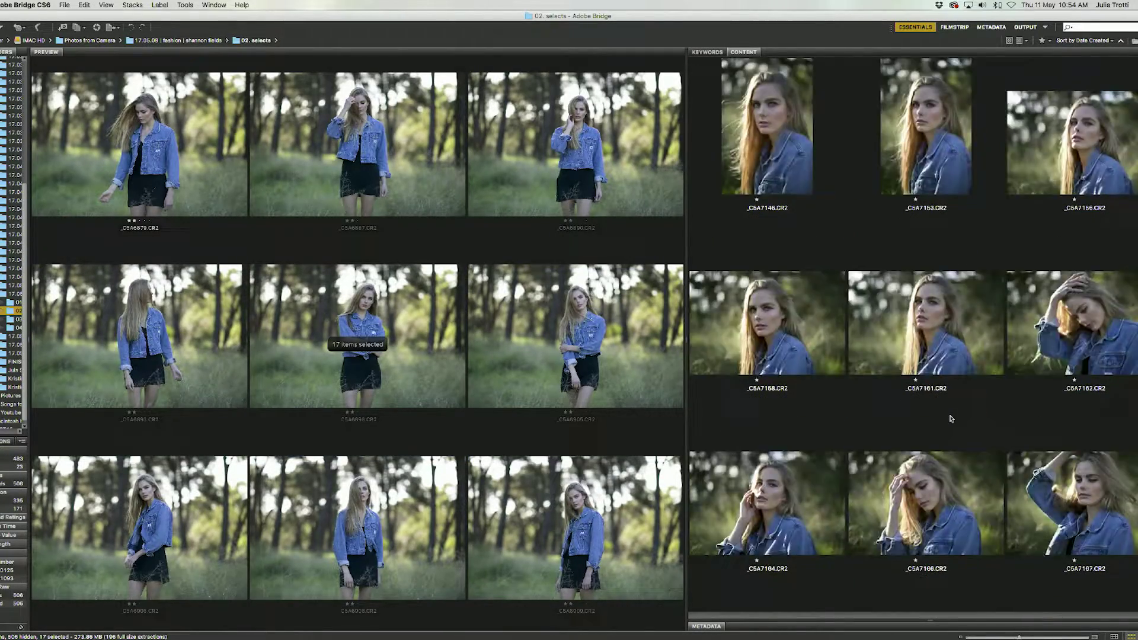
pyautogui.scroll(-10, 950, 419)
pyautogui.click(1083, 147)
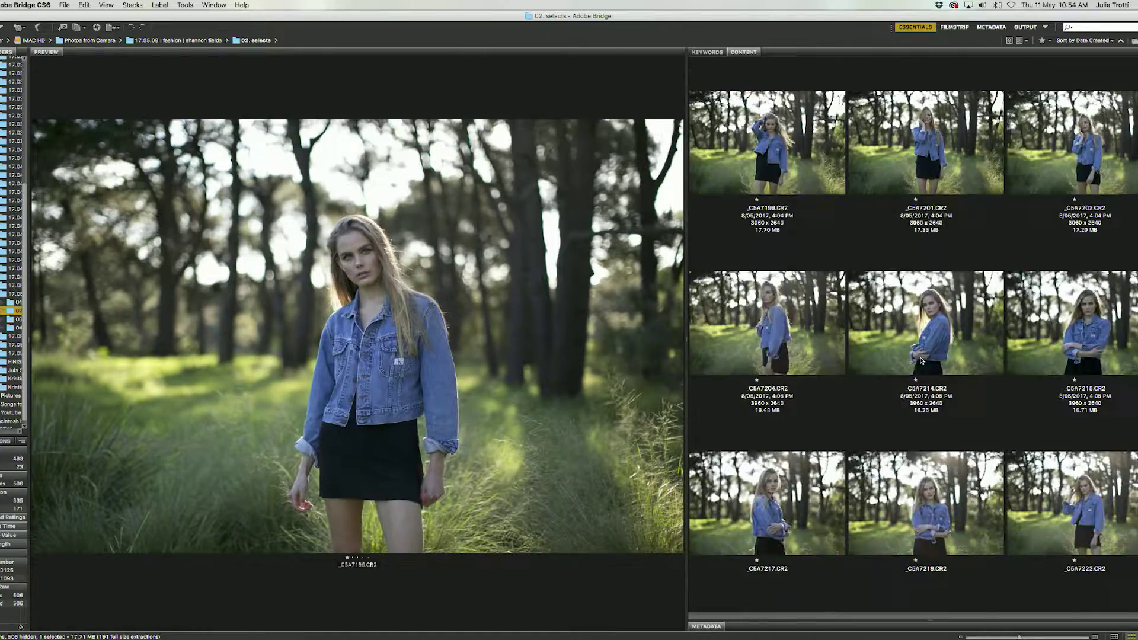
pyautogui.scroll(-5, 921, 359)
pyautogui.keyDown('shift'); pyautogui.click(1098, 144); pyautogui.keyUp('shift')
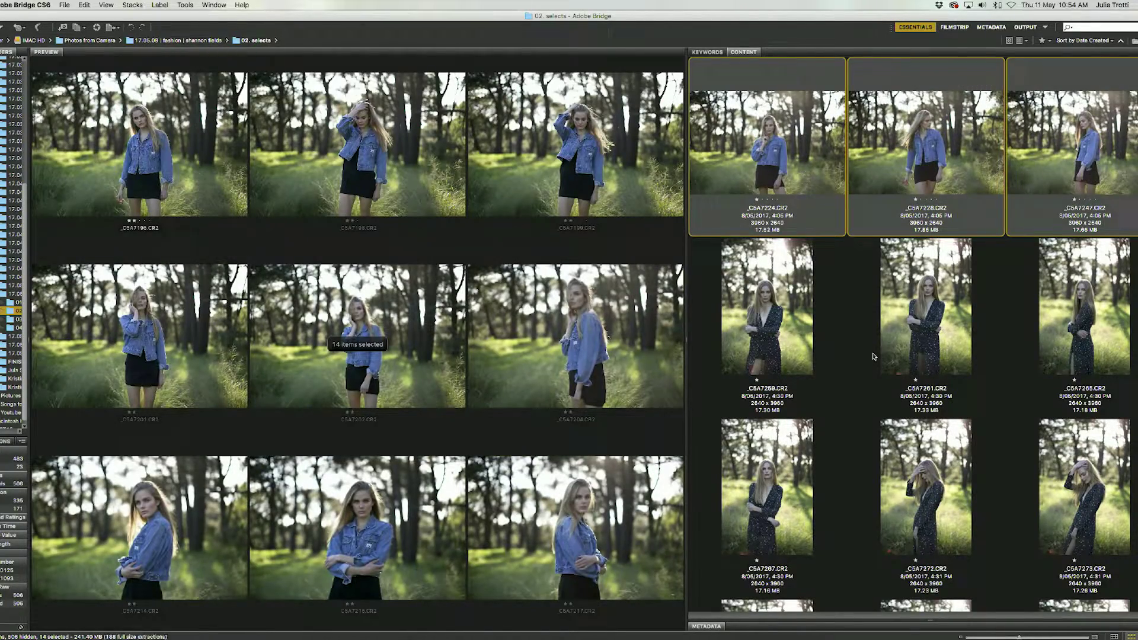
pyautogui.scroll(15, 873, 356)
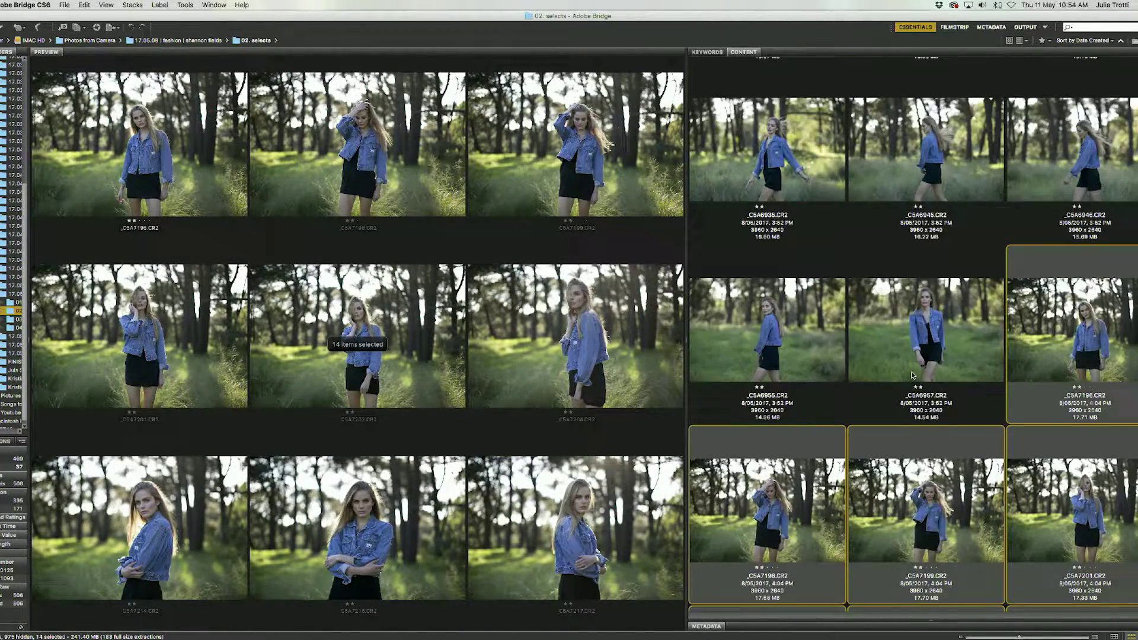
pyautogui.scroll(10, 913, 375)
# Step through from _C5A6829, dropping _C5A6905 and another weaker shot to one star
pyautogui.press('Home')
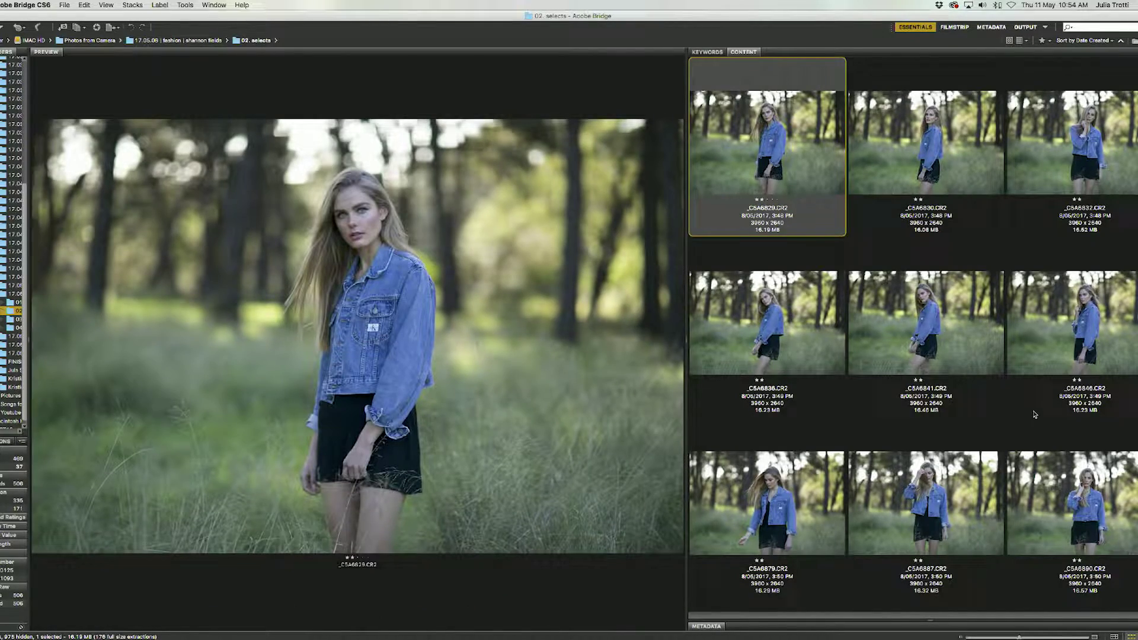
pyautogui.press('Right')
pyautogui.press('Right')
pyautogui.press('Right')
pyautogui.press('Right')
pyautogui.press('Right')
pyautogui.press('Right')
pyautogui.press('Right')
pyautogui.press('Right')
pyautogui.press('Right')
pyautogui.press('Right')
pyautogui.press('Right')
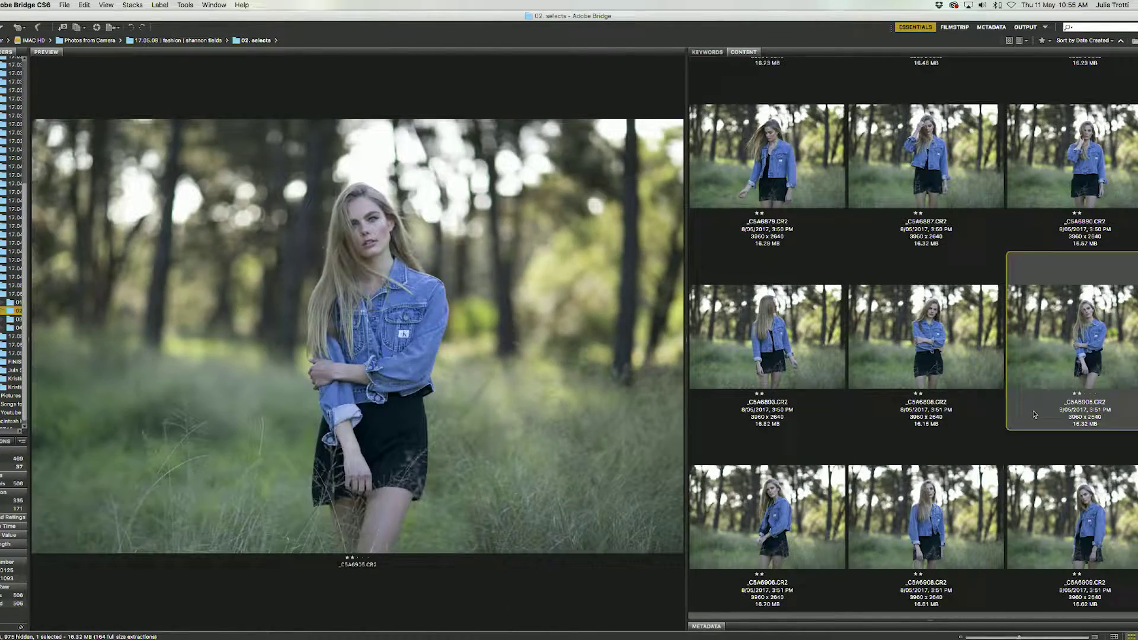
pyautogui.press('super+1')
pyautogui.press('Right')
pyautogui.press('Right')
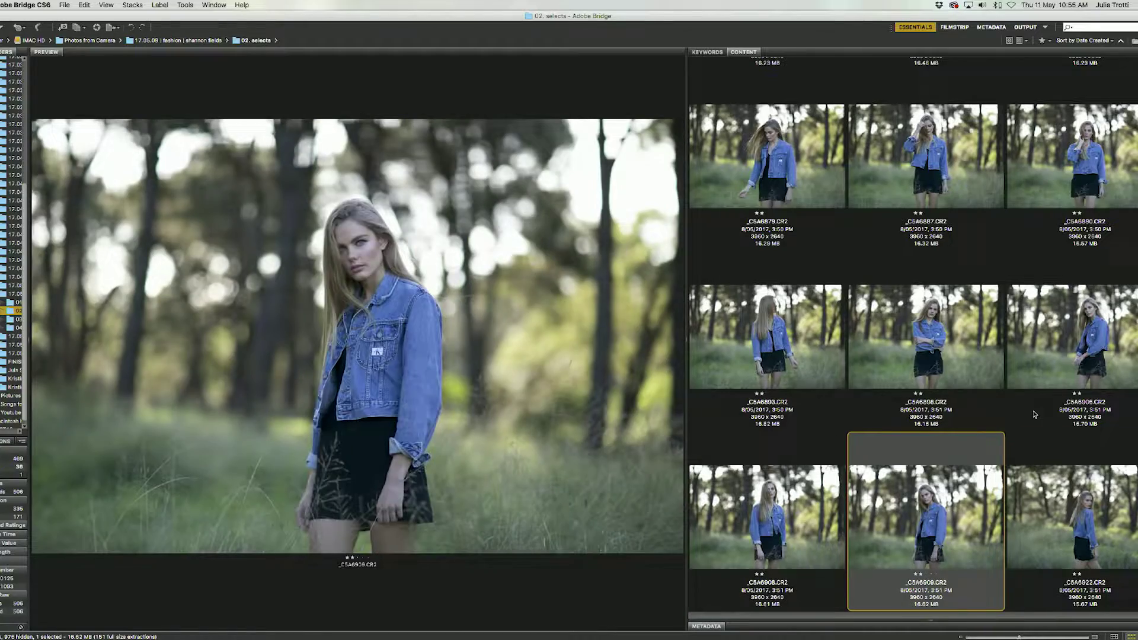
pyautogui.press('Right')
pyautogui.press('Right')
pyautogui.press('Right')
pyautogui.press('Right')
pyautogui.press('super+1')
pyautogui.press('Right')
pyautogui.press('Right')
pyautogui.press('Right')
pyautogui.press('Right')
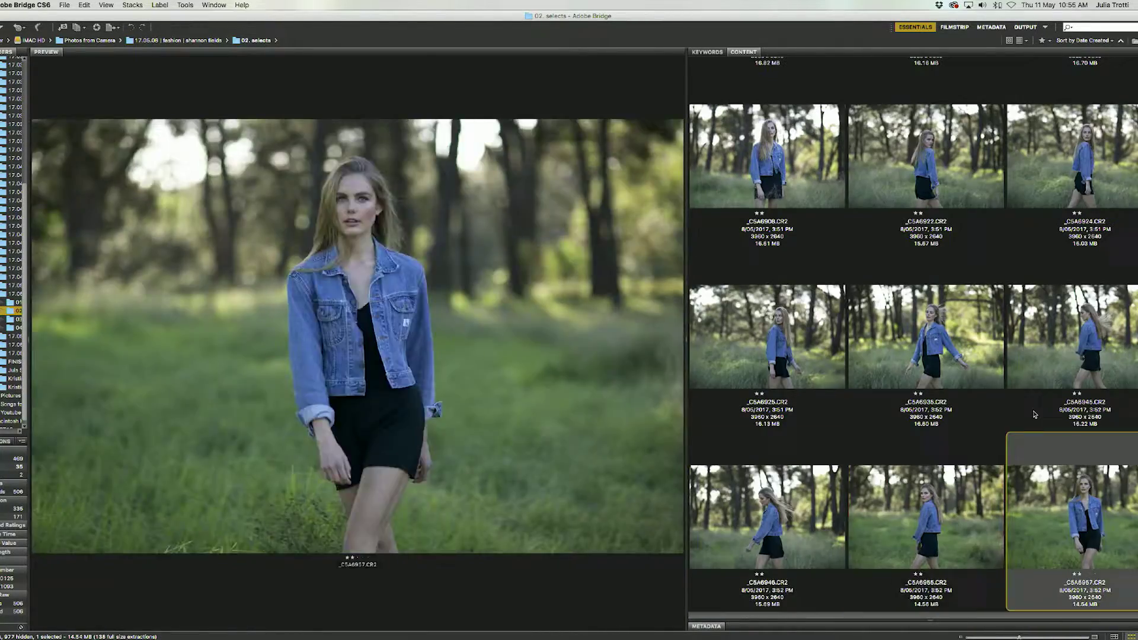
# Drop the remaining weak frames to one star, then clear all 32 two-star keepers from view
pyautogui.press('Right')
pyautogui.press('super+1')
pyautogui.press('Right')
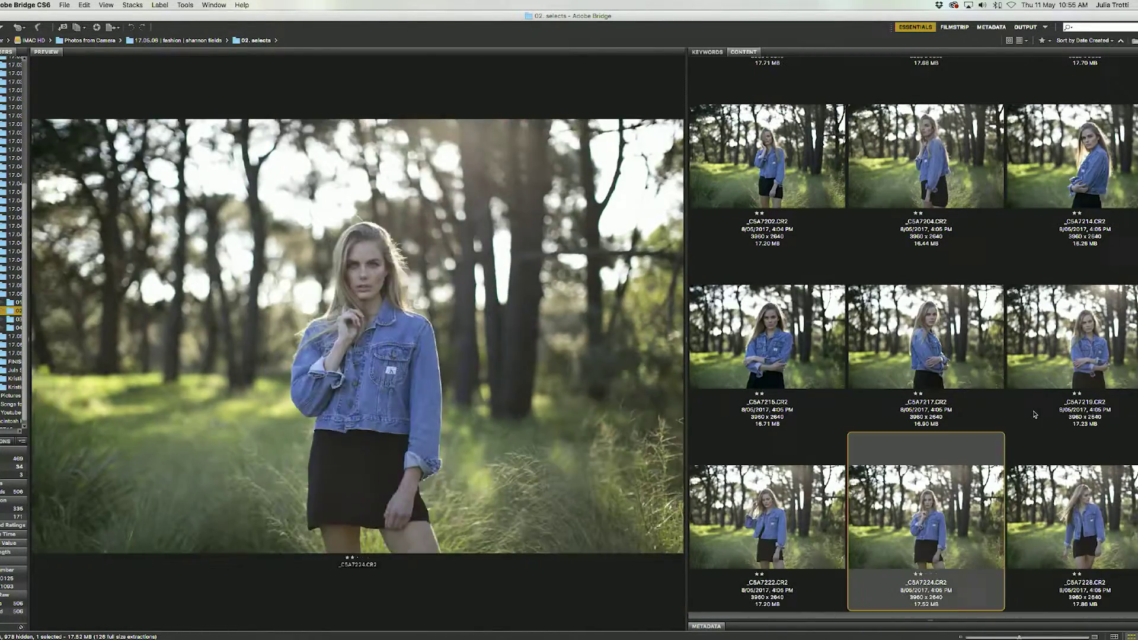
pyautogui.press('Right')
pyautogui.press('Right')
pyautogui.press('Right')
pyautogui.press('pageup')
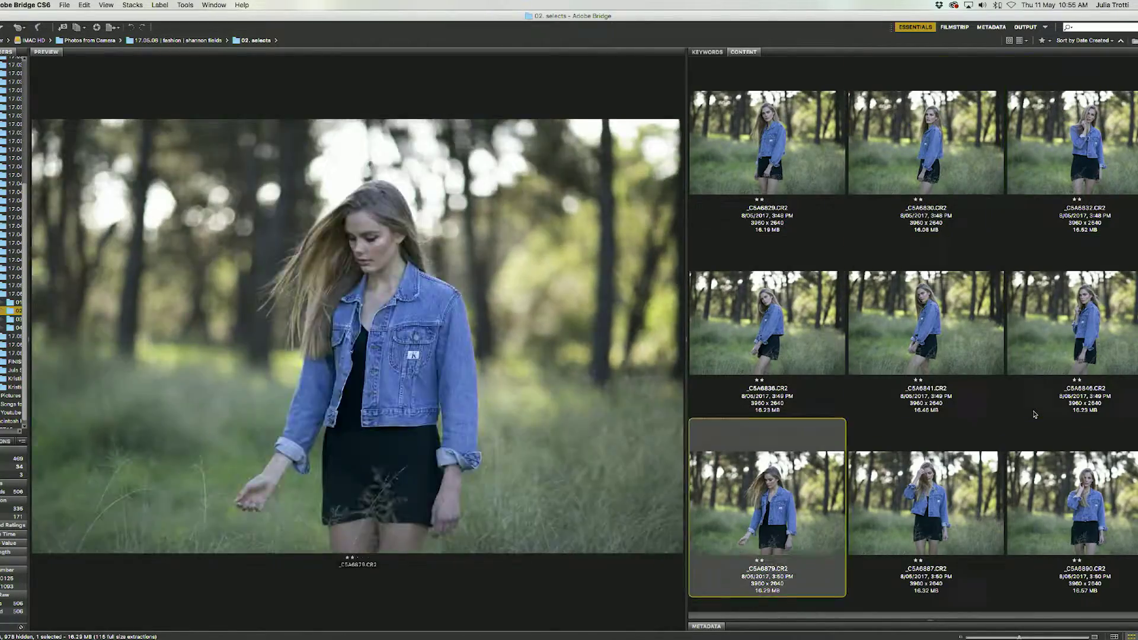
pyautogui.press('super+1')
pyautogui.press('Right')
pyautogui.press('Right')
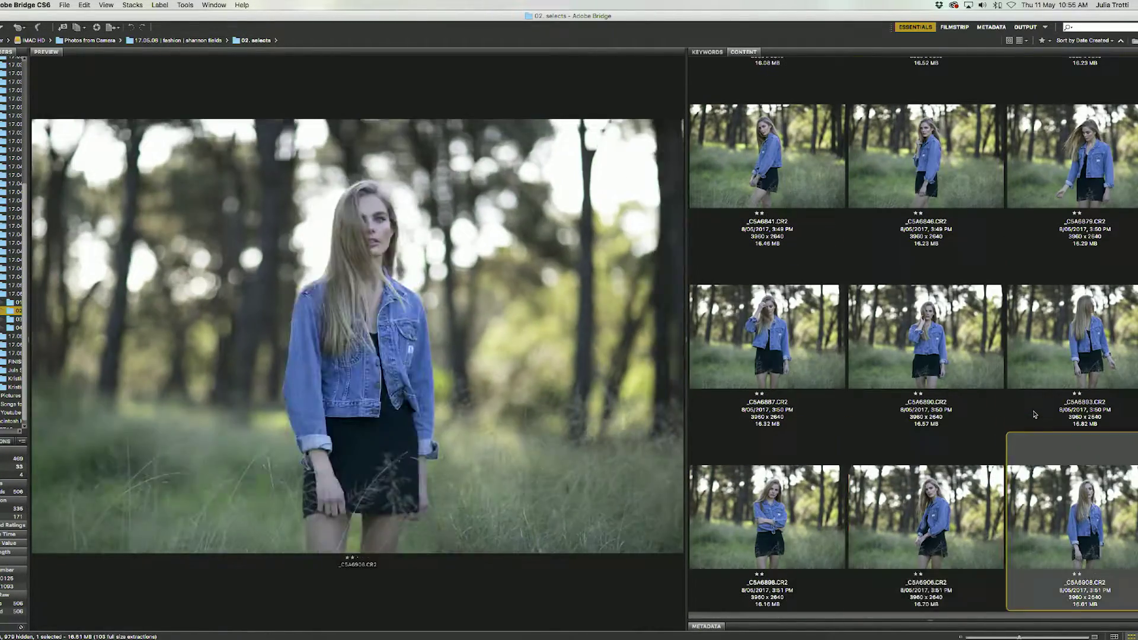
pyautogui.press('Right')
pyautogui.press('Right')
pyautogui.press('super+a')
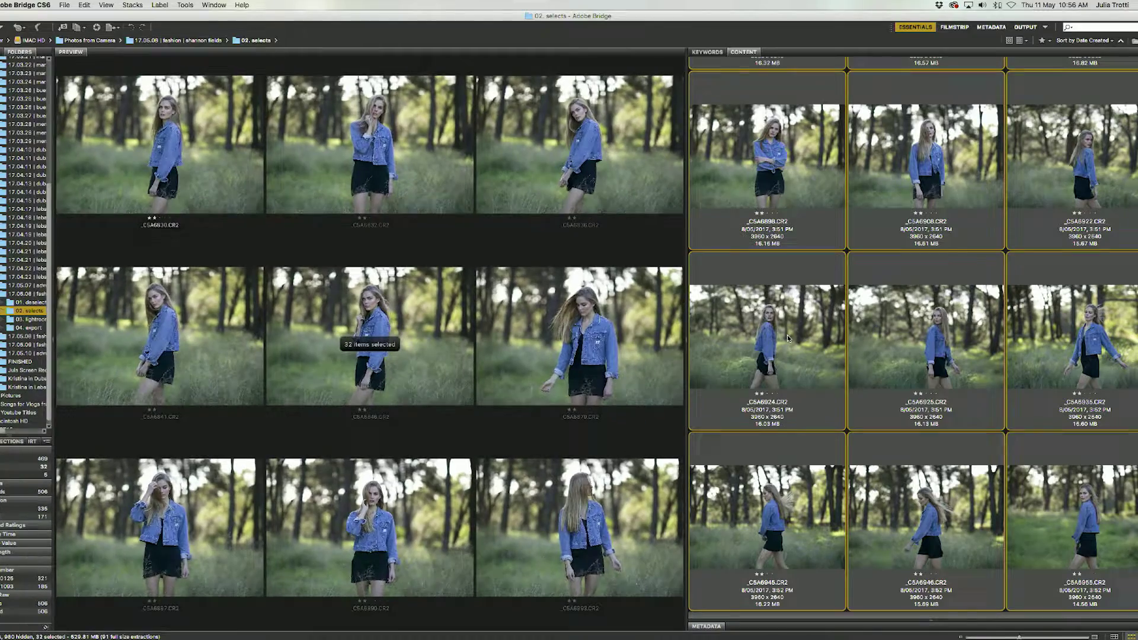
pyautogui.press('super+Delete')
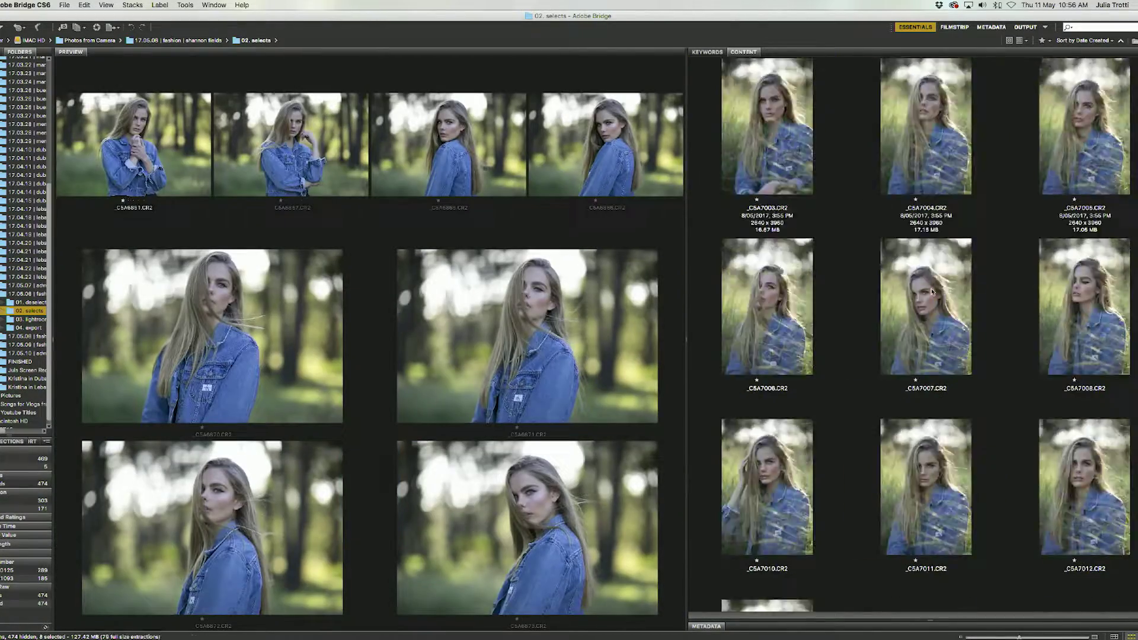
# Select _C5A7108 and the 17 shots from _C5A7143 onward and remove them from view
pyautogui.scroll(-5, 932, 292)
pyautogui.click(925, 308)
pyautogui.scroll(-5, 912, 329)
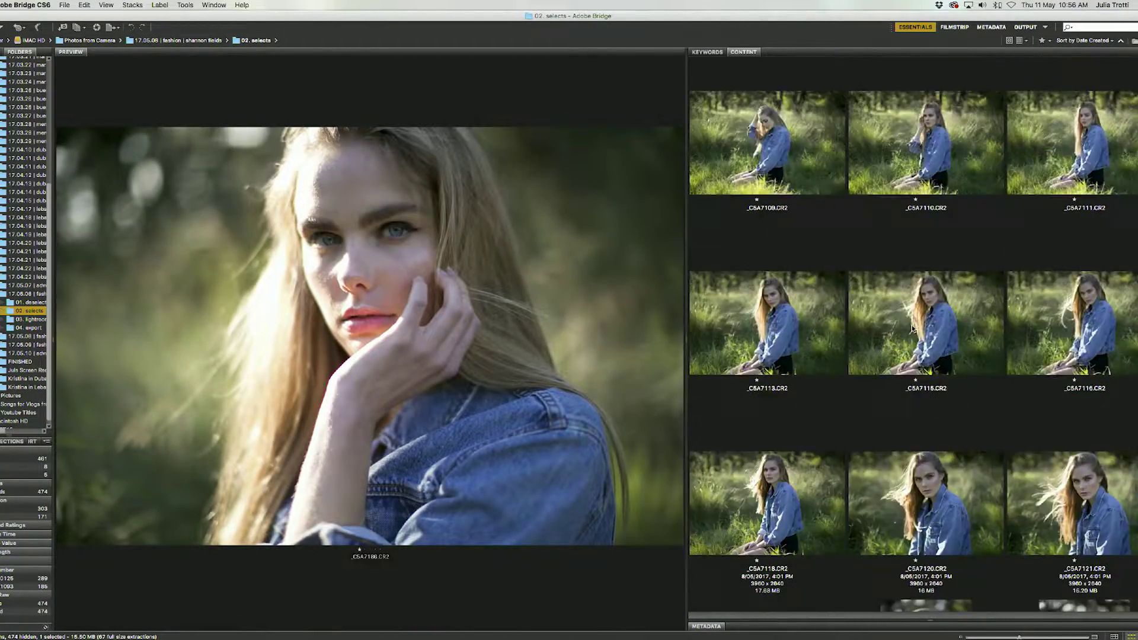
pyautogui.scroll(-3, 913, 329)
pyautogui.keyDown('shift'); pyautogui.click(913, 331); pyautogui.keyUp('shift')
pyautogui.press('super+Delete')
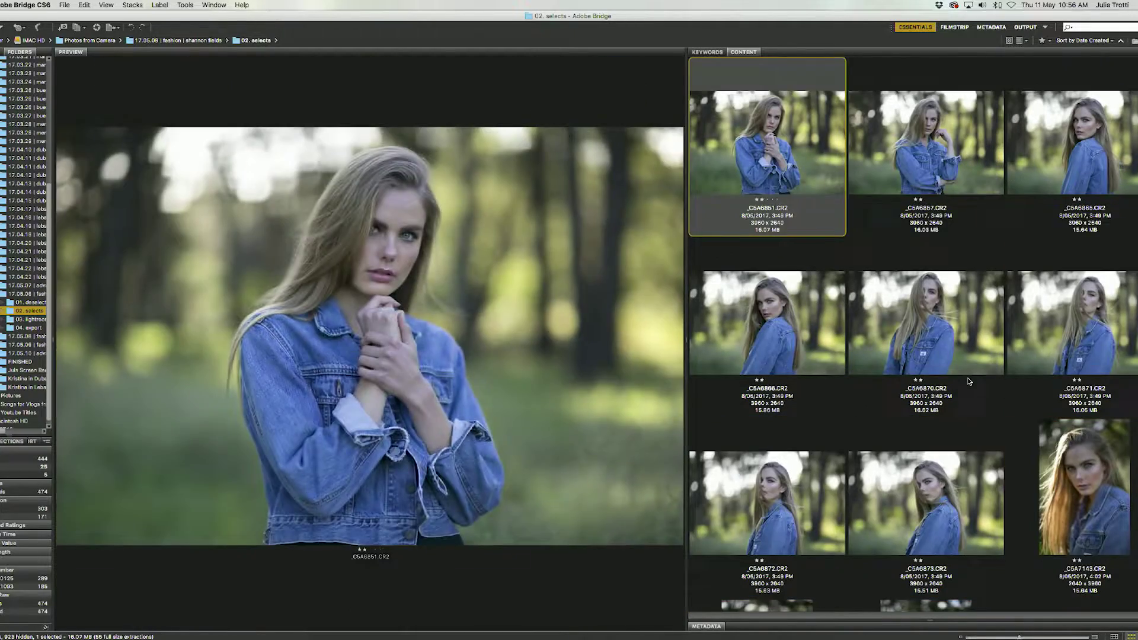
# Review the photos around _C5A7181, then send all shown photos to another folder
pyautogui.press('Right')
pyautogui.press('Right')
pyautogui.press('Right')
pyautogui.press('Right')
pyautogui.press('Right')
pyautogui.press('Right')
pyautogui.press('Right')
pyautogui.press('Right')
pyautogui.press('Right')
pyautogui.press('Right')
pyautogui.press('Right')
pyautogui.press('Right')
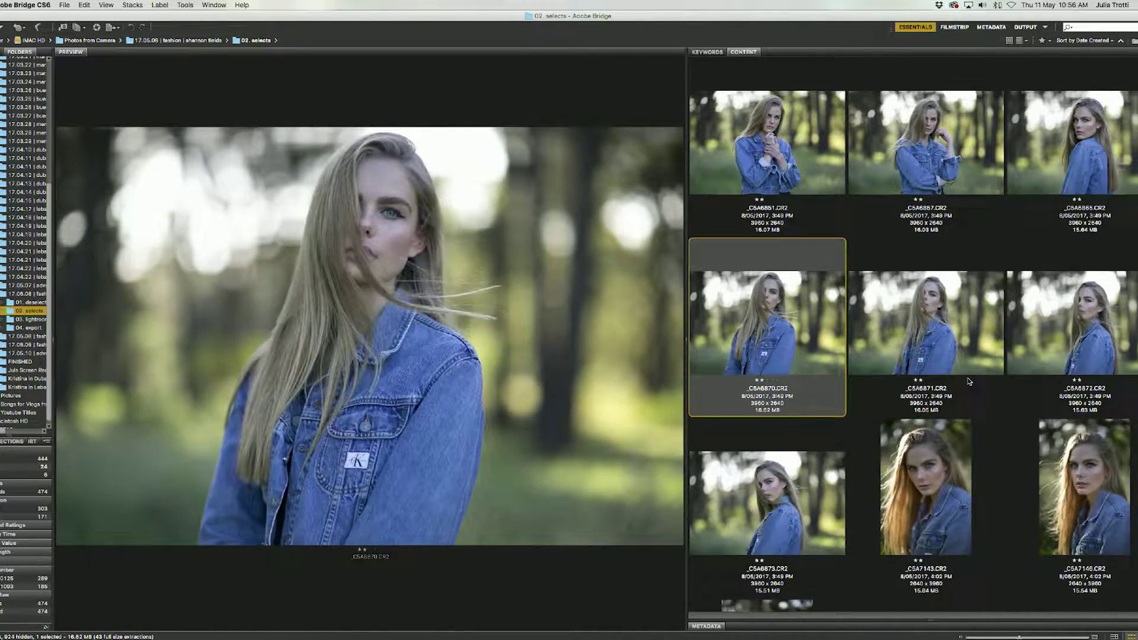
pyautogui.press('Right')
pyautogui.press('Right')
pyautogui.press('Right')
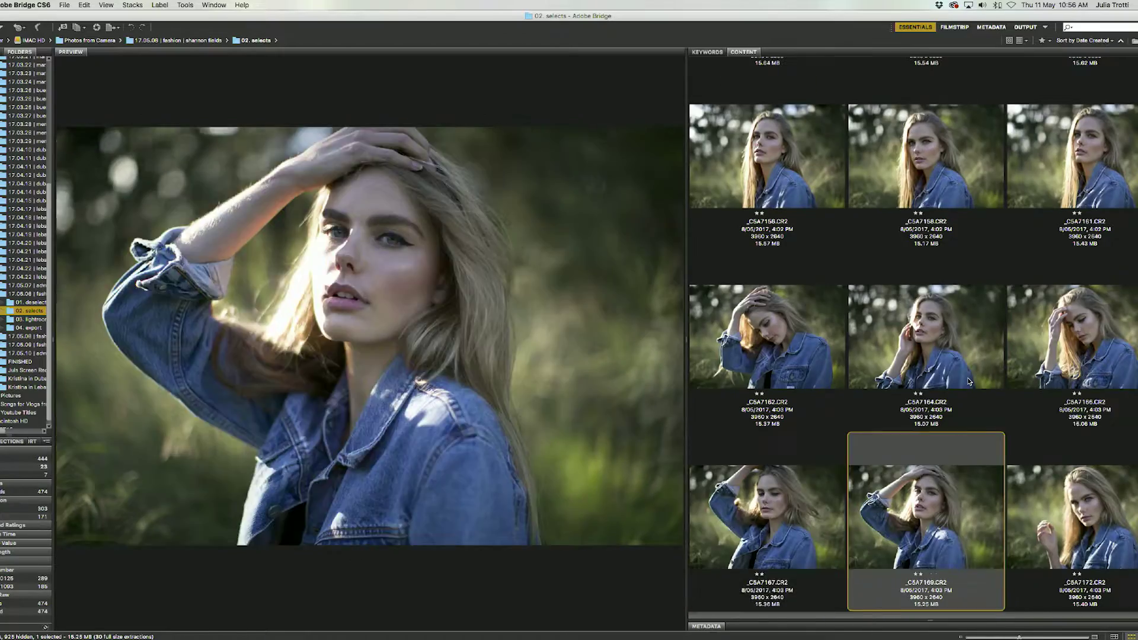
pyautogui.press('Right')
pyautogui.press('Right')
pyautogui.press('Right')
pyautogui.press('Right')
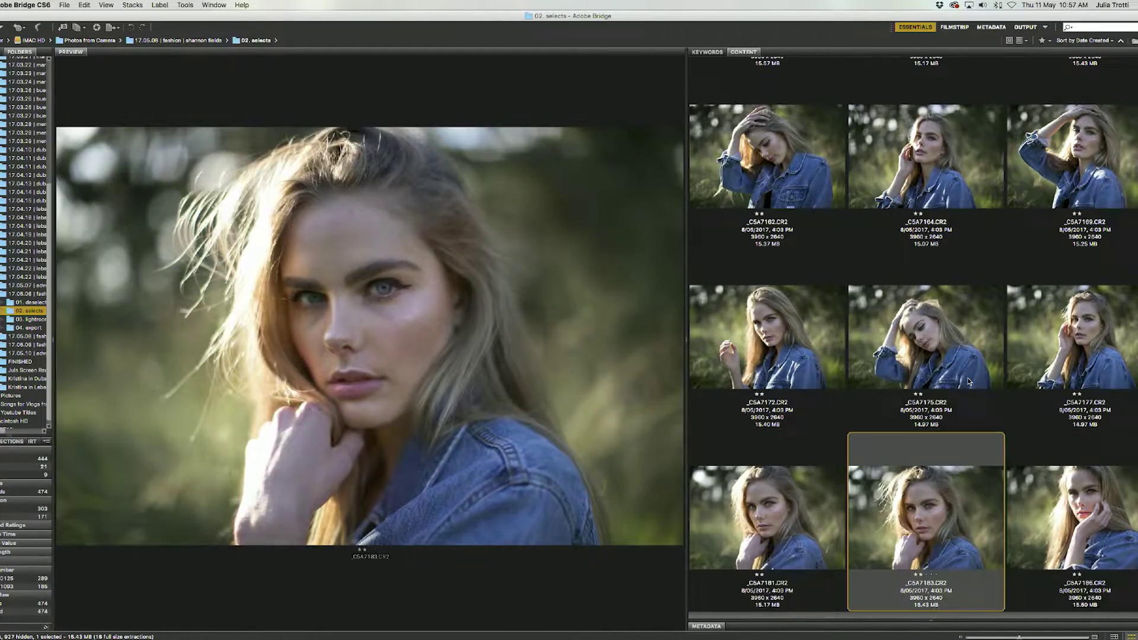
pyautogui.press('Left')
pyautogui.press('Left')
pyautogui.press('Left')
pyautogui.press('Left')
pyautogui.press('Left')
pyautogui.press('Left')
pyautogui.press('Left')
pyautogui.press('Left')
pyautogui.press('Left')
pyautogui.press('Left')
pyautogui.press('Left')
pyautogui.press('Left')
pyautogui.press('Left')
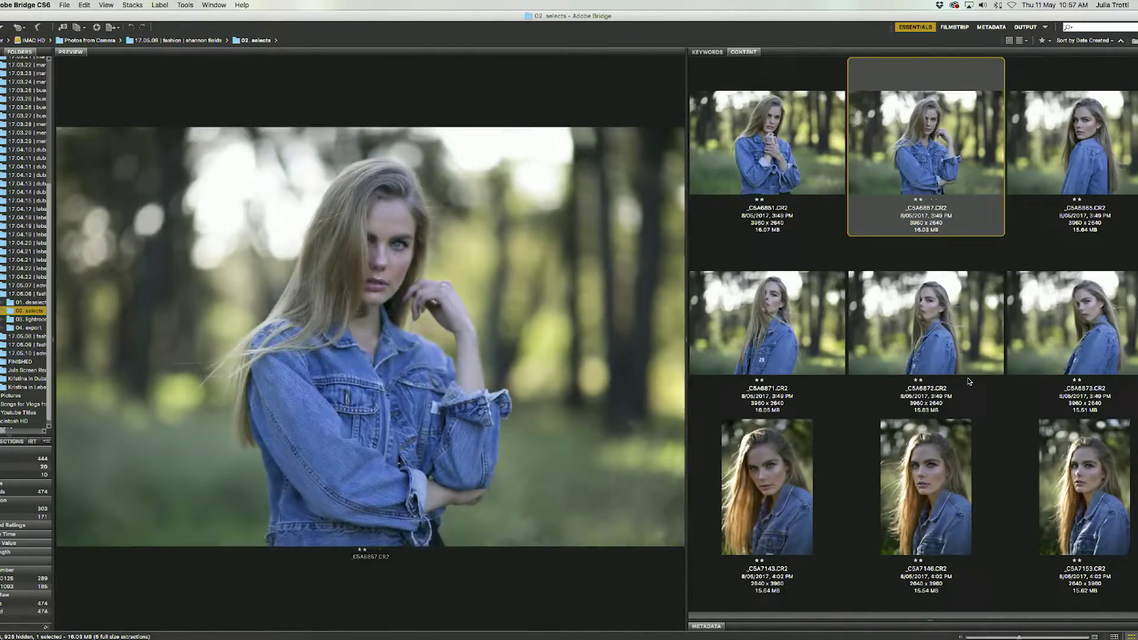
pyautogui.press('Down')
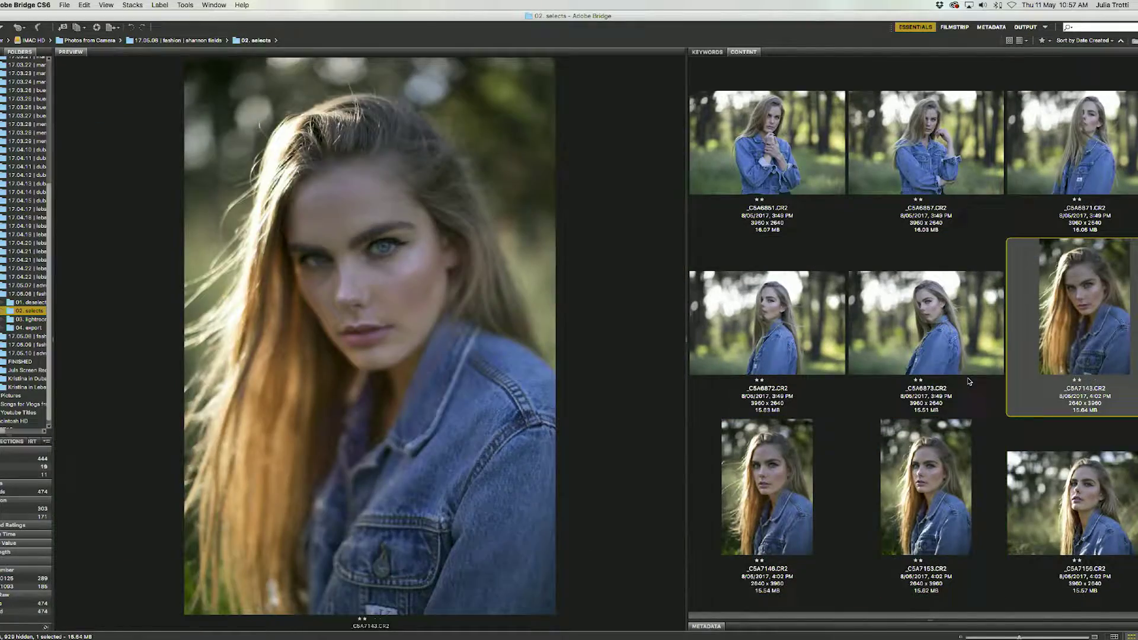
pyautogui.press('super+a')
pyautogui.press('super+BackSpace')
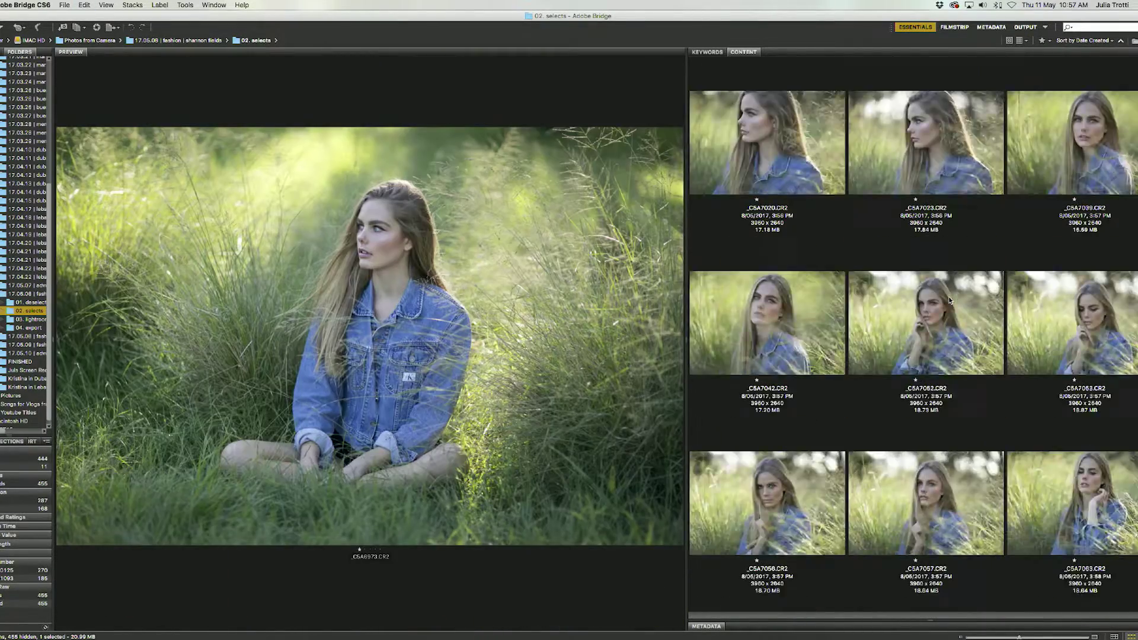
# Filter the grid to 2-star photos and review them one by one
pyautogui.press('super+a')
pyautogui.click(14, 469)
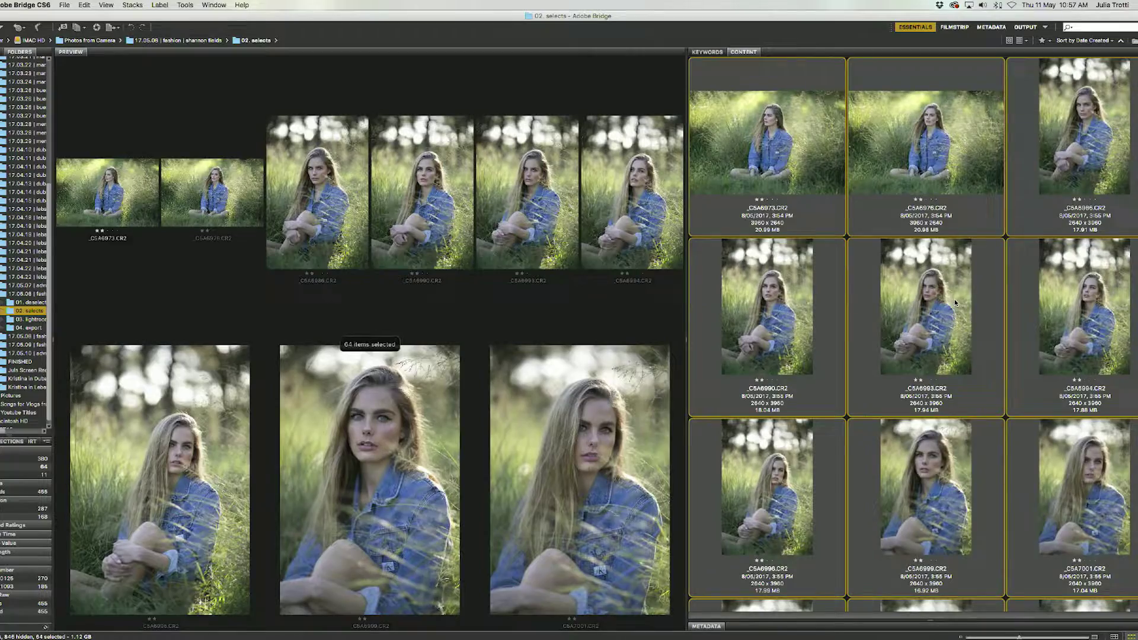
pyautogui.click(767, 142)
pyautogui.press('Right')
pyautogui.press('Right')
pyautogui.press('Down')
pyautogui.press('Down')
pyautogui.press('Right')
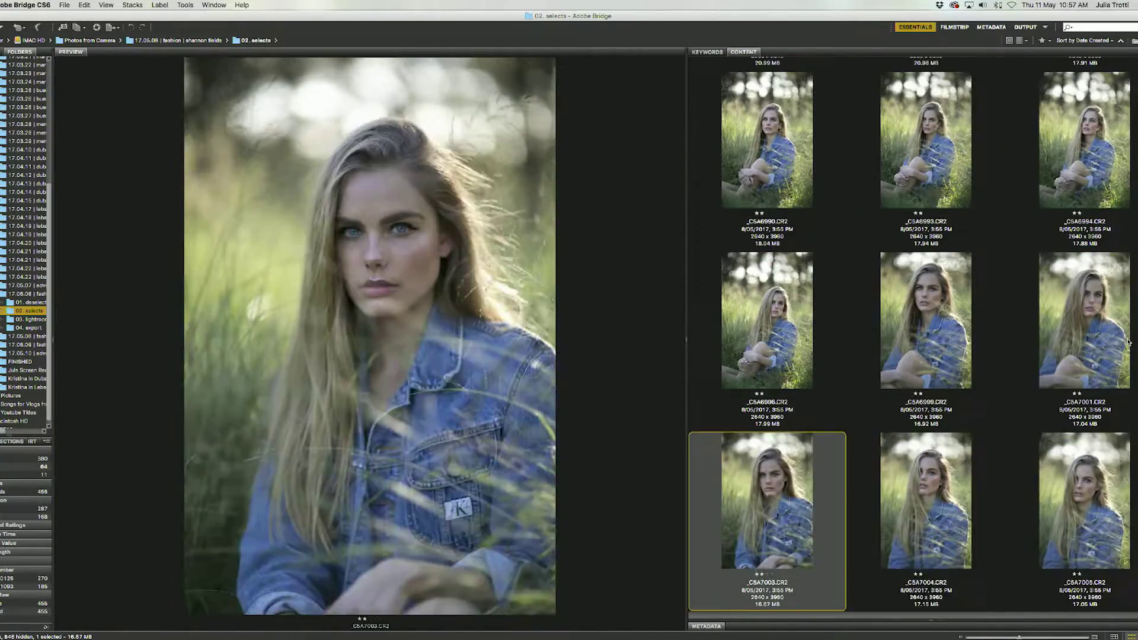
pyautogui.press('Down')
# Promote the strongest 2-star keepers and select the top-rated photos for moving
pyautogui.press('Right')
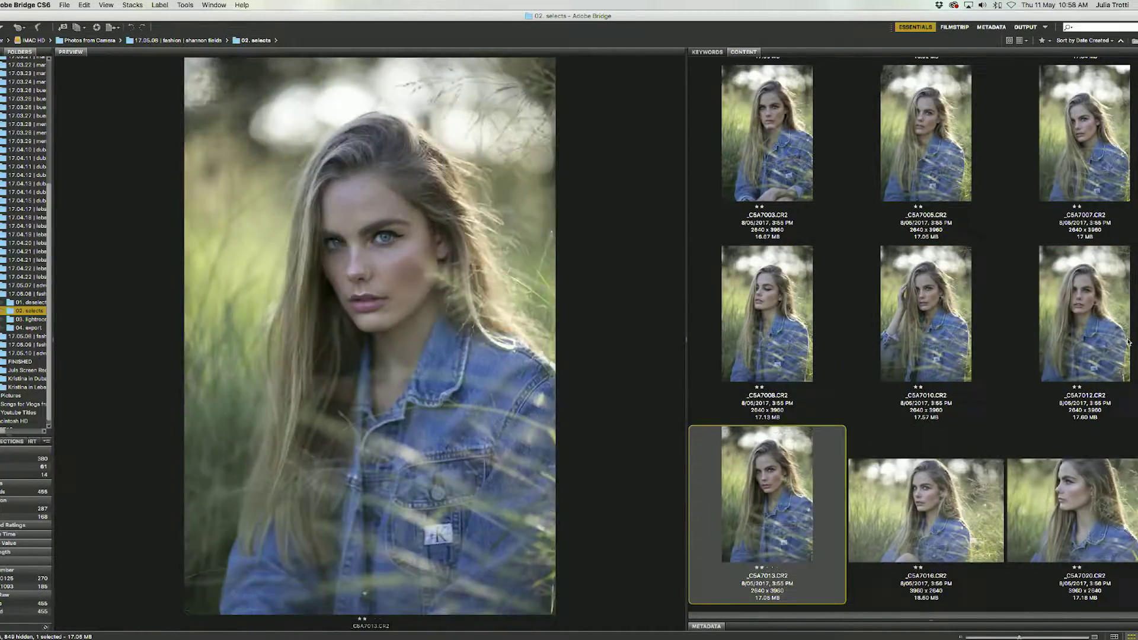
pyautogui.press('Right')
pyautogui.press('Right')
pyautogui.press('Right')
pyautogui.press('Right')
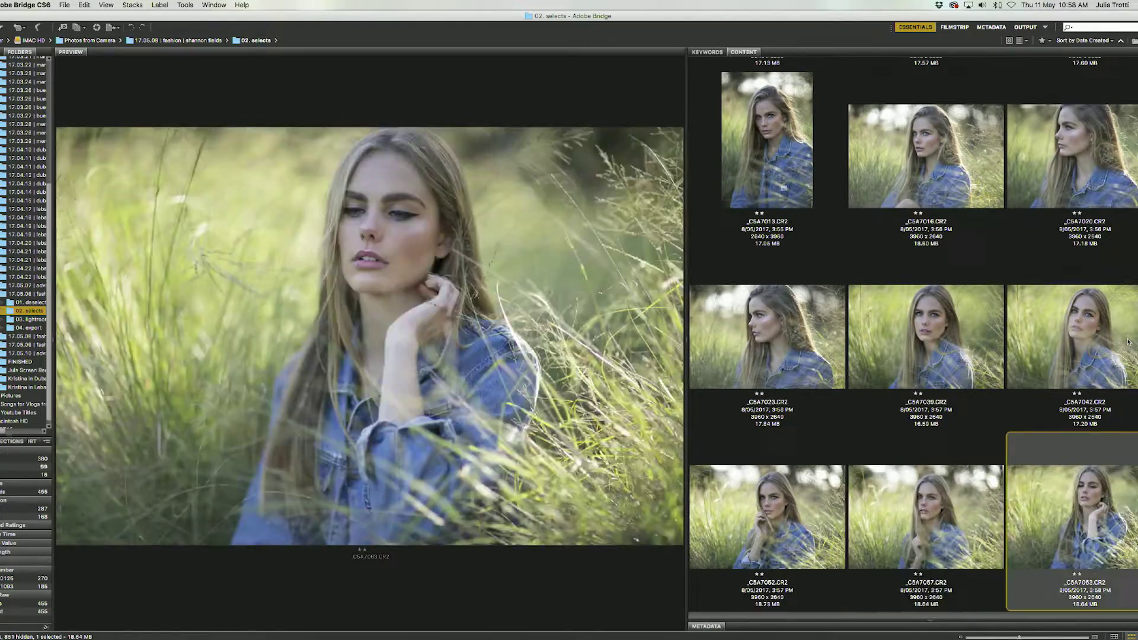
pyautogui.press('Right')
pyautogui.press('Right')
pyautogui.press('Right')
pyautogui.press('Right')
pyautogui.press('Right')
pyautogui.press('Right')
pyautogui.press('Right')
pyautogui.press('Right')
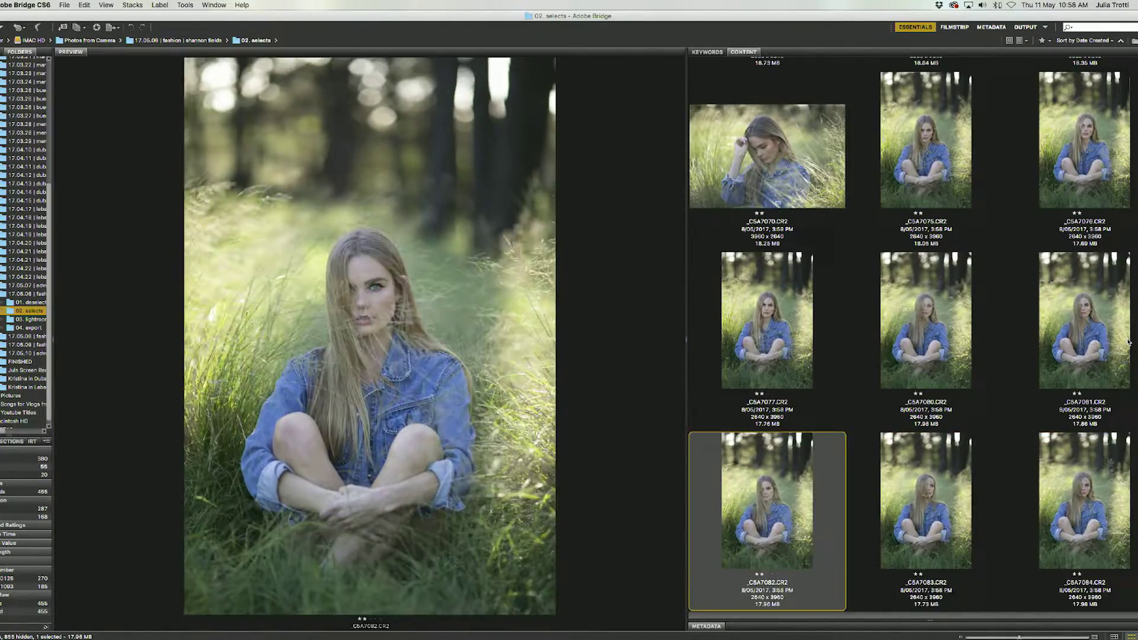
pyautogui.press('Right')
pyautogui.press('Right')
pyautogui.press('Right')
pyautogui.press('Right')
pyautogui.press('Right')
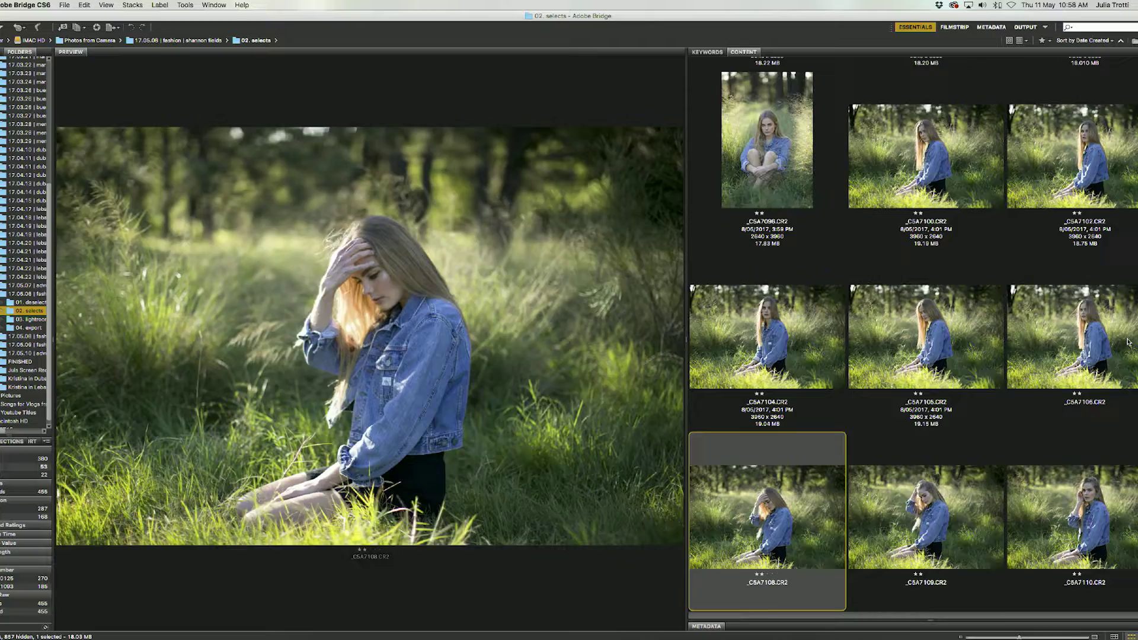
pyautogui.press('Right')
pyautogui.press('Right')
pyautogui.press('Right')
pyautogui.press('Right')
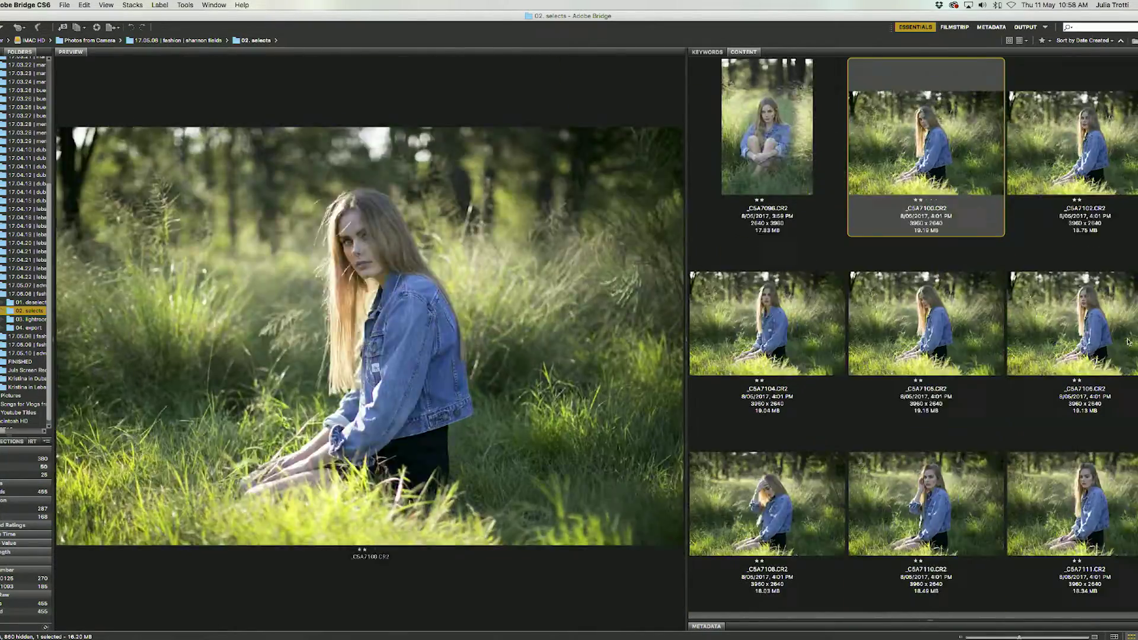
pyautogui.press('Right')
pyautogui.press('Left')
pyautogui.press('Left')
pyautogui.press('Left')
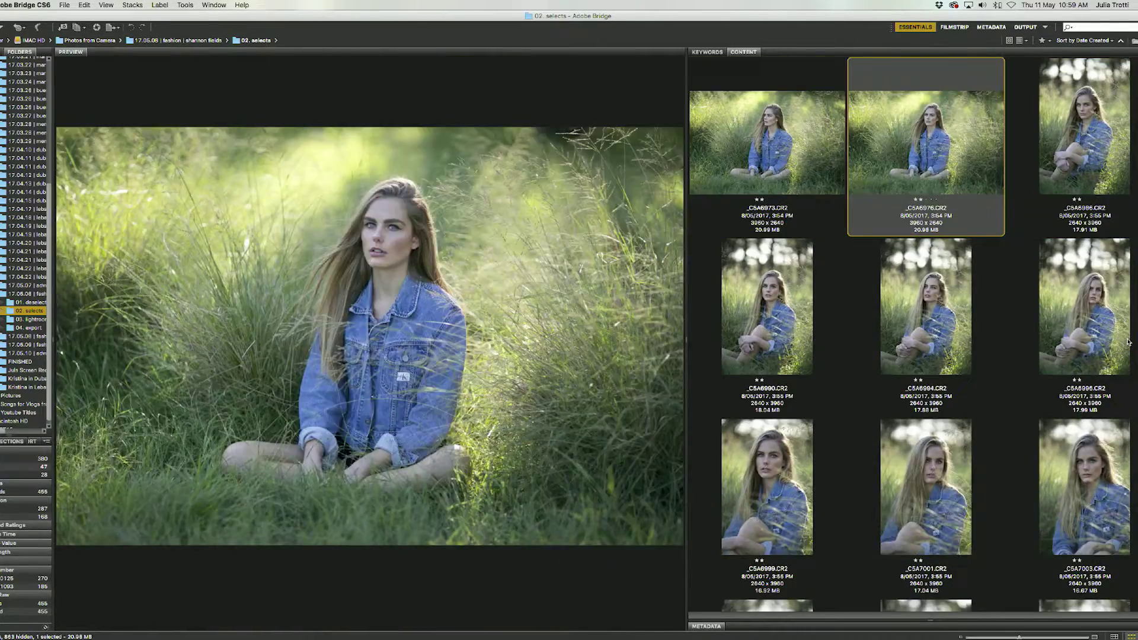
pyautogui.press('super+a')
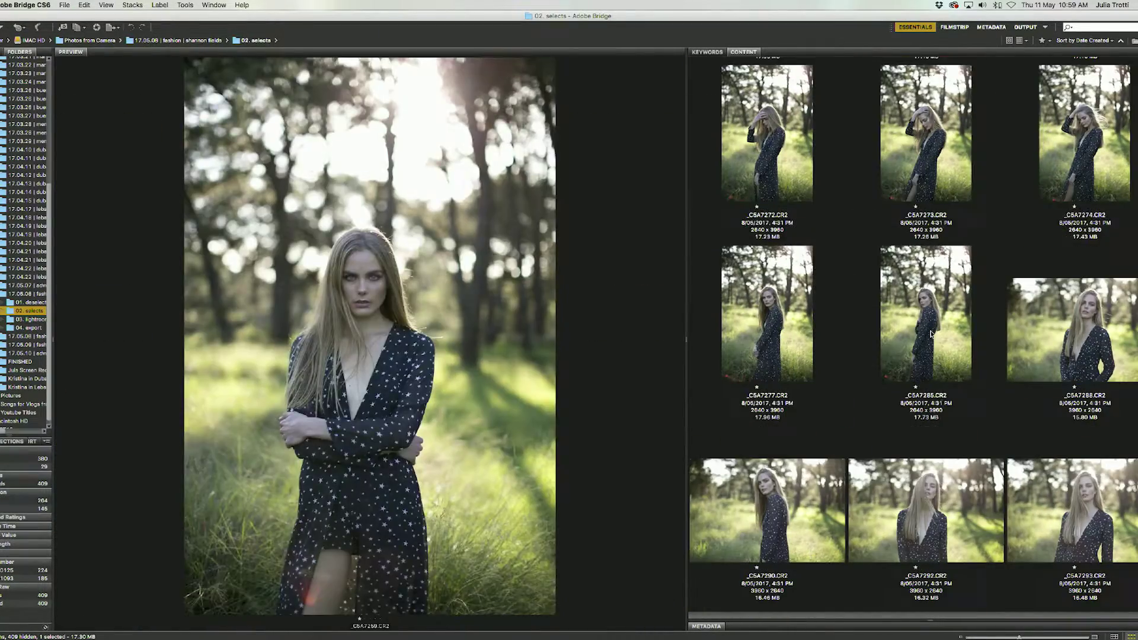
# Compare neighbouring shots and give _C5A7259 and _C5A7267 three stars
pyautogui.press('Right')
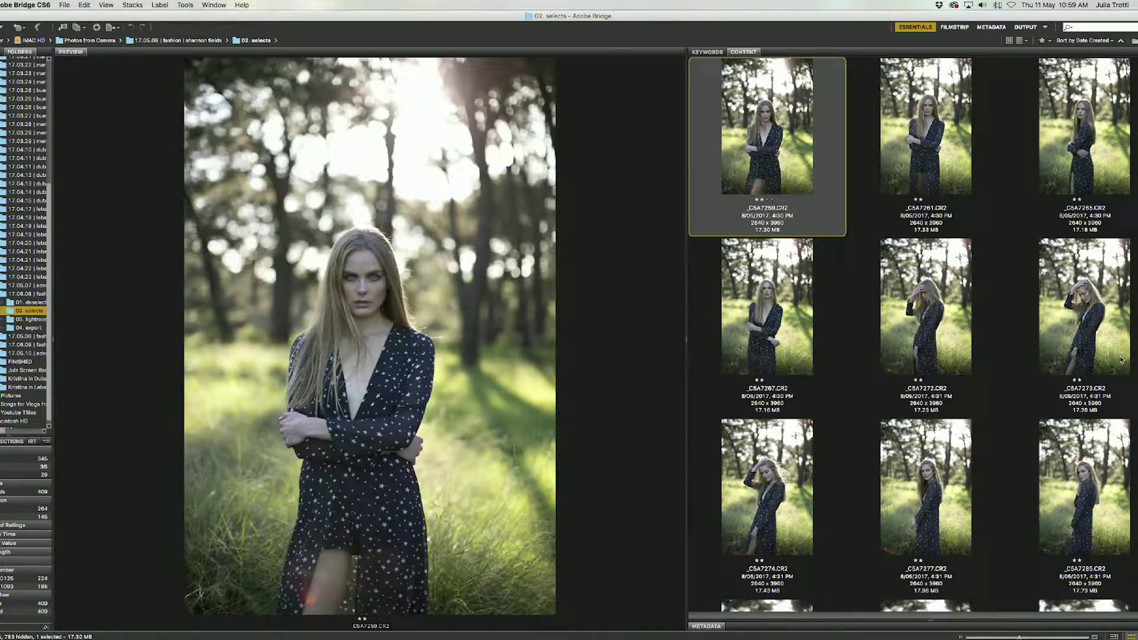
pyautogui.press('Right')
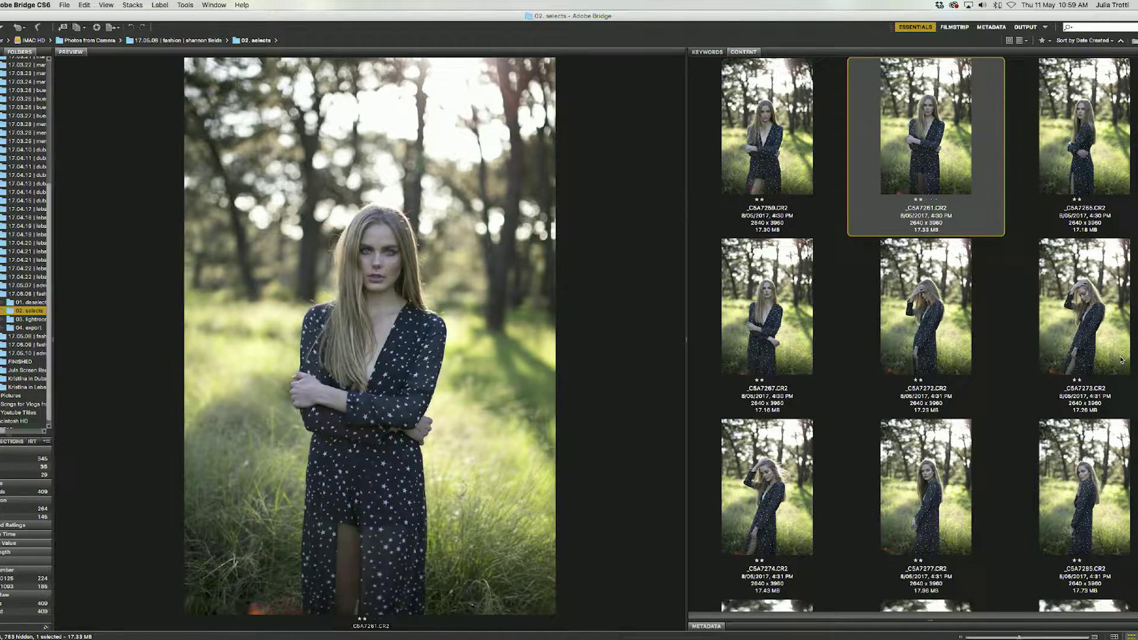
pyautogui.press('Left')
pyautogui.press('Right')
pyautogui.press('Right')
pyautogui.press('Left')
pyautogui.press('Left')
pyautogui.press('super+3')
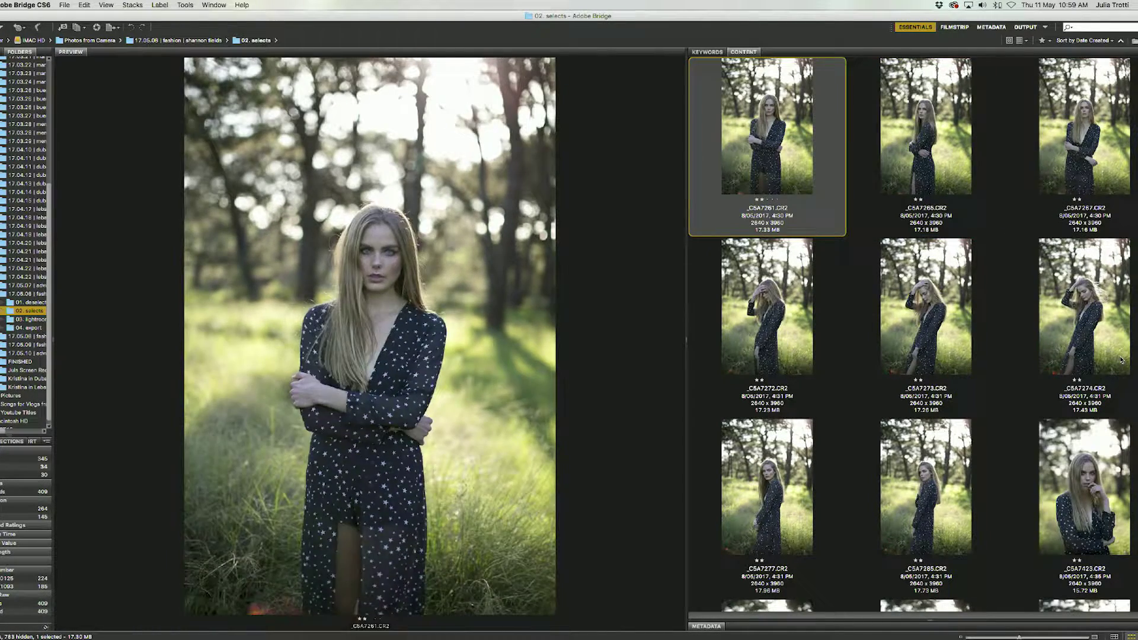
pyautogui.press('Right')
pyautogui.press('Right')
# Give _C5A7274, _C5A7273, _C5A7423 and _C5A7428 three stars
pyautogui.press('Right')
pyautogui.press('Left')
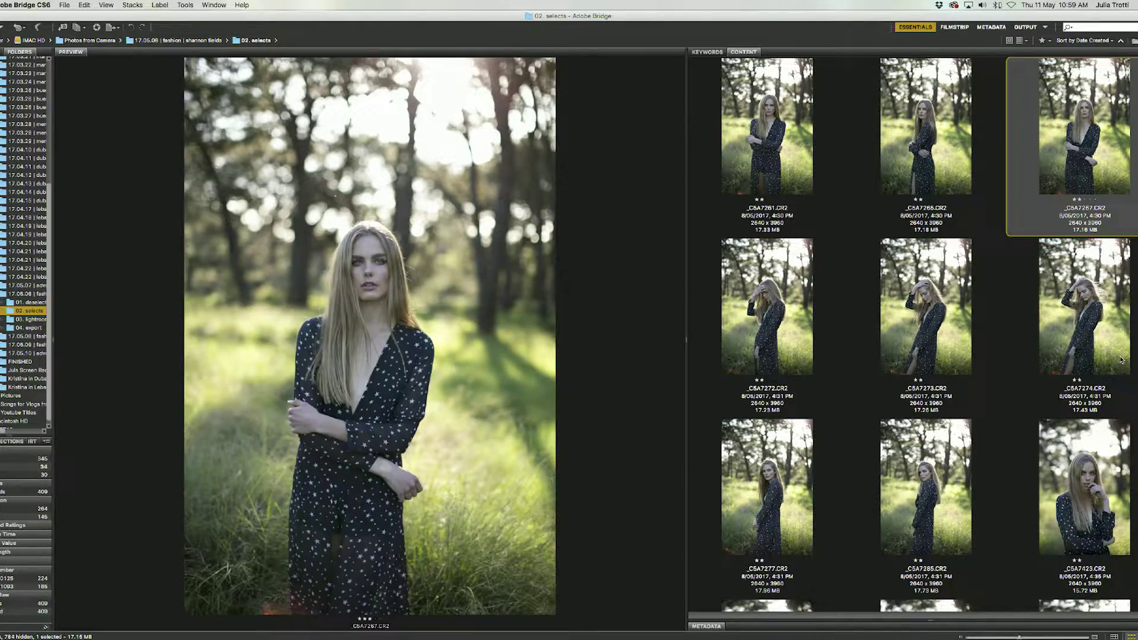
pyautogui.press('super+3')
pyautogui.press('Right')
pyautogui.press('Right')
pyautogui.press('Left')
pyautogui.press('Left')
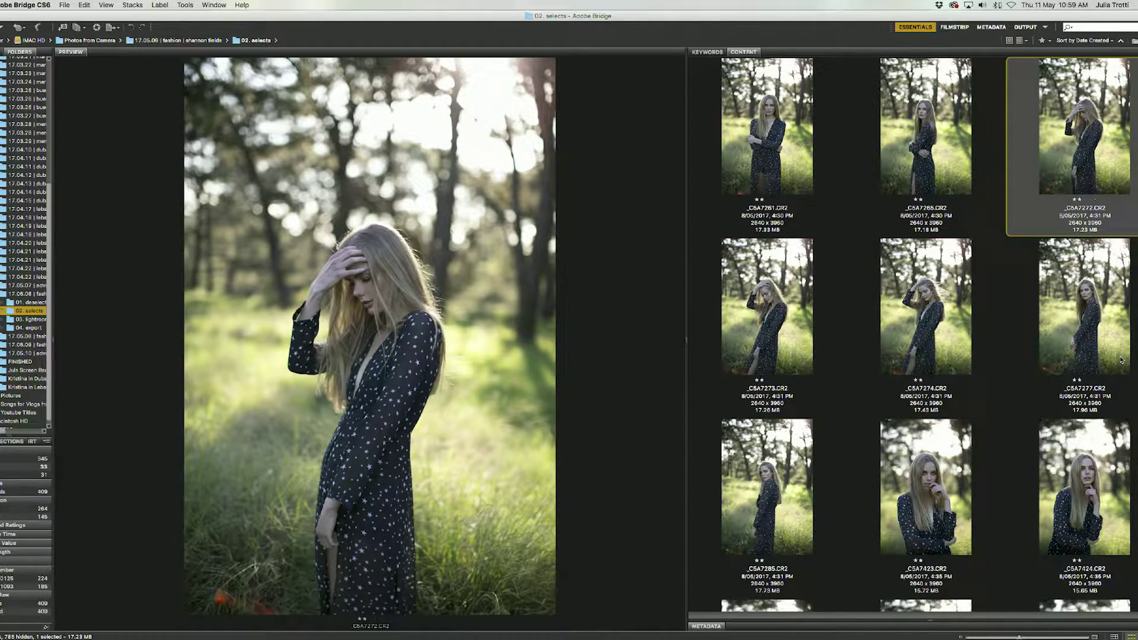
pyautogui.press('Right')
pyautogui.press('Right')
pyautogui.press('super+3')
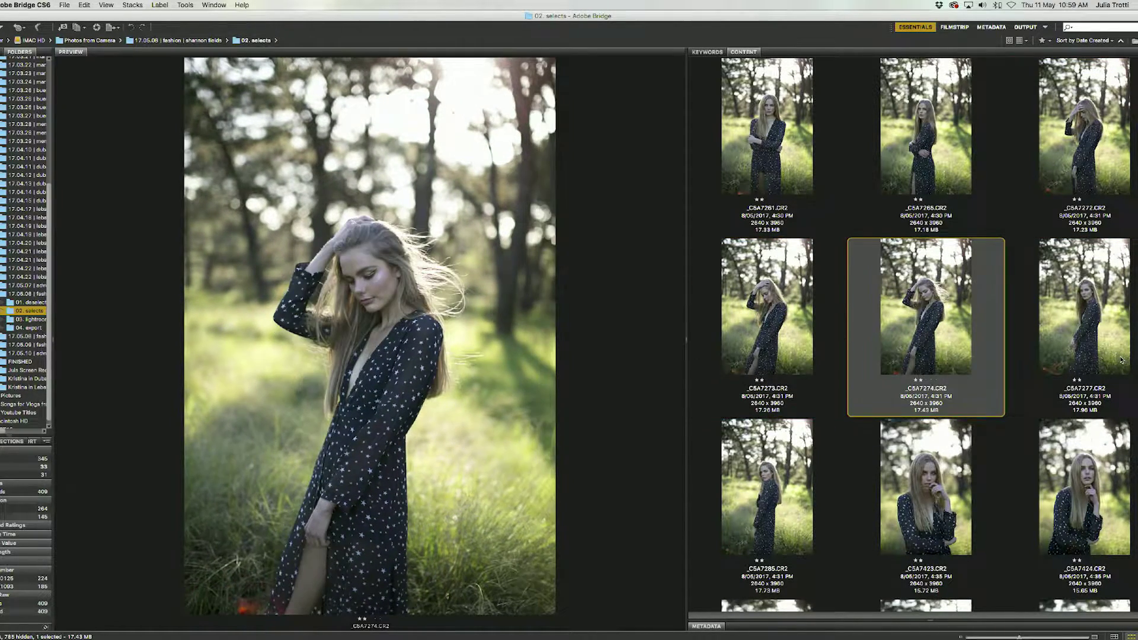
pyautogui.press('Left')
pyautogui.press('super+3')
pyautogui.press('Right')
# Give the following shots three stars, then drag all 20 top-rated photos into the next folder
pyautogui.press('Right')
pyautogui.press('Right')
pyautogui.press('Right')
pyautogui.press('Right')
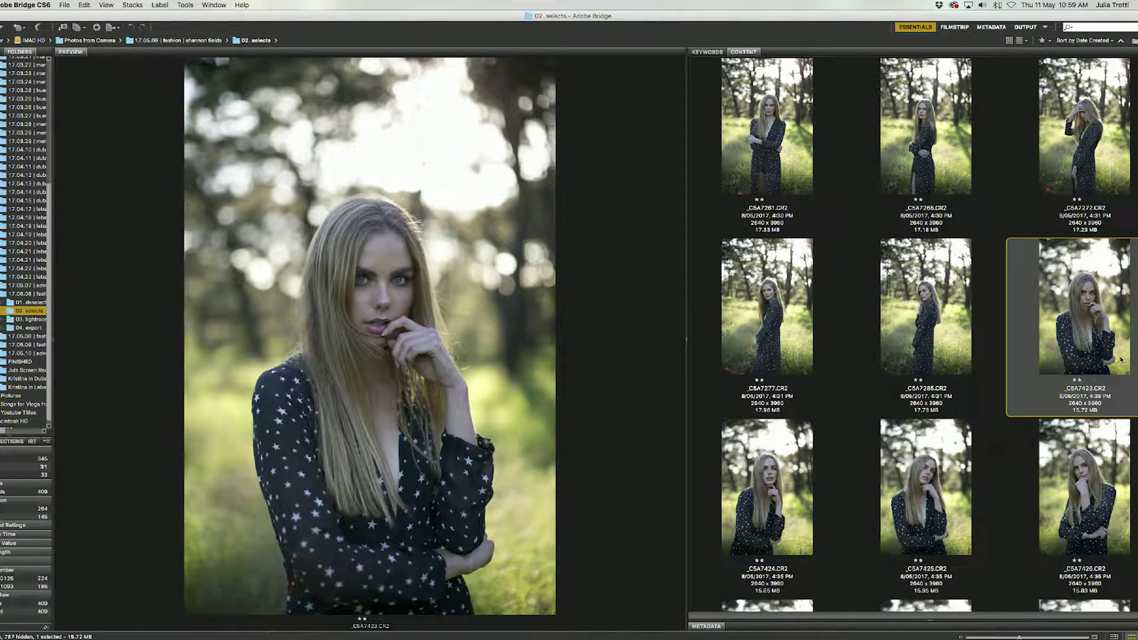
pyautogui.press('Left')
pyautogui.press('Left')
pyautogui.press('Left')
pyautogui.press('super+3')
pyautogui.press('Right')
pyautogui.press('Right')
pyautogui.press('Right')
pyautogui.press('Right')
pyautogui.press('super+3')
pyautogui.press('Right')
pyautogui.press('Right')
pyautogui.press('super+3')
pyautogui.press('super+3')
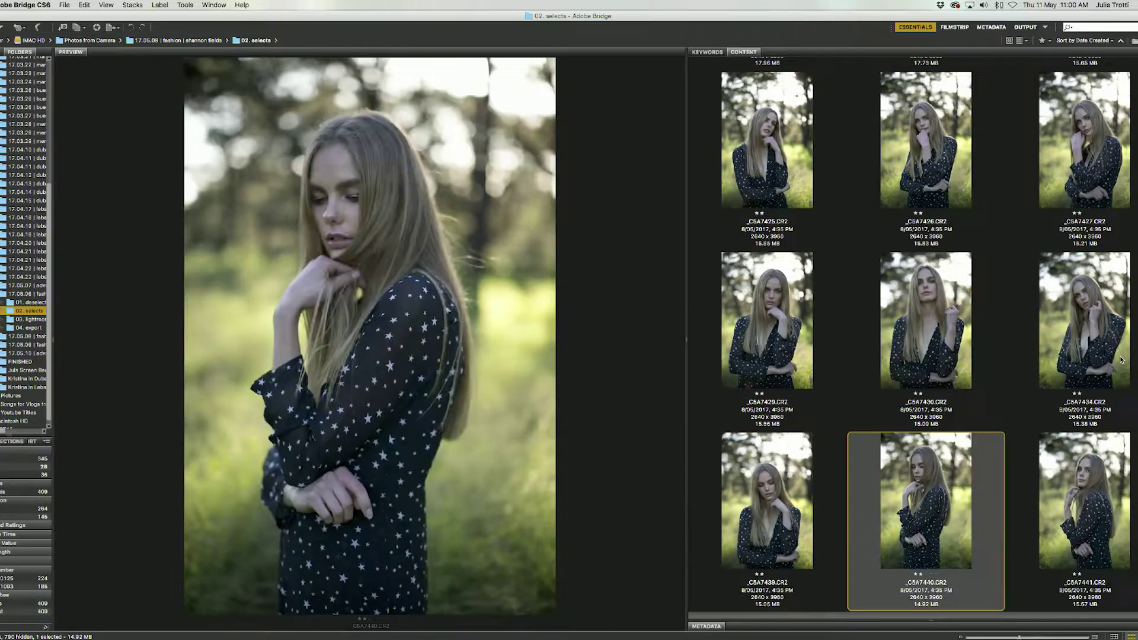
pyautogui.press('Right')
pyautogui.press('super+3')
pyautogui.press('super+3')
pyautogui.press('Right')
pyautogui.press('super+3')
pyautogui.press('Right')
pyautogui.press('Right')
pyautogui.press('super+3')
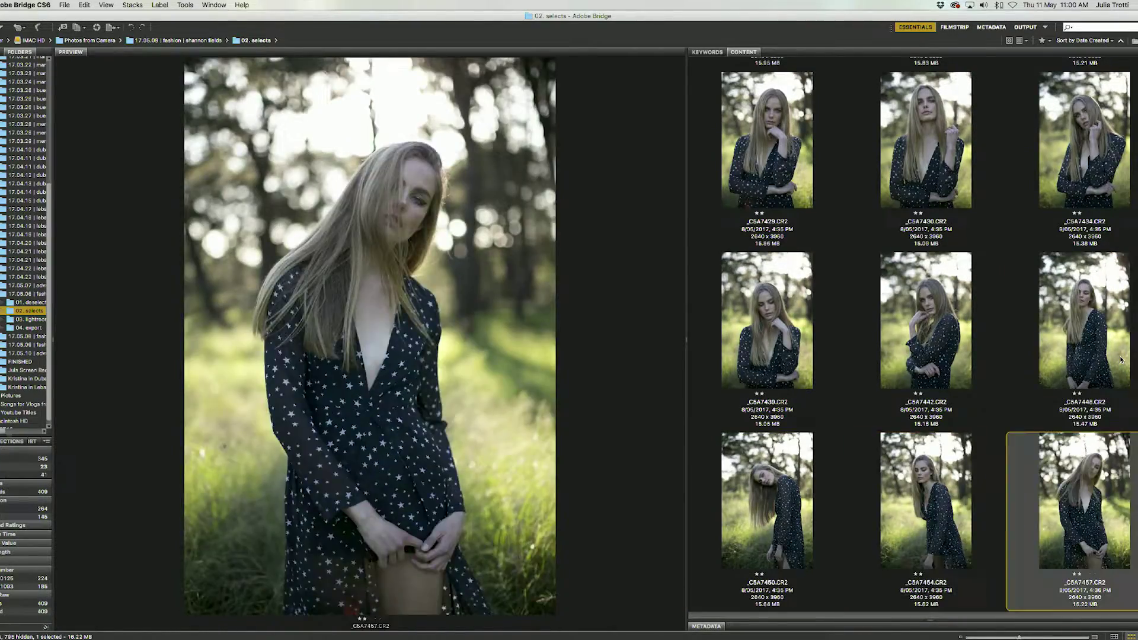
pyautogui.press('Right')
pyautogui.press('super+3')
pyautogui.press('Right')
pyautogui.press('super+3')
pyautogui.press('super+3')
pyautogui.press('super+a')
pyautogui.moveTo(10, 304); pyautogui.dragTo(10, 304)
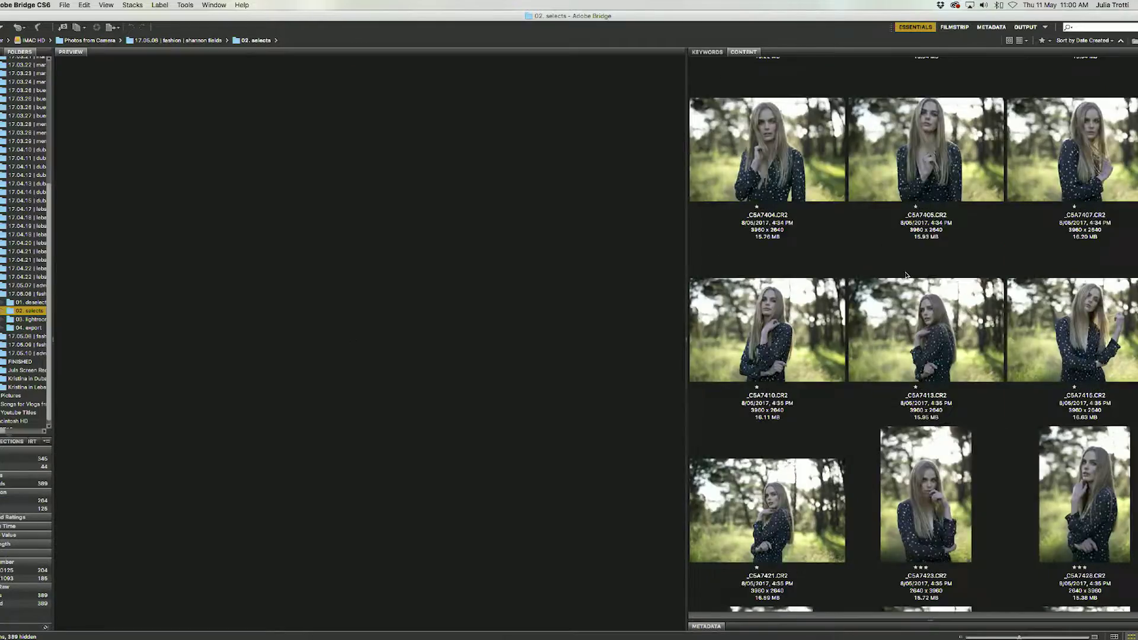
# Extend the selection across the shots and filter back to two-star photos only
pyautogui.scroll(-5, 974, 287)
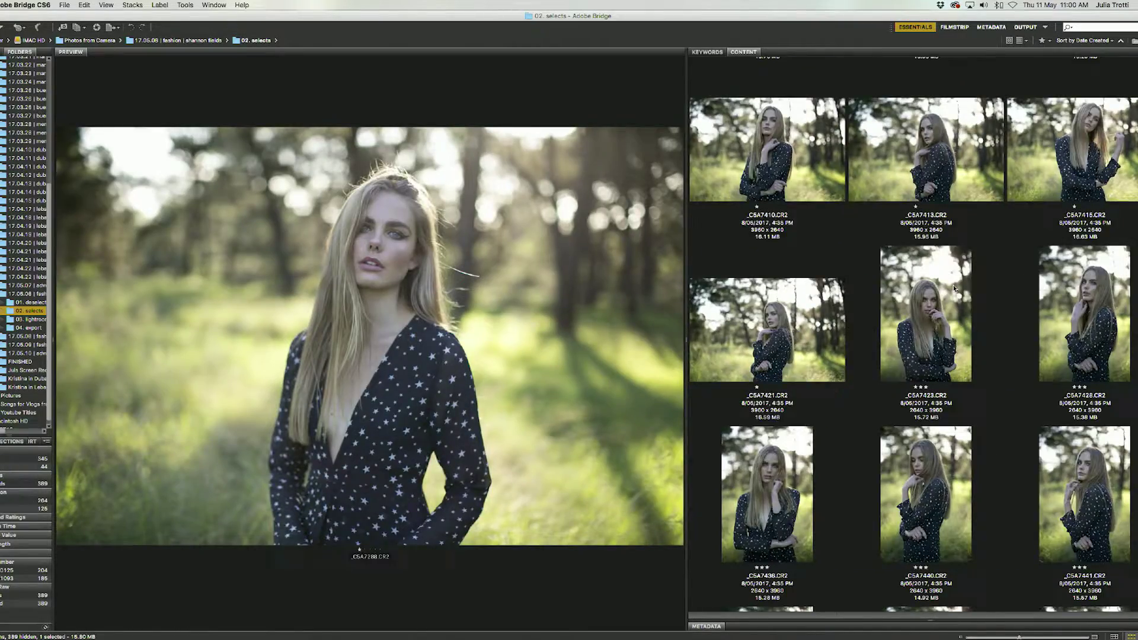
pyautogui.keyDown('shift'); pyautogui.click(949, 326); pyautogui.keyUp('shift')
pyautogui.scroll(-5, 936, 344)
pyautogui.click(922, 360)
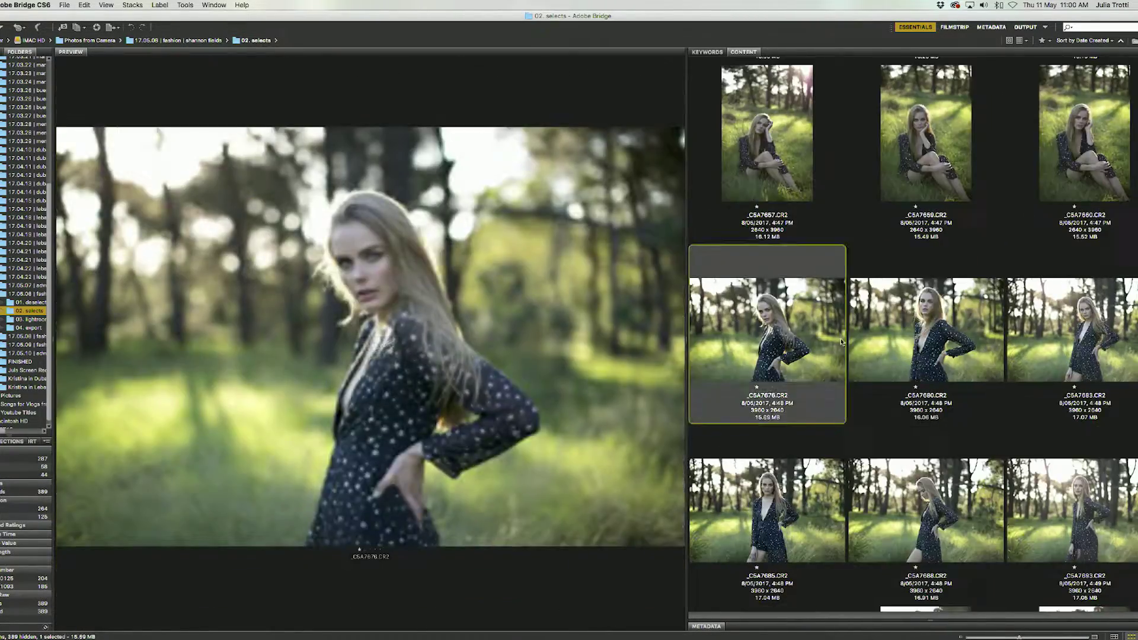
# Give the keeper star-print shots, including _C5A7364, _C5A7376, _C5A7391 and _C5A7688, three stars
pyautogui.press('Left')
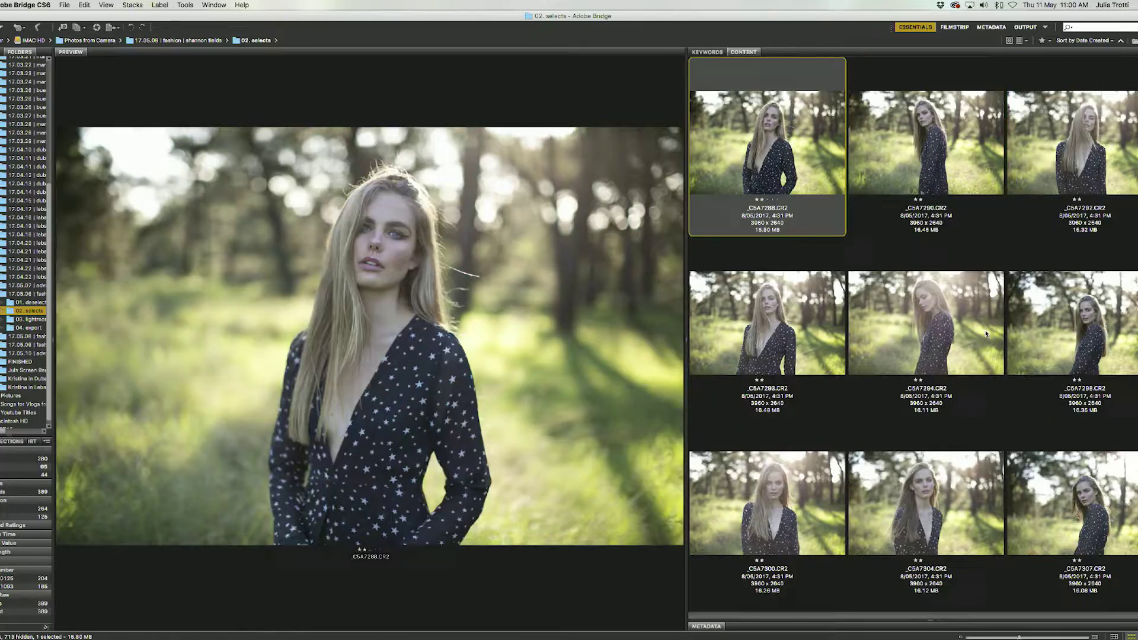
pyautogui.hotkey('ctrl', '3')
pyautogui.hotkey('ctrl', '3')
pyautogui.hotkey('ctrl', '3')
pyautogui.hotkey('ctrl', '3')
pyautogui.hotkey('ctrl', '3')
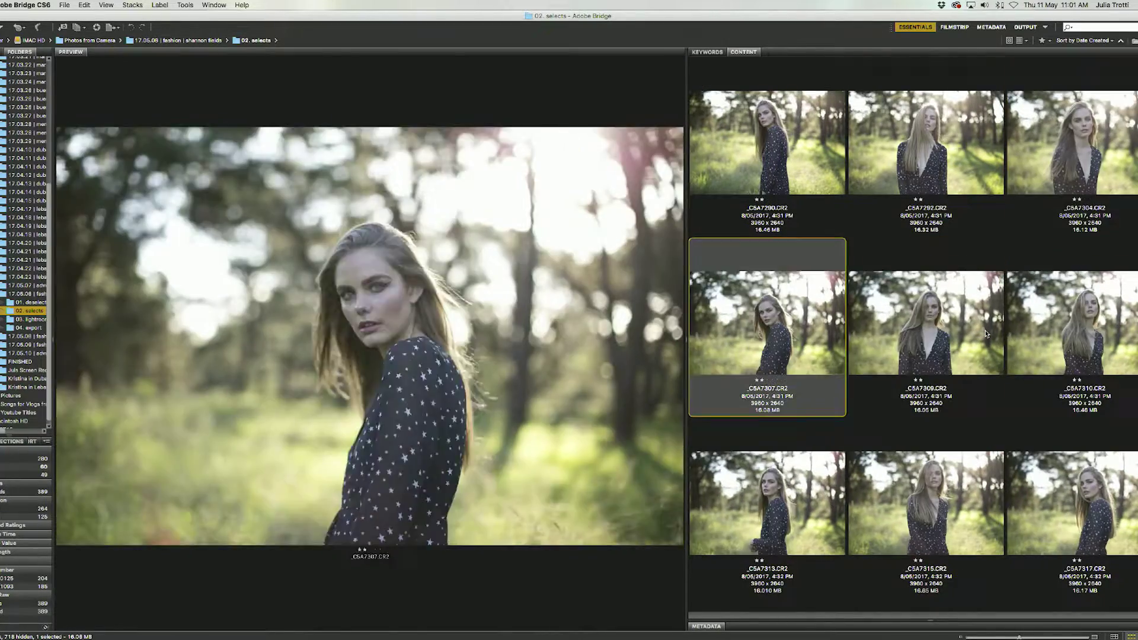
pyautogui.press('Right')
pyautogui.press('Right')
pyautogui.press('Right')
pyautogui.press('Right')
pyautogui.press('Right')
pyautogui.press('Right')
pyautogui.hotkey('ctrl', '3')
pyautogui.hotkey('ctrl', '3')
pyautogui.press('Right')
pyautogui.press('Right')
pyautogui.press('Right')
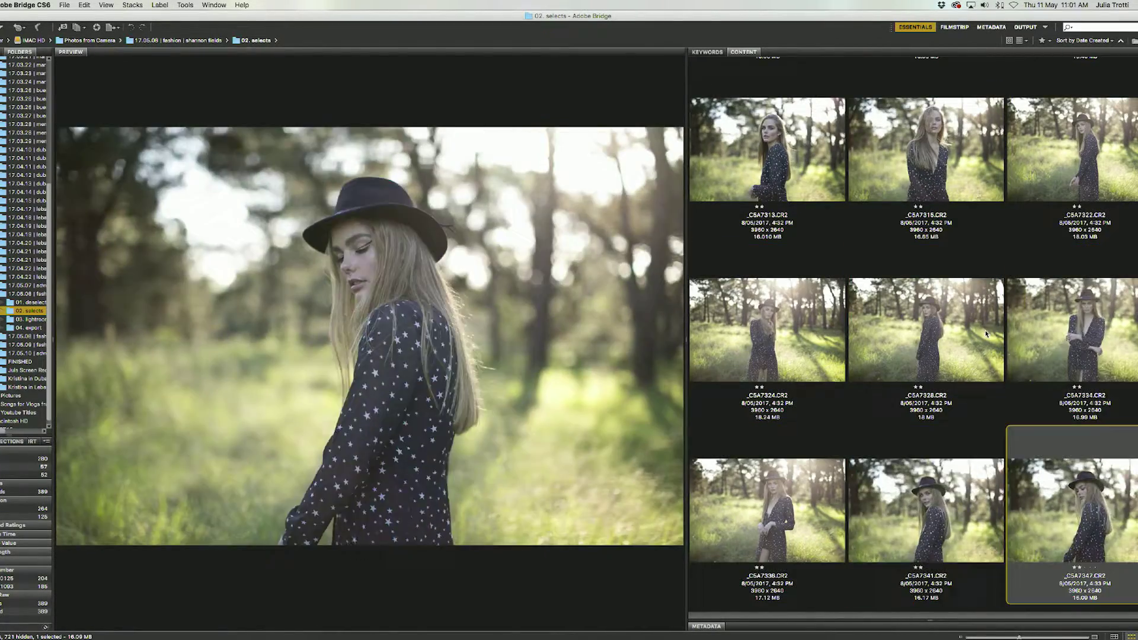
pyautogui.hotkey('ctrl', '3')
pyautogui.press('Right')
pyautogui.press('Right')
pyautogui.press('Right')
pyautogui.hotkey('ctrl', '3')
pyautogui.hotkey('ctrl', '3')
pyautogui.hotkey('ctrl', '3')
pyautogui.press('Right')
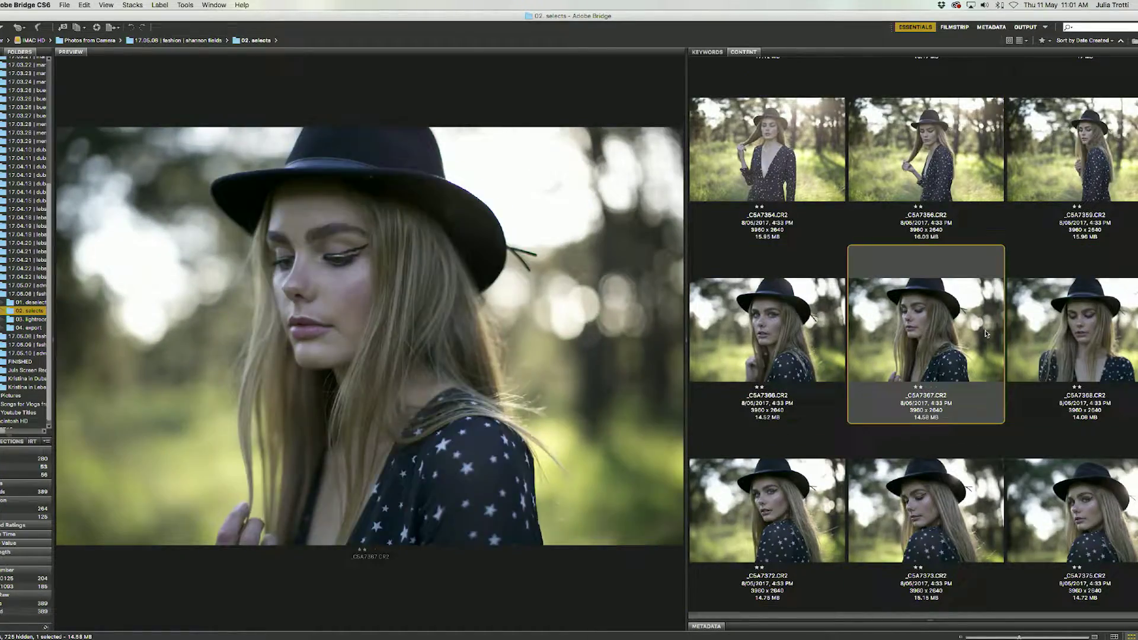
pyautogui.hotkey('ctrl', '3')
pyautogui.press('Right')
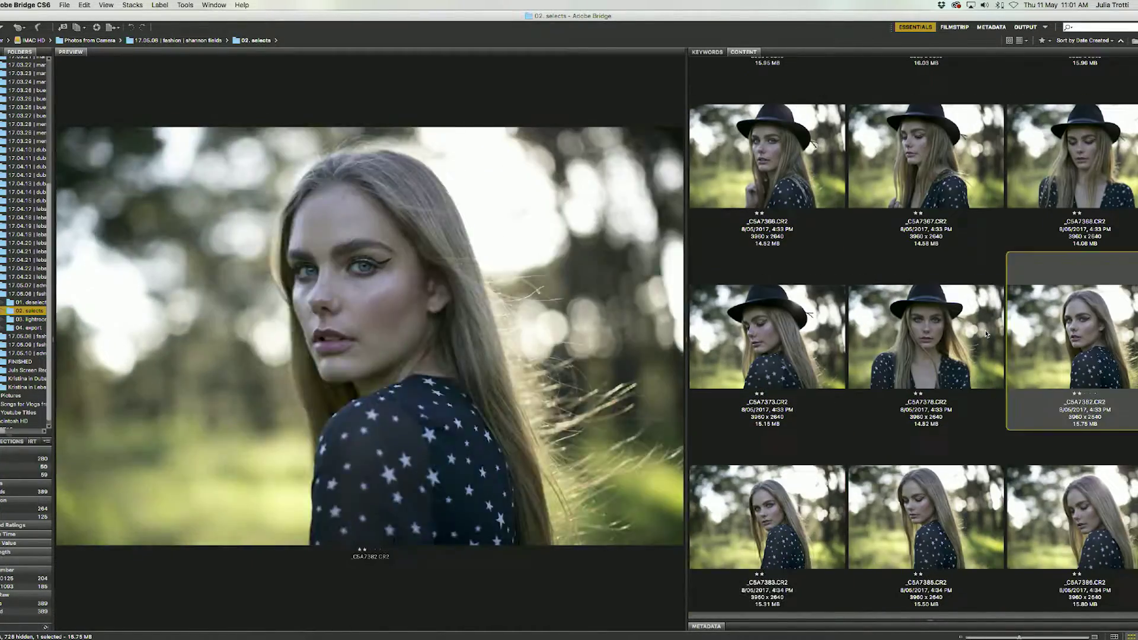
pyautogui.press('Right')
pyautogui.press('Right')
pyautogui.hotkey('ctrl', '3')
pyautogui.press('Right')
pyautogui.press('Right')
pyautogui.press('Right')
pyautogui.hotkey('ctrl', '3')
pyautogui.press('Right')
pyautogui.press('Right')
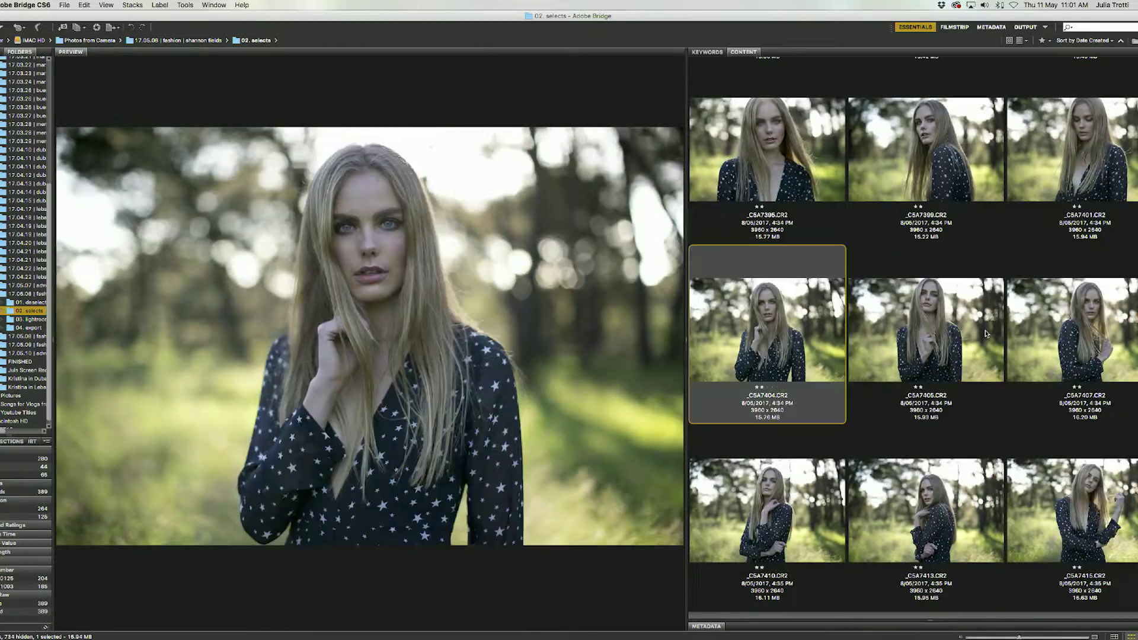
pyautogui.press('Right')
pyautogui.press('Right')
pyautogui.hotkey('ctrl', '3')
pyautogui.press('Right')
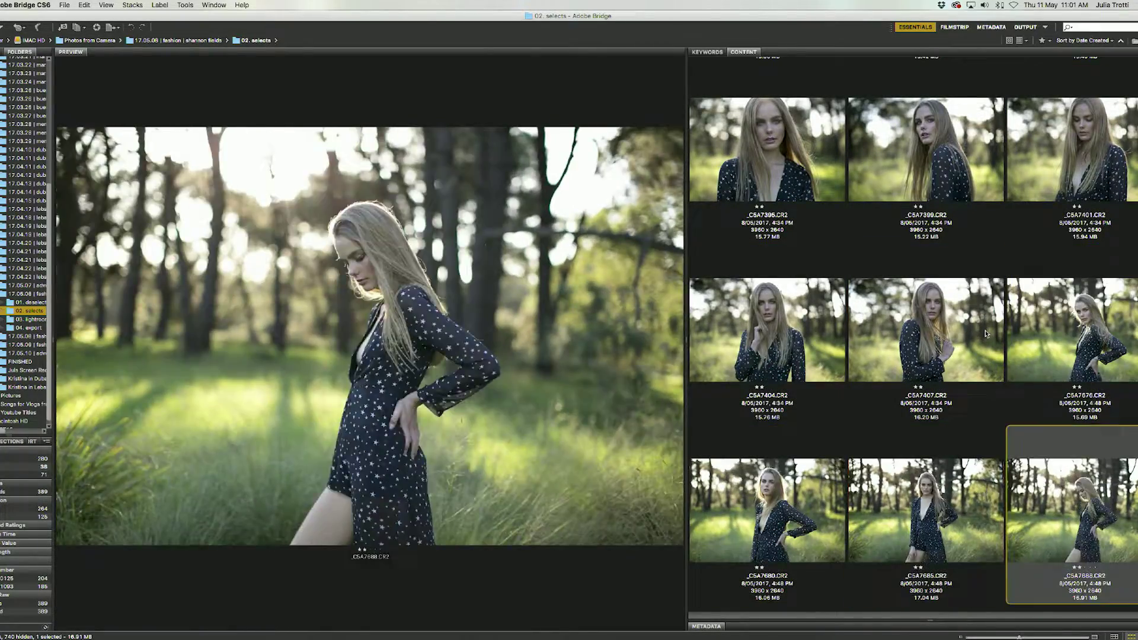
pyautogui.hotkey('ctrl', '3')
# Promote the hat shots from _C5A7388 back to _C5A7334 to three stars
pyautogui.press('Right')
pyautogui.hotkey('ctrl', '3')
pyautogui.press('Left')
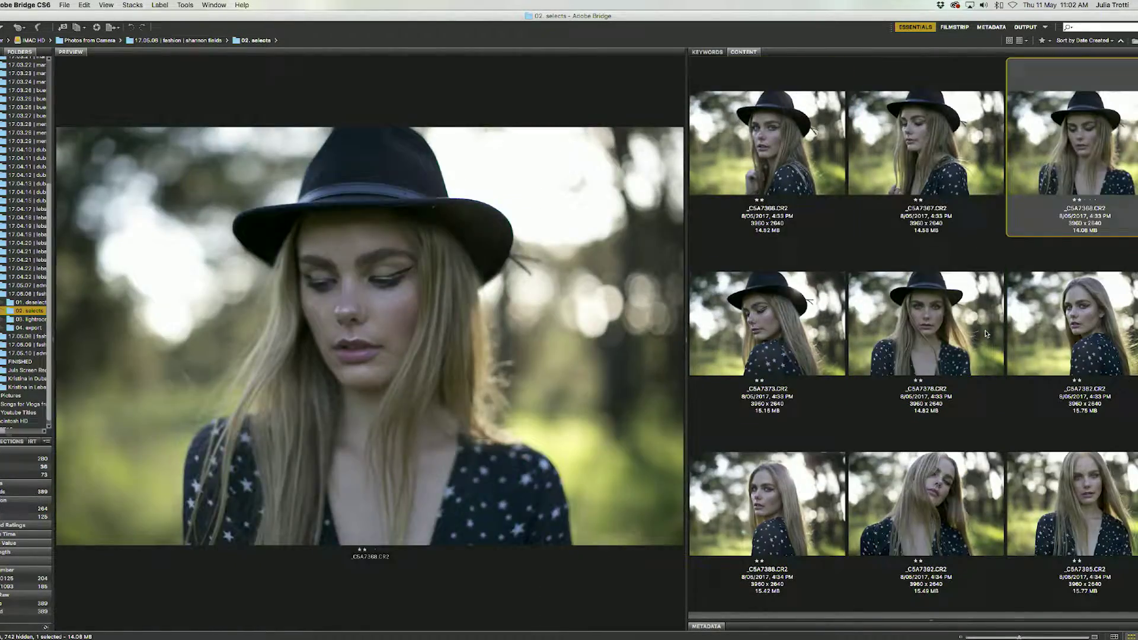
pyautogui.hotkey('ctrl', '3')
pyautogui.press('Left')
pyautogui.hotkey('ctrl', '3')
pyautogui.press('Left')
pyautogui.hotkey('ctrl', '3')
pyautogui.press('Left')
pyautogui.hotkey('ctrl', '3')
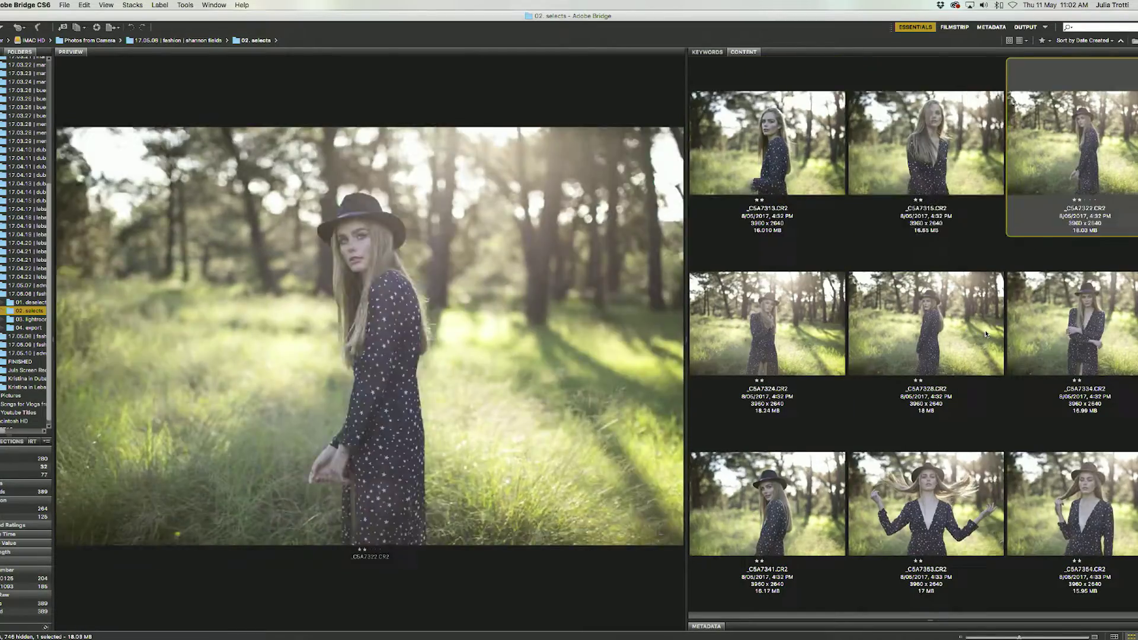
# Select every remaining two-star shot and reject them all
pyautogui.press('Left')
pyautogui.hotkey('ctrl', 'a')
pyautogui.hotkey('ctrl', 'Delete')
# Rescue the sitting shot _C5A7480 from the one-star view with a two-star rating
pyautogui.hotkey('ctrl', 'alt', '1')
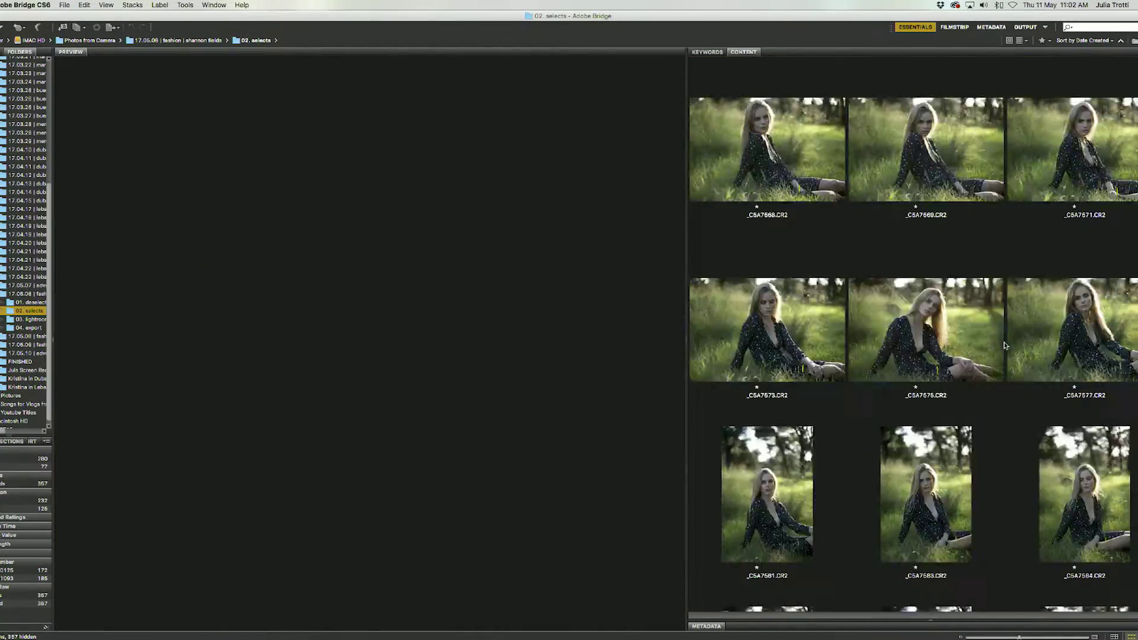
pyautogui.scroll(5, 925, 332)
pyautogui.click(762, 508)
pyautogui.scroll(-5, 982, 454)
pyautogui.scroll(-2, 982, 463)
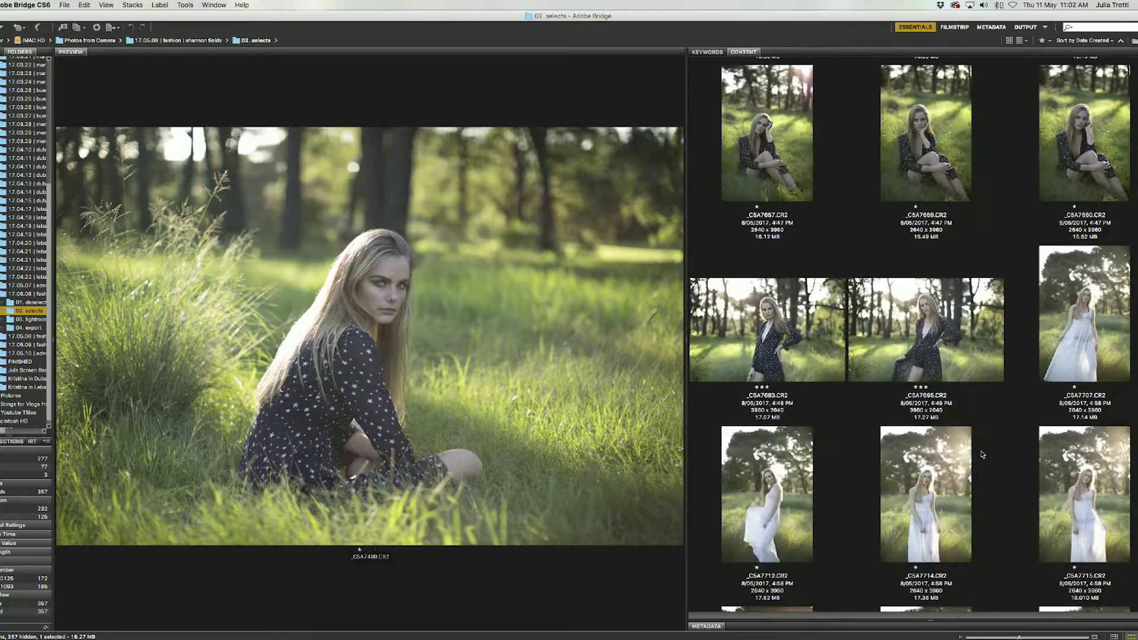
pyautogui.hotkey('ctrl', 'a')
pyautogui.hotkey('ctrl', '2')
pyautogui.hotkey('ctrl', 'alt', '2')
pyautogui.click(810, 177)
# Drop _C5A7501 to one star and give _C5A7510 through _C5A7551 three stars
pyautogui.press('Right')
pyautogui.press('Right')
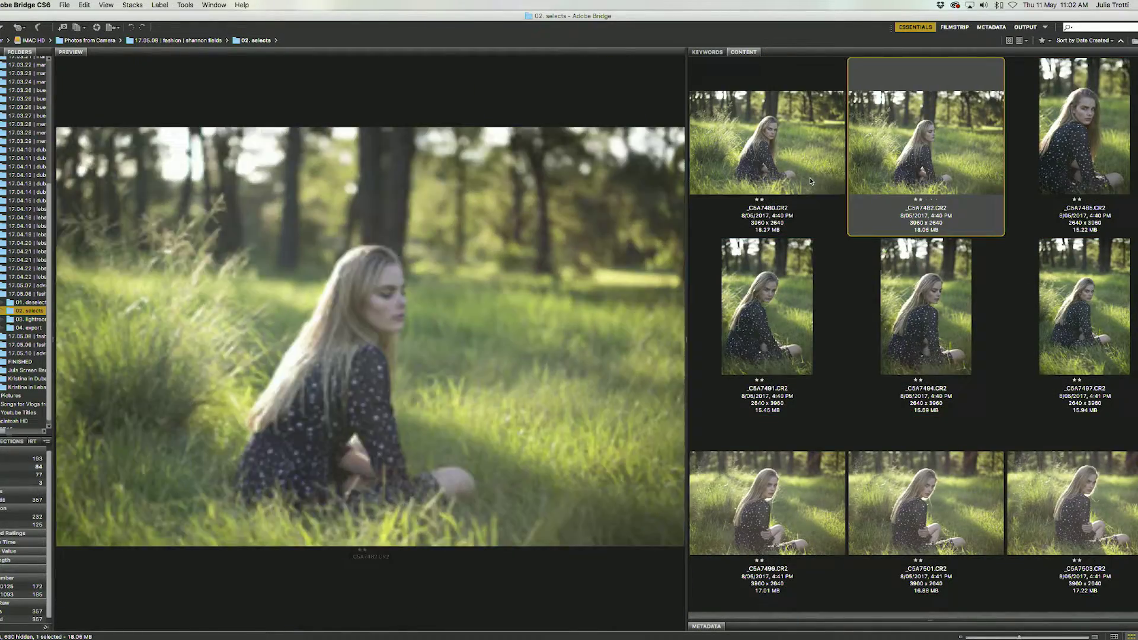
pyautogui.press('Right')
pyautogui.press('Right')
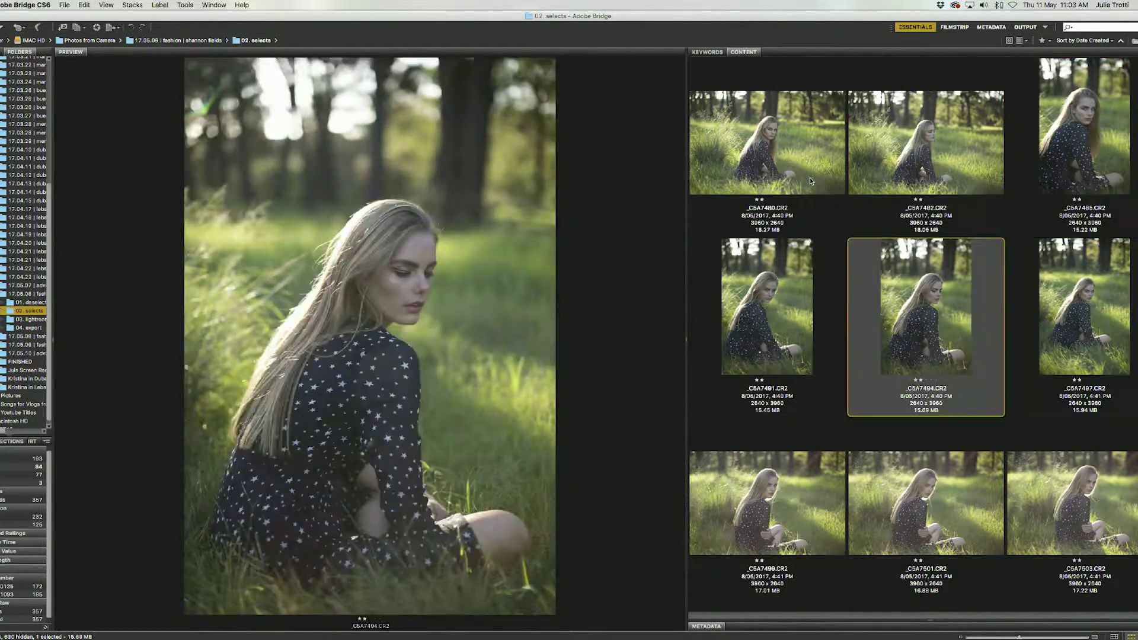
pyautogui.press('Down')
pyautogui.hotkey('ctrl', '1')
pyautogui.press('Right')
pyautogui.press('Right')
pyautogui.press('Right')
pyautogui.press('Right')
pyautogui.hotkey('ctrl', '3')
pyautogui.press('Right')
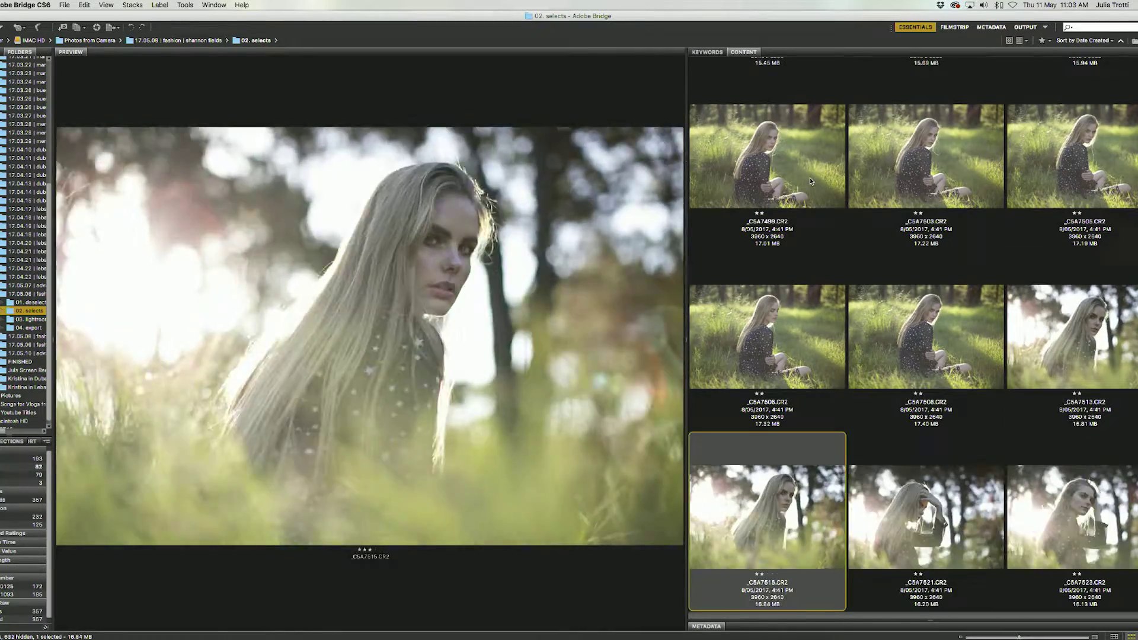
pyautogui.hotkey('ctrl', '3')
pyautogui.press('Right')
pyautogui.hotkey('ctrl', '3')
pyautogui.press('Right')
pyautogui.hotkey('ctrl', '3')
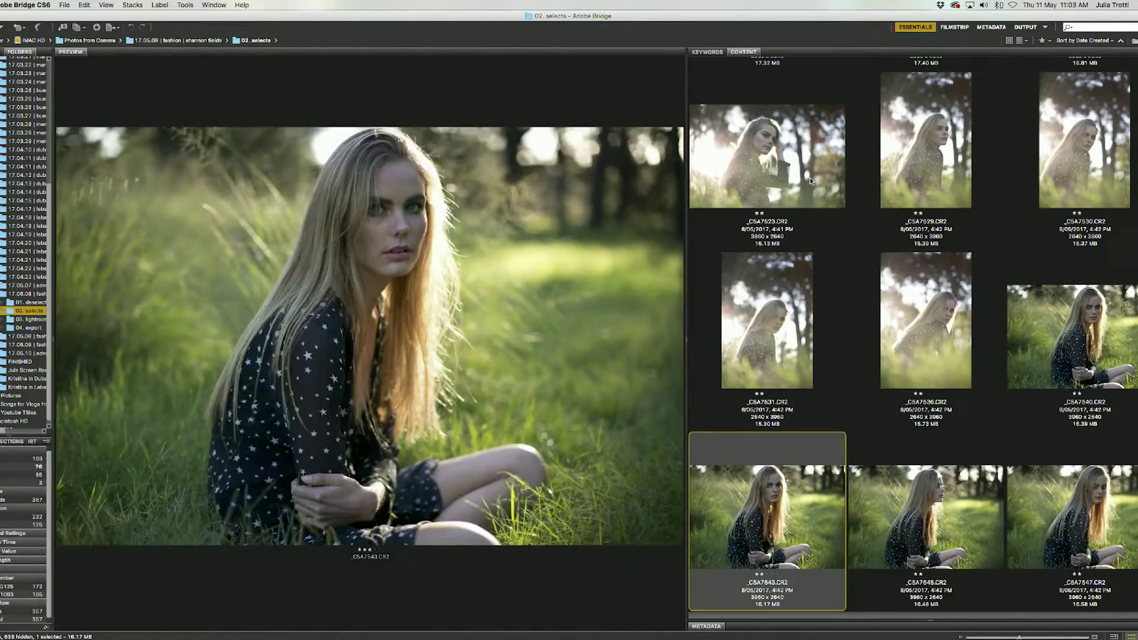
pyautogui.hotkey('ctrl', '3')
# Give the keepers from _C5A7557 through _C5A7626 three stars
pyautogui.press('Right')
pyautogui.hotkey('ctrl', '3')
pyautogui.press('Right')
pyautogui.hotkey('ctrl', '3')
pyautogui.press('Right')
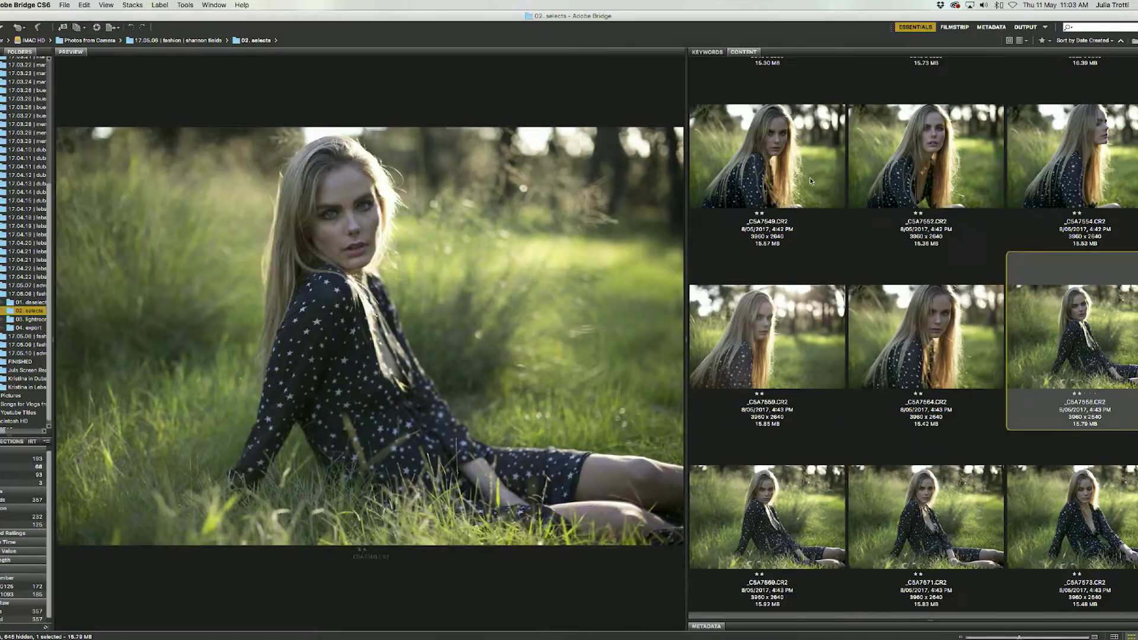
pyautogui.hotkey('ctrl', '3')
pyautogui.press('Right')
pyautogui.hotkey('ctrl', '3')
pyautogui.press('Right')
pyautogui.hotkey('ctrl', '3')
pyautogui.press('Right')
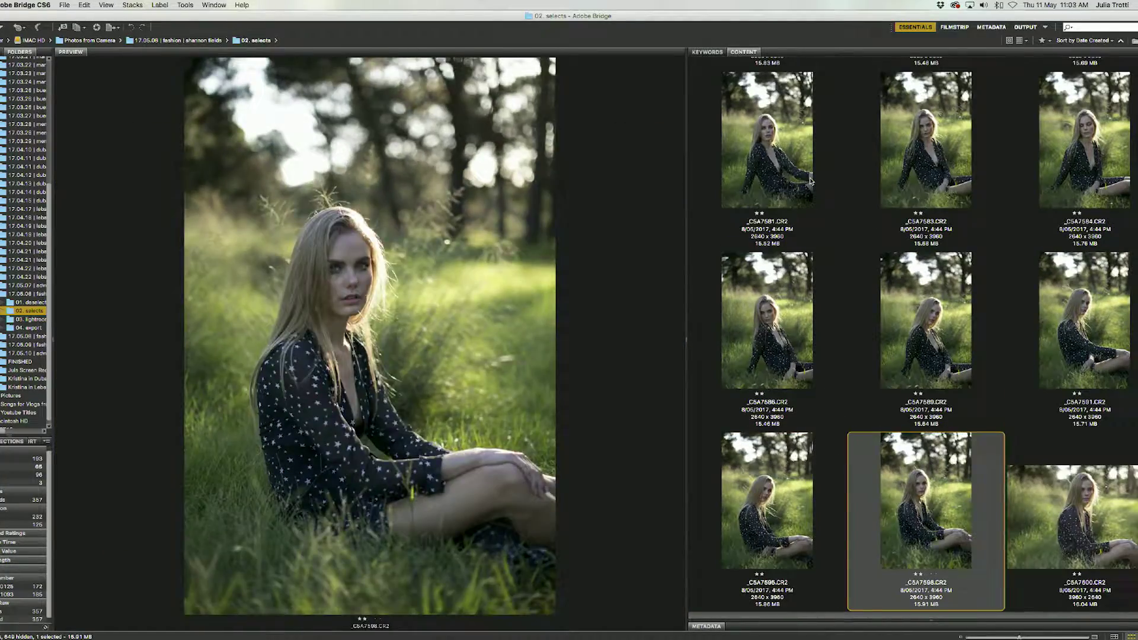
pyautogui.hotkey('ctrl', '3')
pyautogui.press('Right')
pyautogui.hotkey('ctrl', '3')
pyautogui.press('Right')
pyautogui.hotkey('ctrl', '3')
pyautogui.press('Right')
pyautogui.hotkey('ctrl', '3')
pyautogui.press('Right')
pyautogui.hotkey('ctrl', '3')
pyautogui.press('Right')
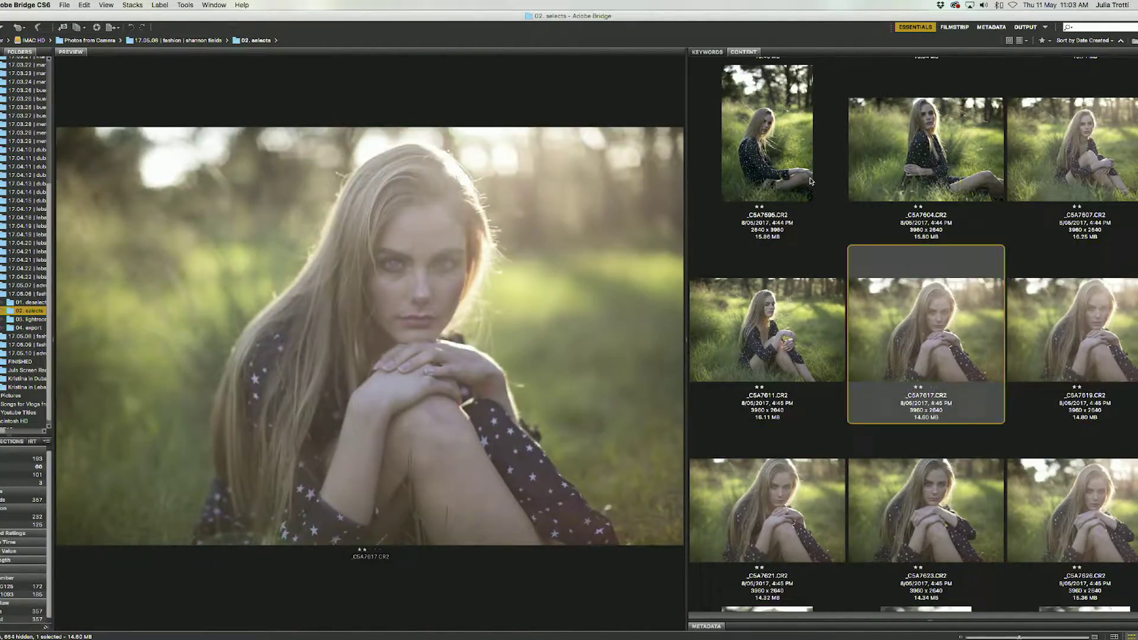
pyautogui.hotkey('ctrl', '3')
pyautogui.press('Right')
pyautogui.hotkey('ctrl', '3')
pyautogui.press('Right')
pyautogui.hotkey('ctrl', '3')
# Give the remaining white-dress keepers, including _13A8503 and _13A8143, three stars
pyautogui.press('Right')
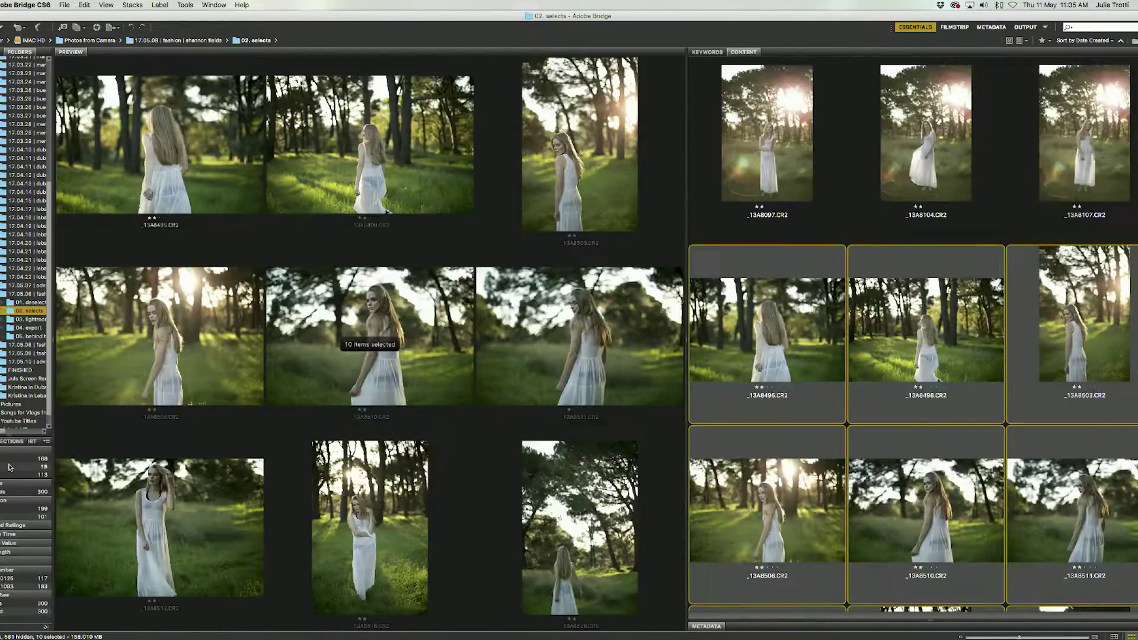
pyautogui.press('Right')
pyautogui.press('Right')
pyautogui.hotkey('ctrl', '3')
pyautogui.press('Right')
pyautogui.hotkey('ctrl', '3')
pyautogui.press('Right')
pyautogui.press('Right')
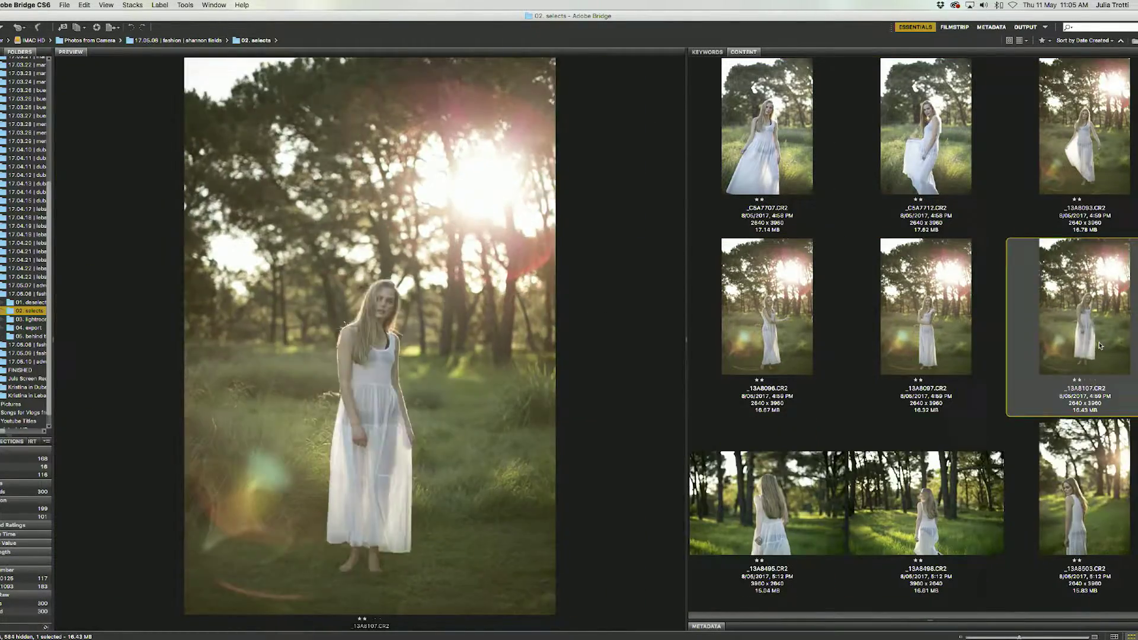
pyautogui.hotkey('ctrl', '3')
pyautogui.press('Right')
pyautogui.hotkey('ctrl', '3')
pyautogui.press('Right')
pyautogui.press('Right')
pyautogui.hotkey('ctrl', '3')
pyautogui.press('Right')
pyautogui.press('Right')
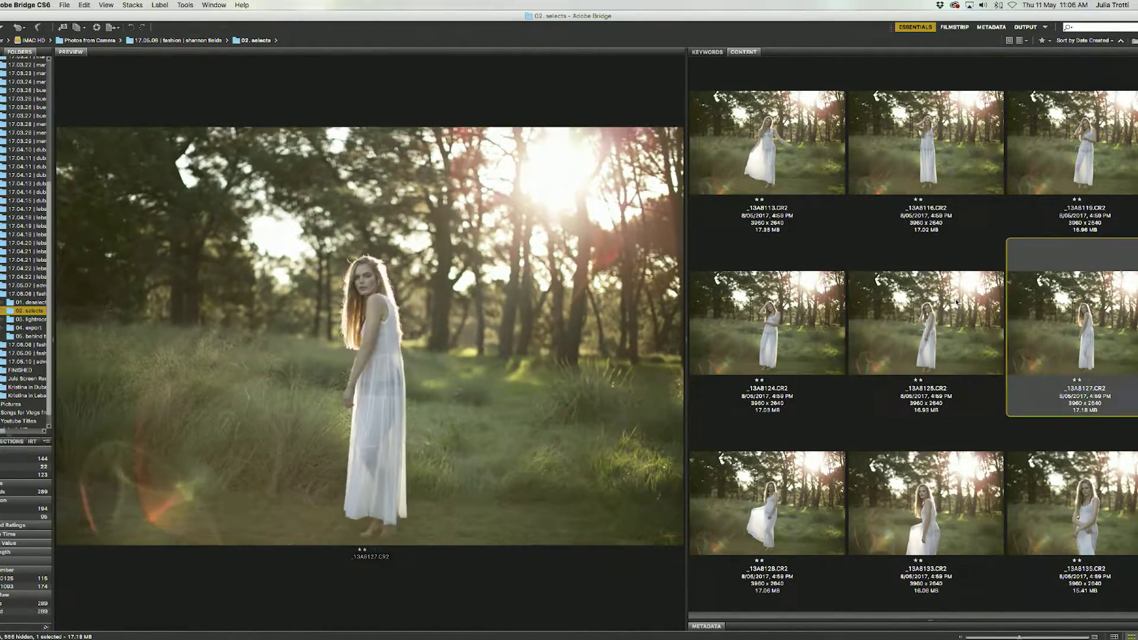
pyautogui.hotkey('ctrl', '3')
pyautogui.press('Right')
pyautogui.hotkey('ctrl', '3')
pyautogui.press('Right')
pyautogui.hotkey('ctrl', '3')
pyautogui.press('Right')
pyautogui.hotkey('ctrl', '3')
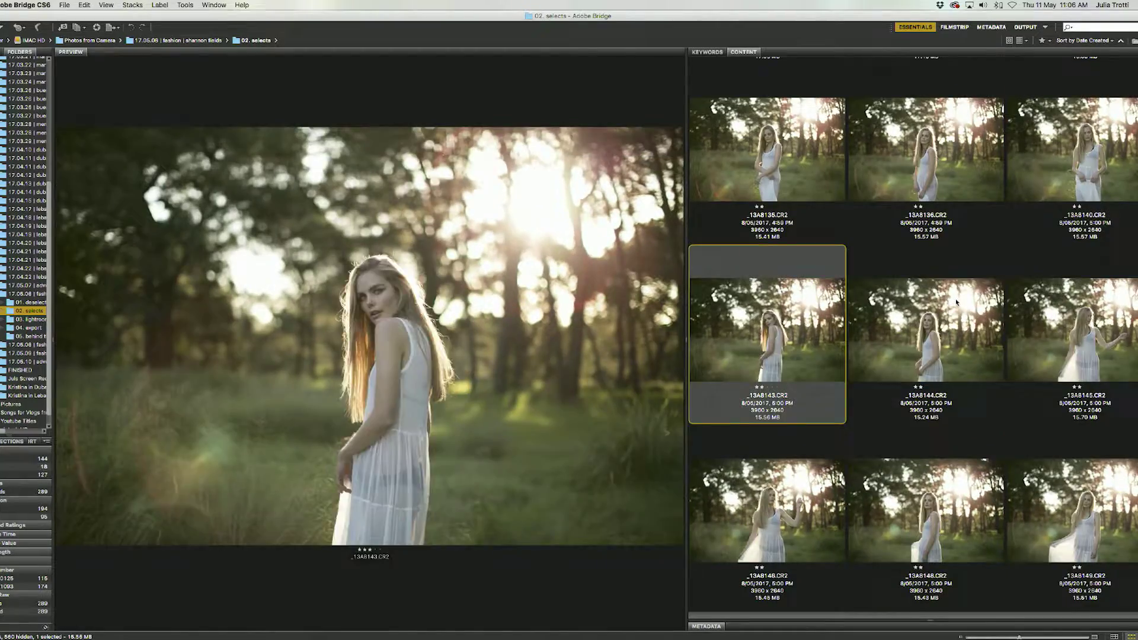
pyautogui.press('Right')
pyautogui.hotkey('ctrl', '3')
pyautogui.press('Right')
pyautogui.hotkey('ctrl', '3')
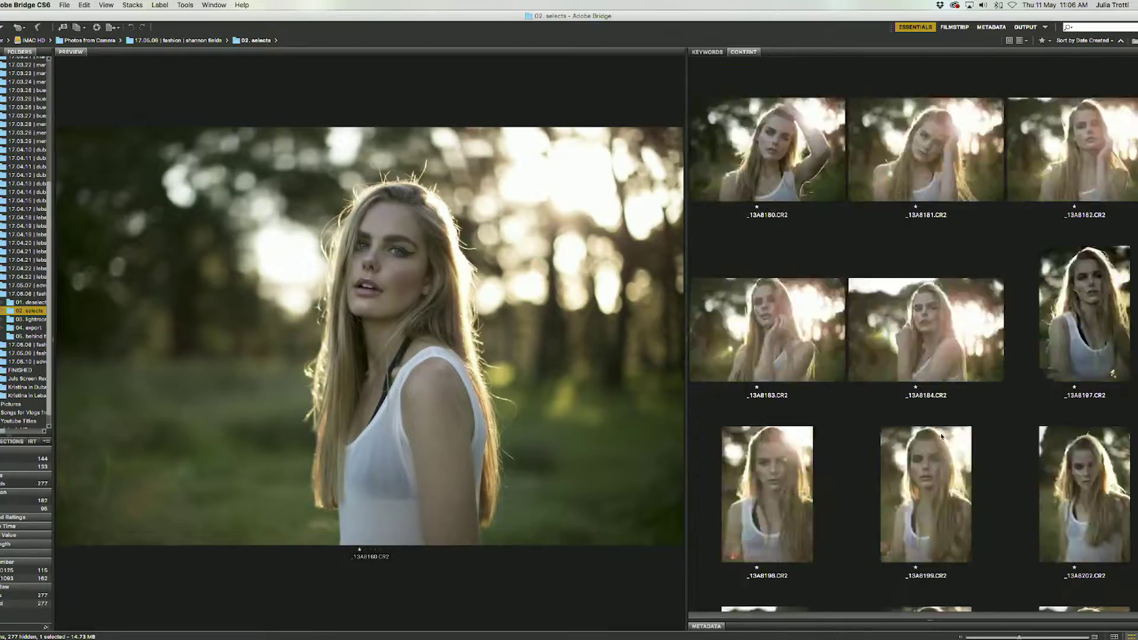
# Rate the 68 shots through the 5:02 PM portraits two stars and review the white-top portraits
pyautogui.keyDown('shift'); pyautogui.click(943, 375); pyautogui.keyUp('shift')
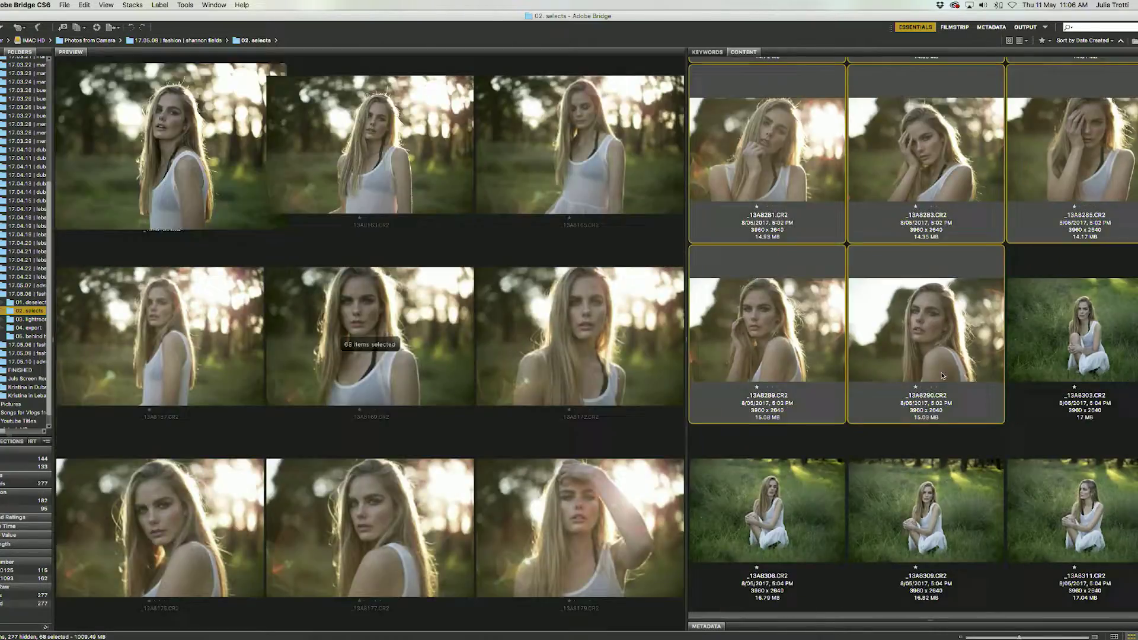
pyautogui.hotkey('ctrl', '2')
pyautogui.press('Right')
pyautogui.press('Right')
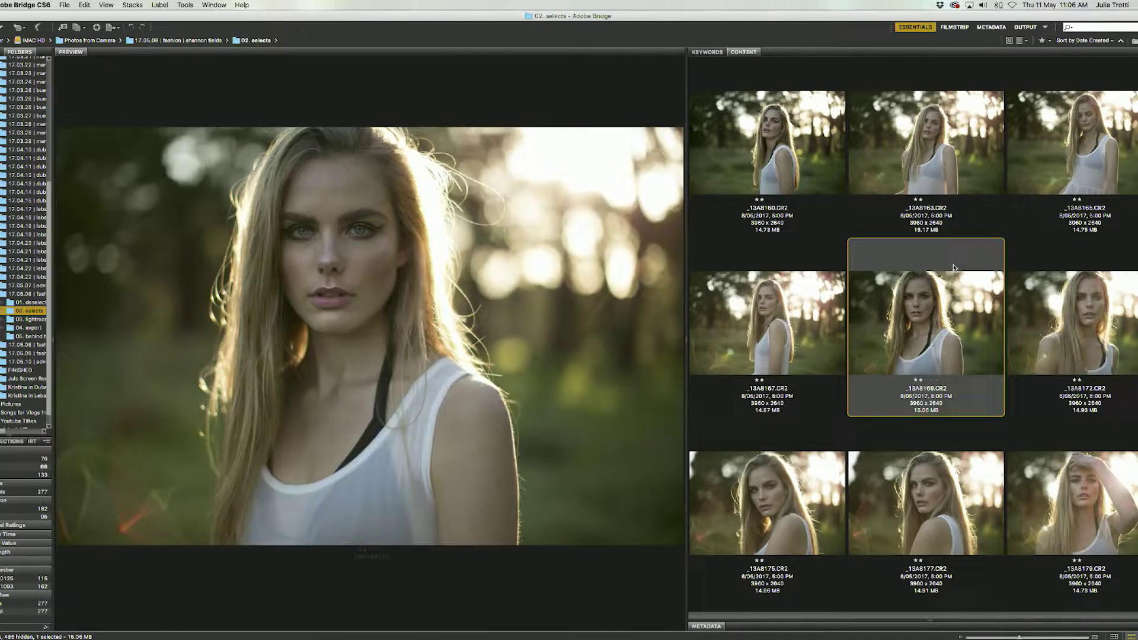
pyautogui.press('Down')
pyautogui.press('Down')
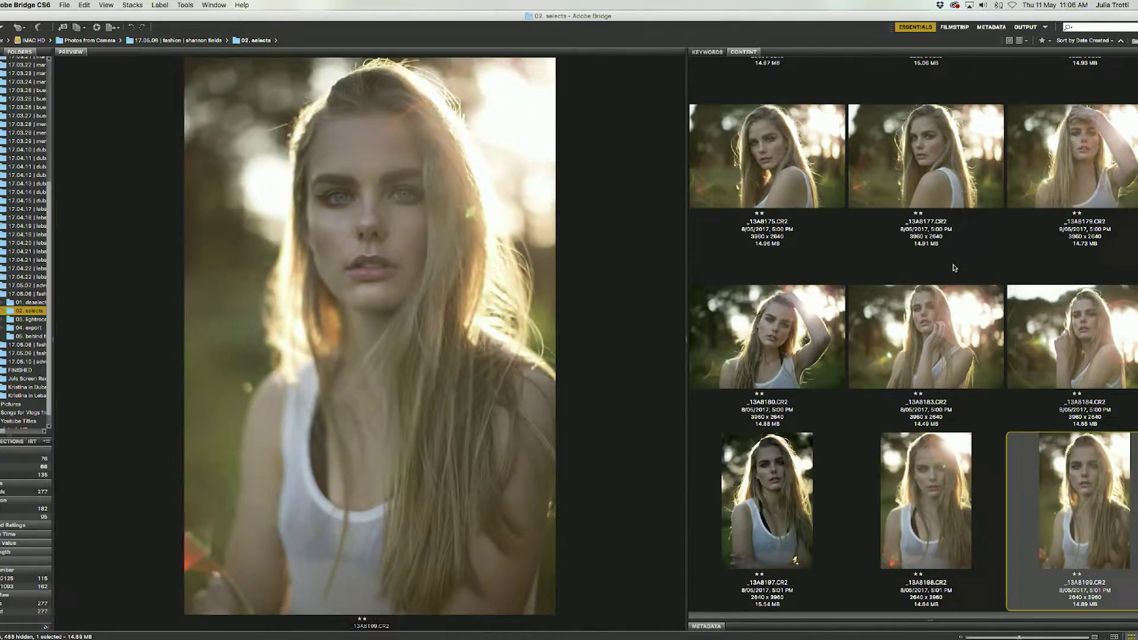
pyautogui.press('Left')
pyautogui.press('Right')
pyautogui.press('Right')
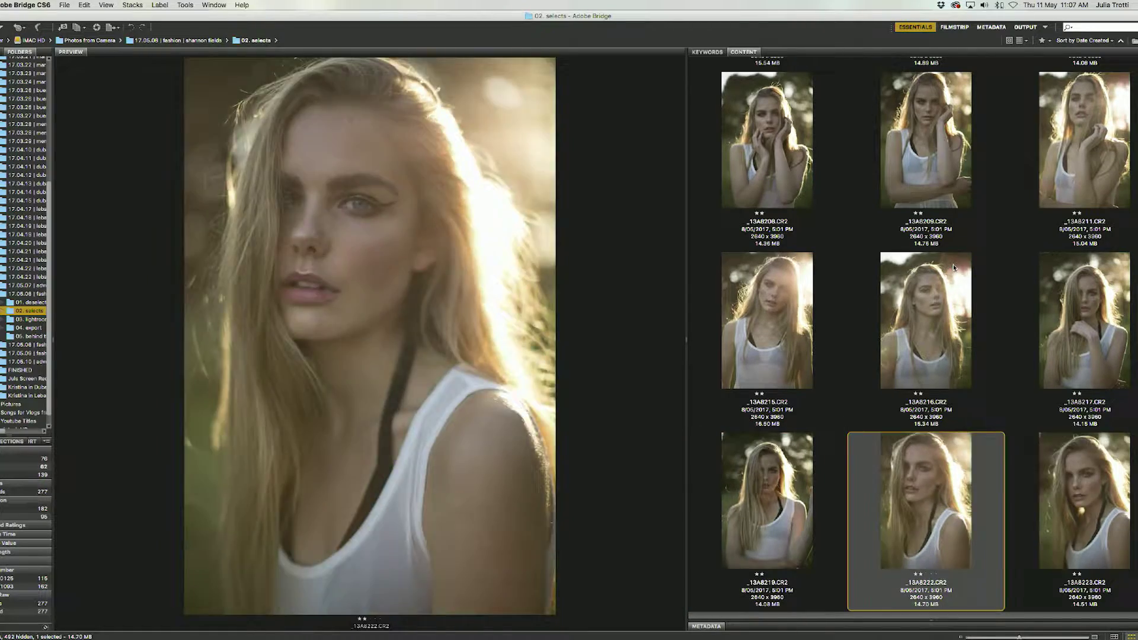
pyautogui.press('Right')
pyautogui.press('Right')
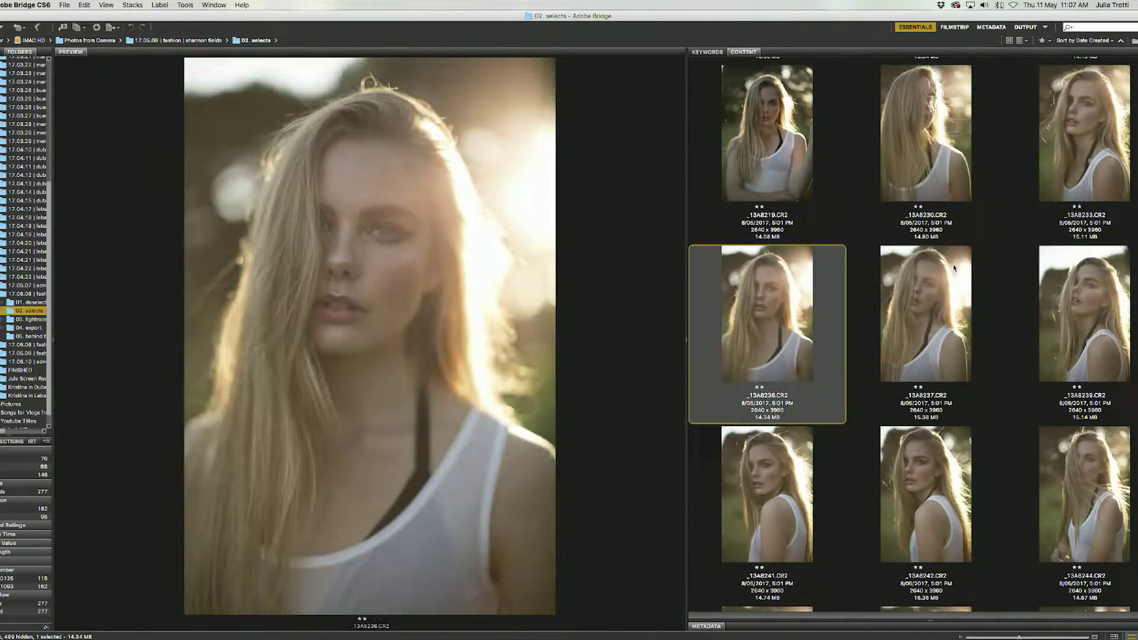
pyautogui.press('Right')
pyautogui.press('Right')
pyautogui.press('Right')
pyautogui.press('Right')
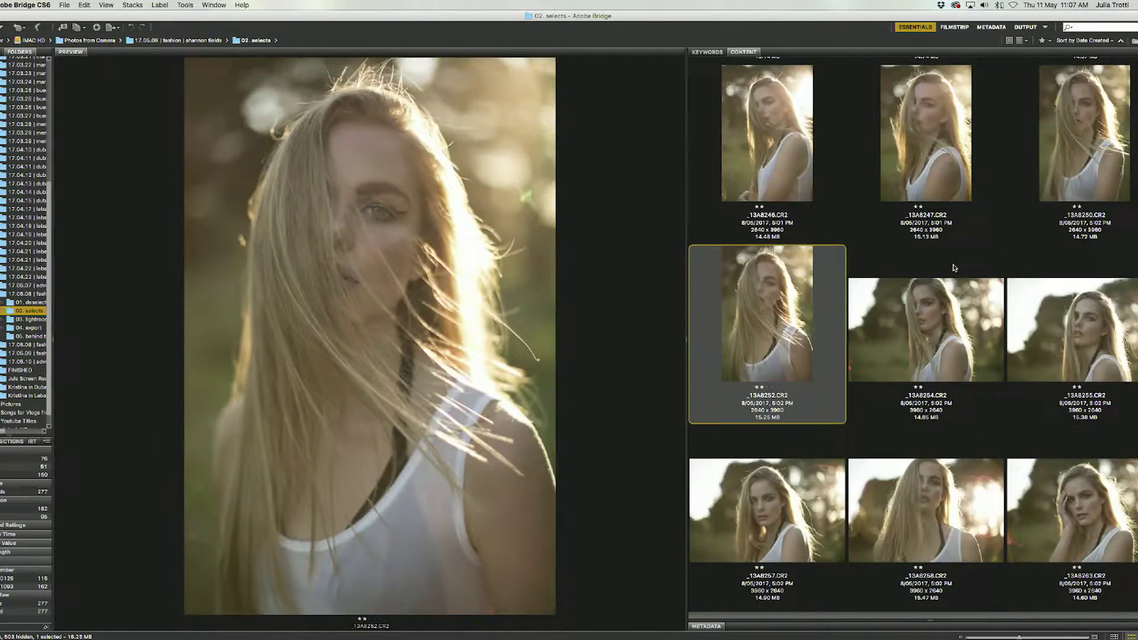
pyautogui.press('Right')
pyautogui.press('Right')
pyautogui.press('Right')
pyautogui.press('Right')
pyautogui.press('Right')
pyautogui.press('Right')
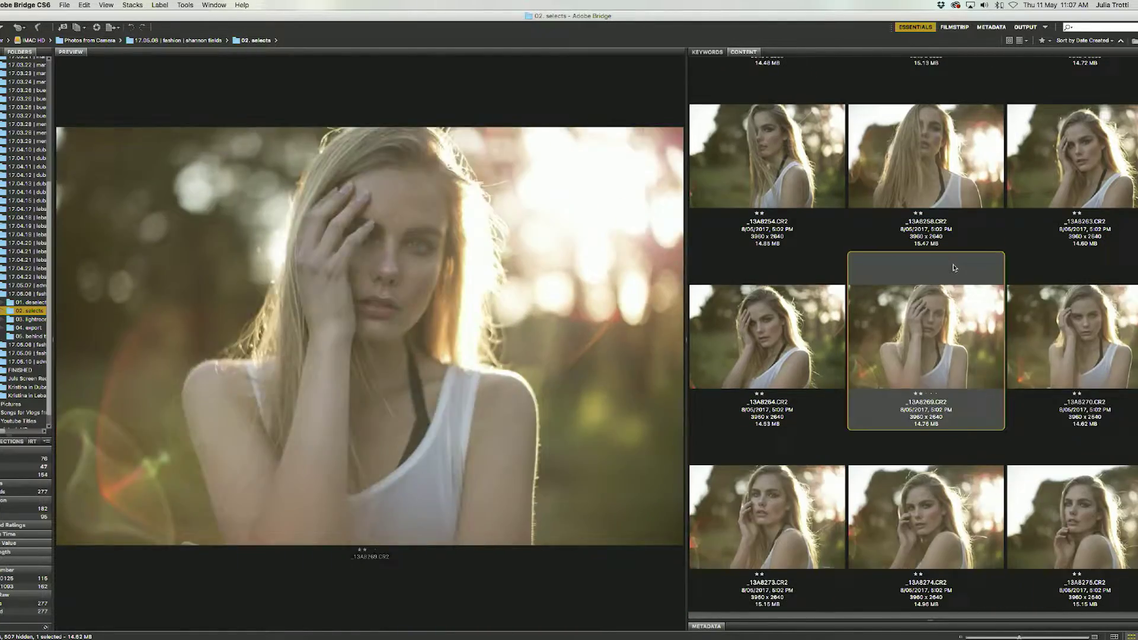
pyautogui.press('Right')
pyautogui.press('Right')
pyautogui.press('Right')
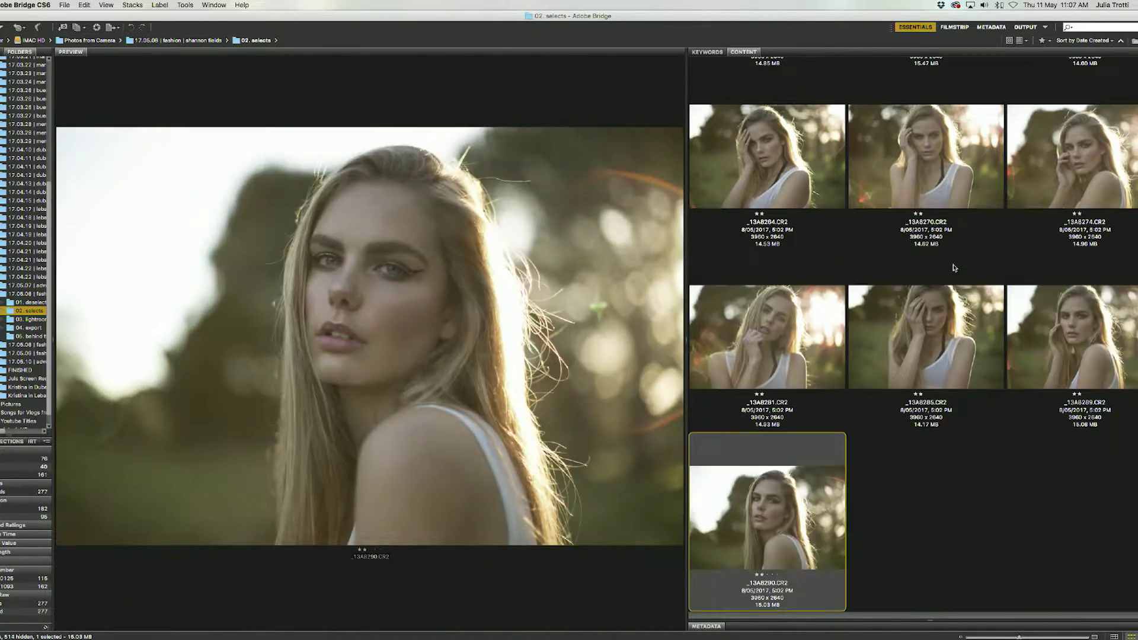
# Move the 39 remaining shots into another folder and select the grass-sitting set
pyautogui.hotkey('ctrl', 'a')
pyautogui.moveTo(955, 268); pyautogui.dragTo(34, 428)
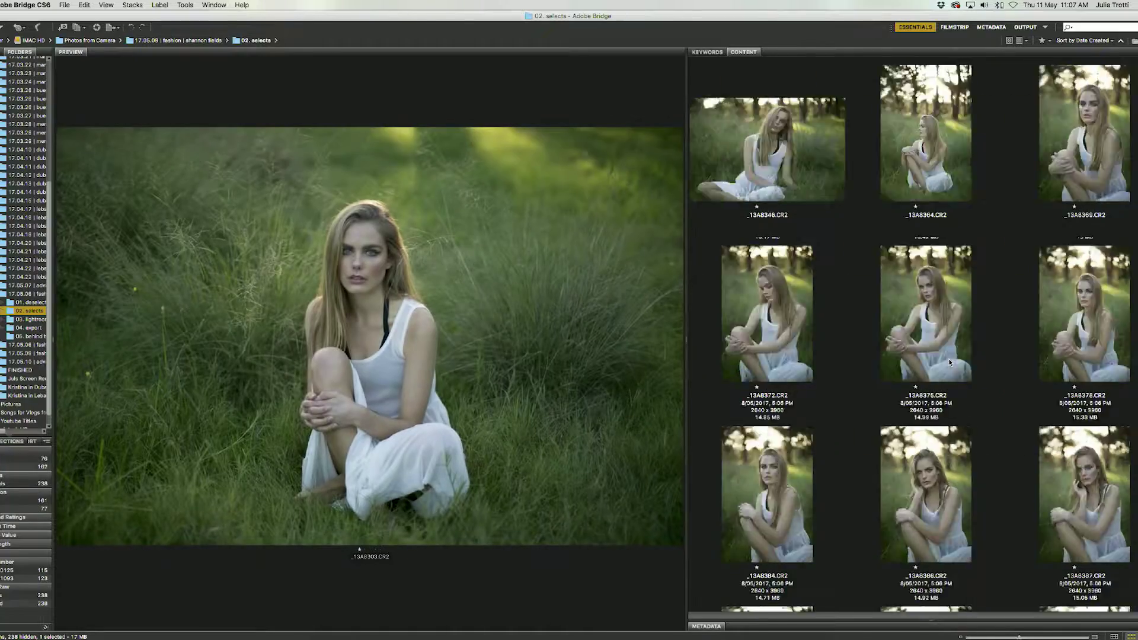
pyautogui.hotkey('ctrl', 'a')
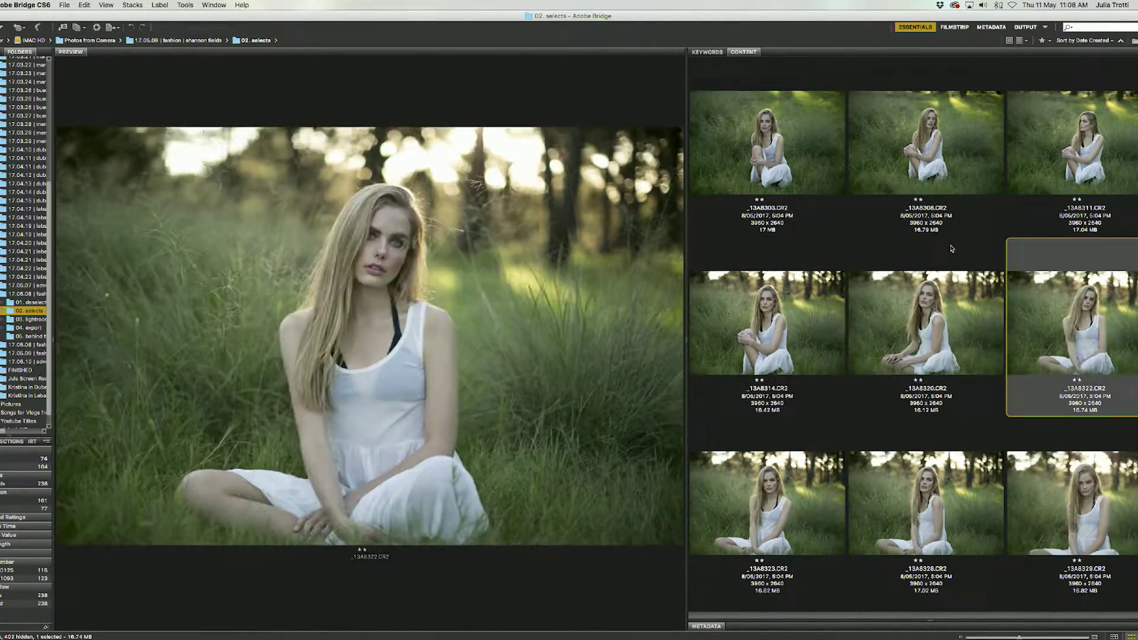
# Clear the ratings on the grass-sitting shots starting from _13A8369
pyautogui.press('Down')
pyautogui.press('Down')
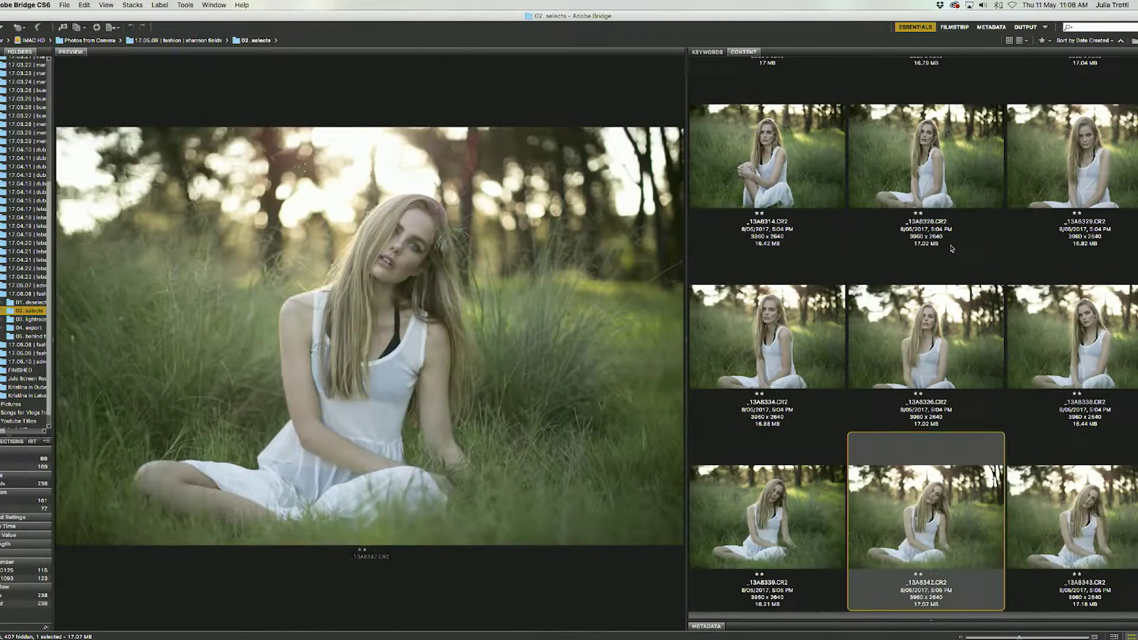
pyautogui.hotkey('ctrl', '0')
pyautogui.press('Down')
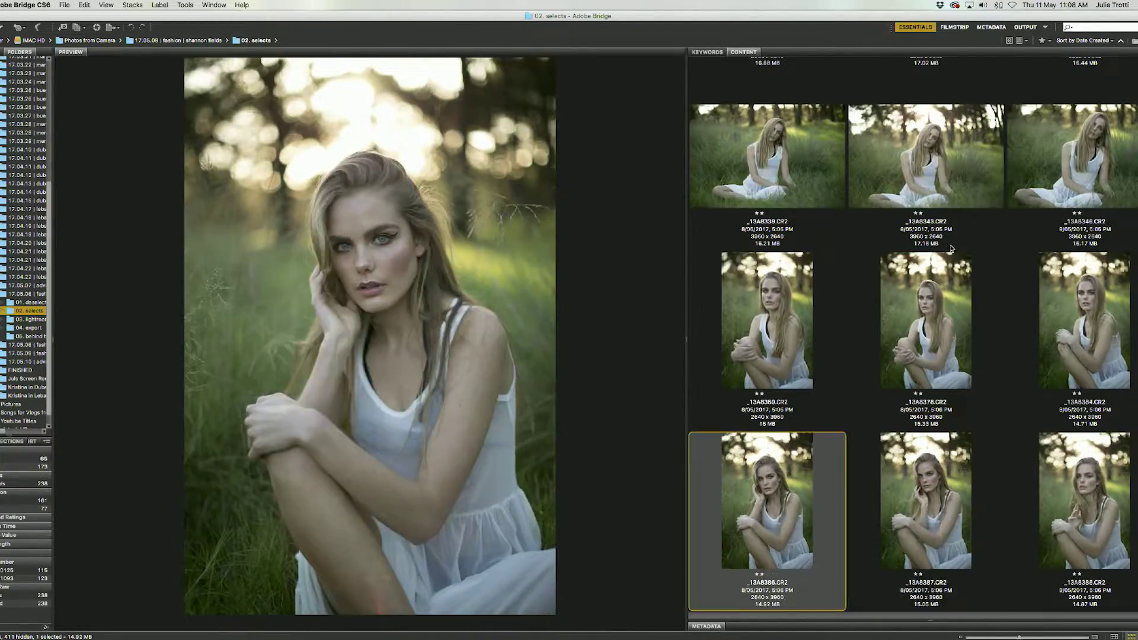
pyautogui.hotkey('ctrl', '0')
pyautogui.press('Right')
pyautogui.hotkey('ctrl', '0')
pyautogui.press('Down')
pyautogui.hotkey('ctrl', '0')
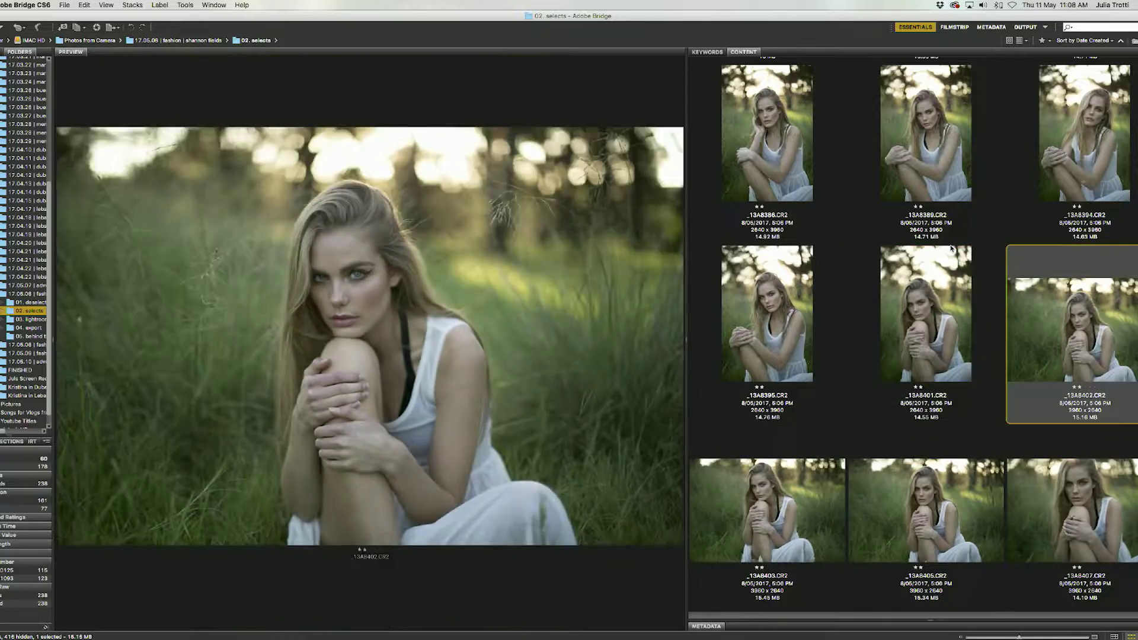
pyautogui.press('Down')
pyautogui.press('Right')
pyautogui.hotkey('ctrl', '0')
pyautogui.press('Right')
pyautogui.hotkey('ctrl', '0')
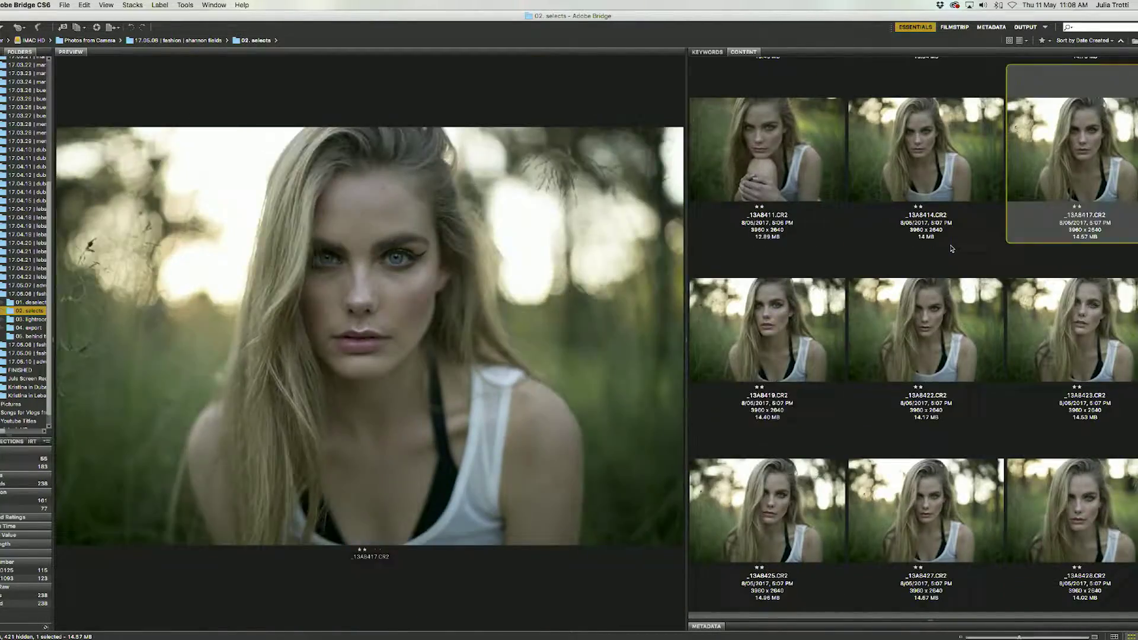
pyautogui.press('Right')
# Clear ratings on the remaining shots through _13A8485, then show only three-star photos
pyautogui.hotkey('ctrl', '0')
pyautogui.press('Down')
pyautogui.hotkey('ctrl', '0')
pyautogui.press('Right')
pyautogui.hotkey('ctrl', '0')
pyautogui.press('Down')
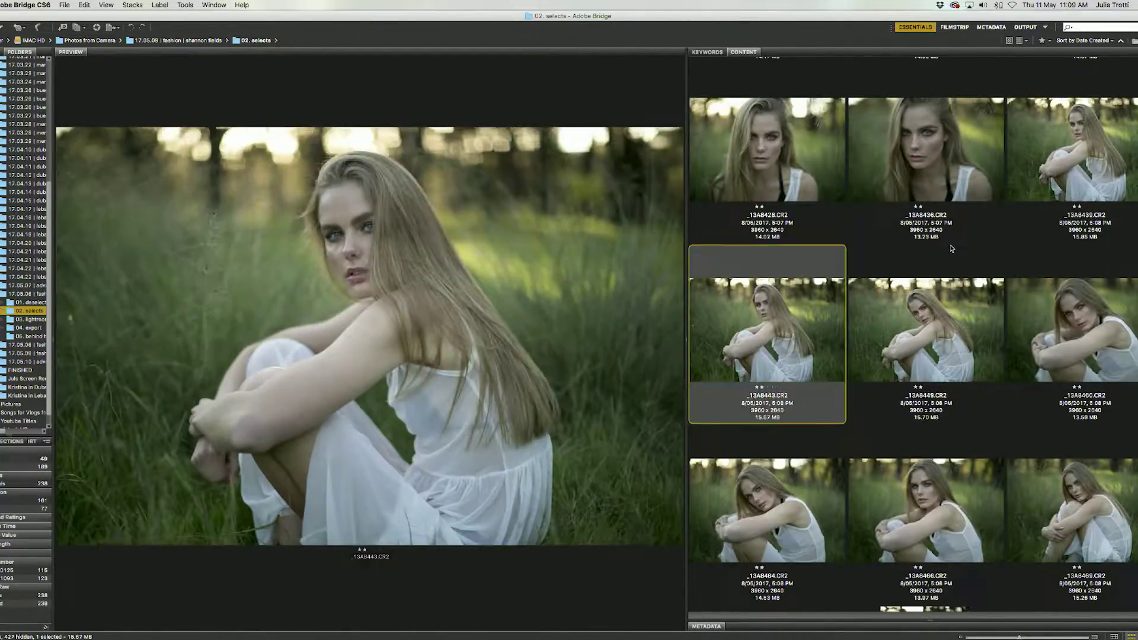
pyautogui.hotkey('ctrl', '0')
pyautogui.press('Right')
pyautogui.hotkey('ctrl', '0')
pyautogui.press('Right')
pyautogui.hotkey('ctrl', '0')
pyautogui.press('Right')
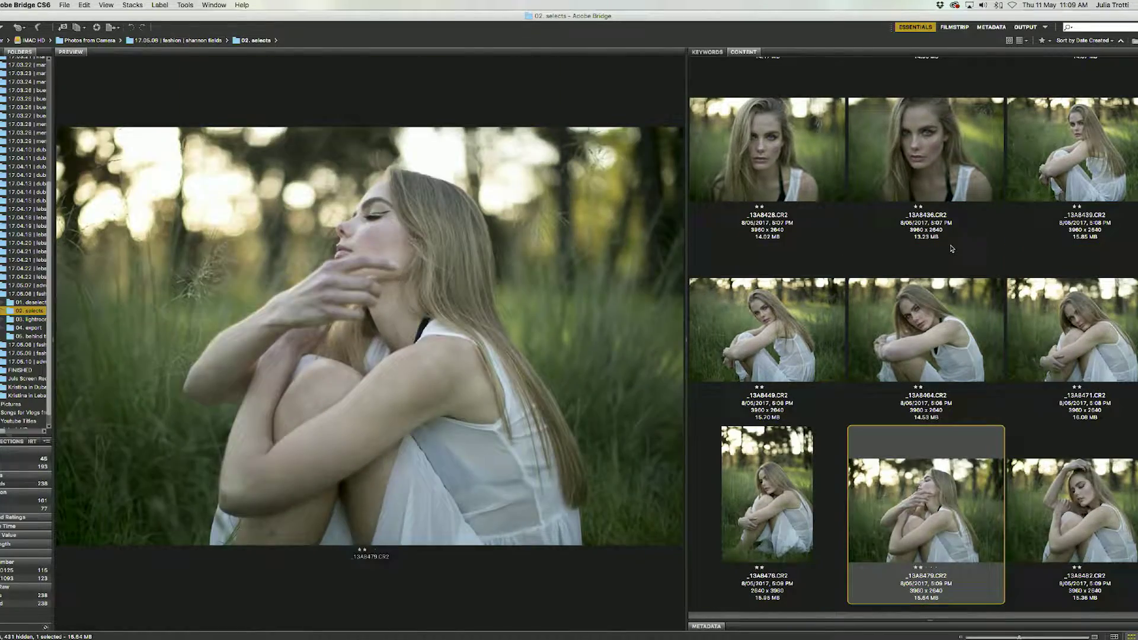
pyautogui.press('Right')
pyautogui.hotkey('ctrl', '0')
pyautogui.press('Down')
pyautogui.hotkey('ctrl', 'a')
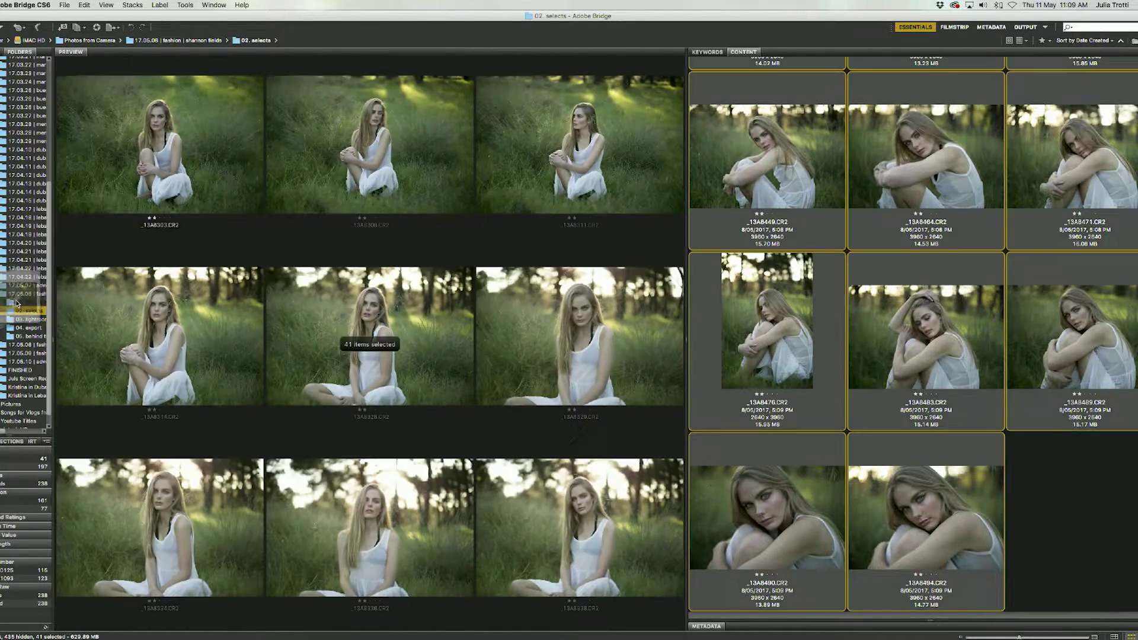
pyautogui.hotkey('ctrl', 'alt', '3')
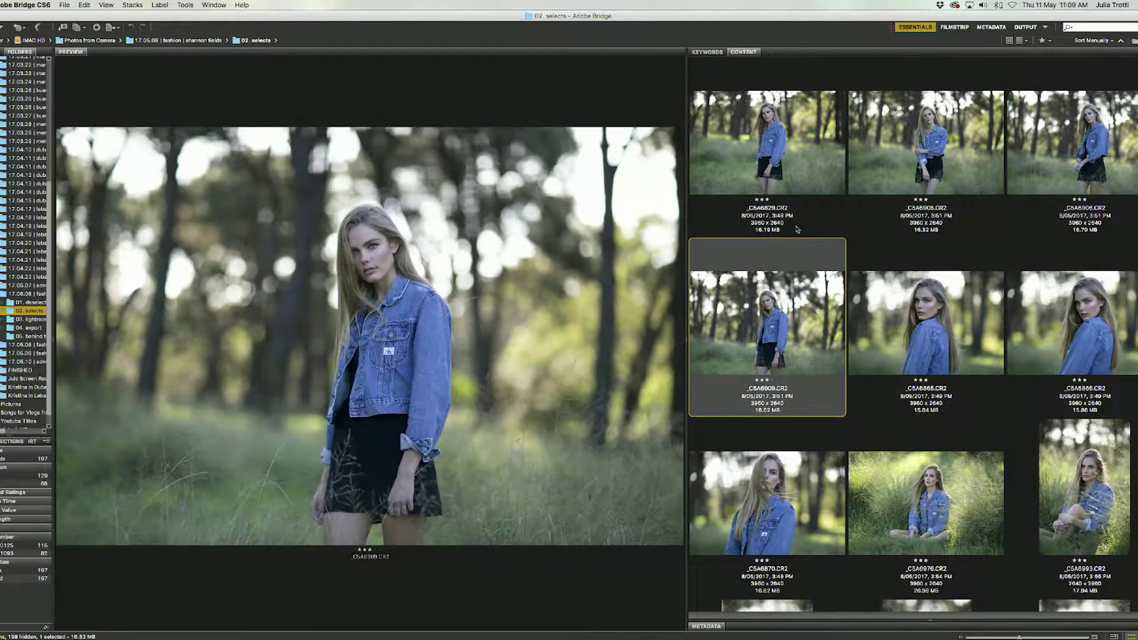
# Clear the rating on three weaker denim-jacket shots and move two into 01. deselects
pyautogui.keyDown('ctrl'); pyautogui.click(797, 229); pyautogui.keyUp('ctrl')
pyautogui.keyDown('ctrl'); pyautogui.click(1072, 148); pyautogui.keyUp('ctrl')
pyautogui.hotkey('ctrl', '0')
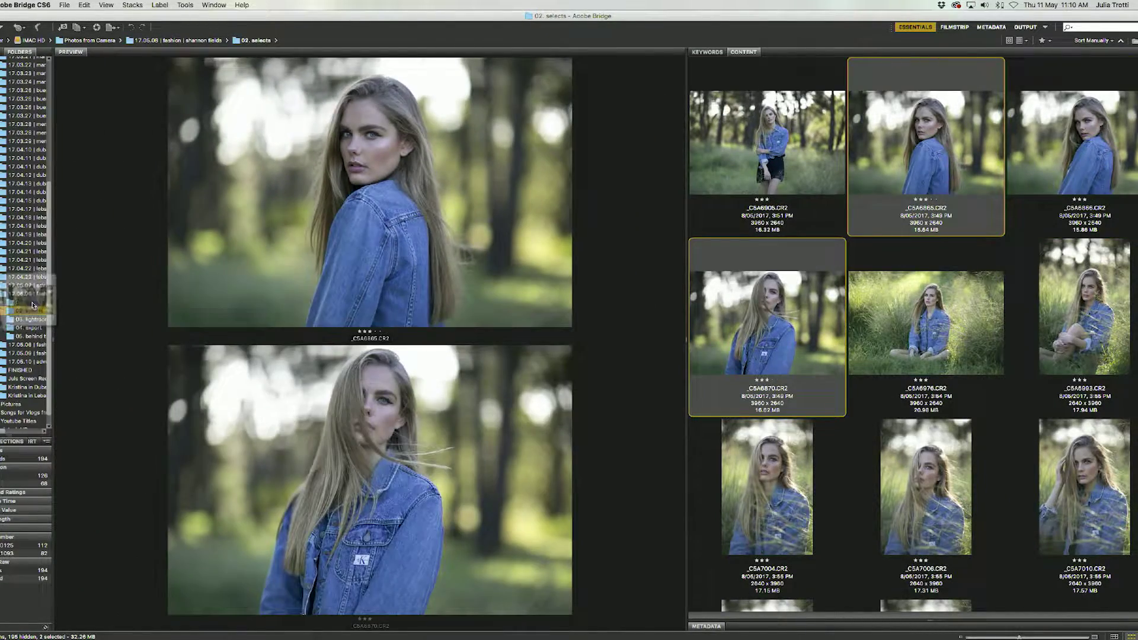
pyautogui.moveTo(32, 305); pyautogui.dragTo(24, 303)
# Remove three similar denim shots and _C5A7293 from the three-star selects
pyautogui.keyDown('shift'); pyautogui.click(892, 323); pyautogui.keyUp('shift')
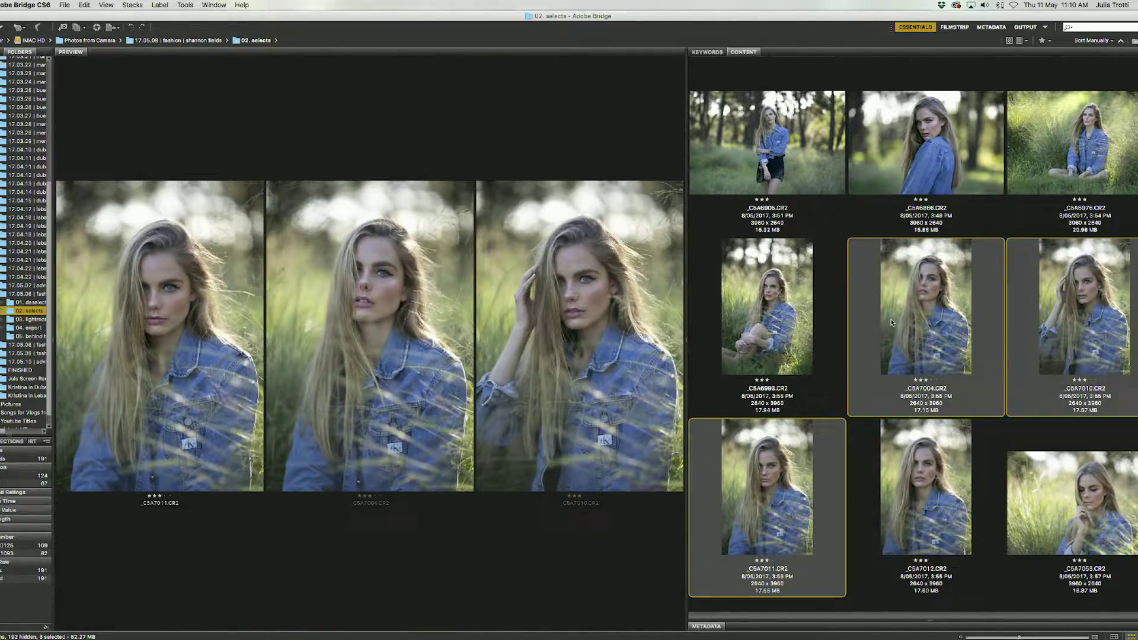
pyautogui.press('super+Delete')
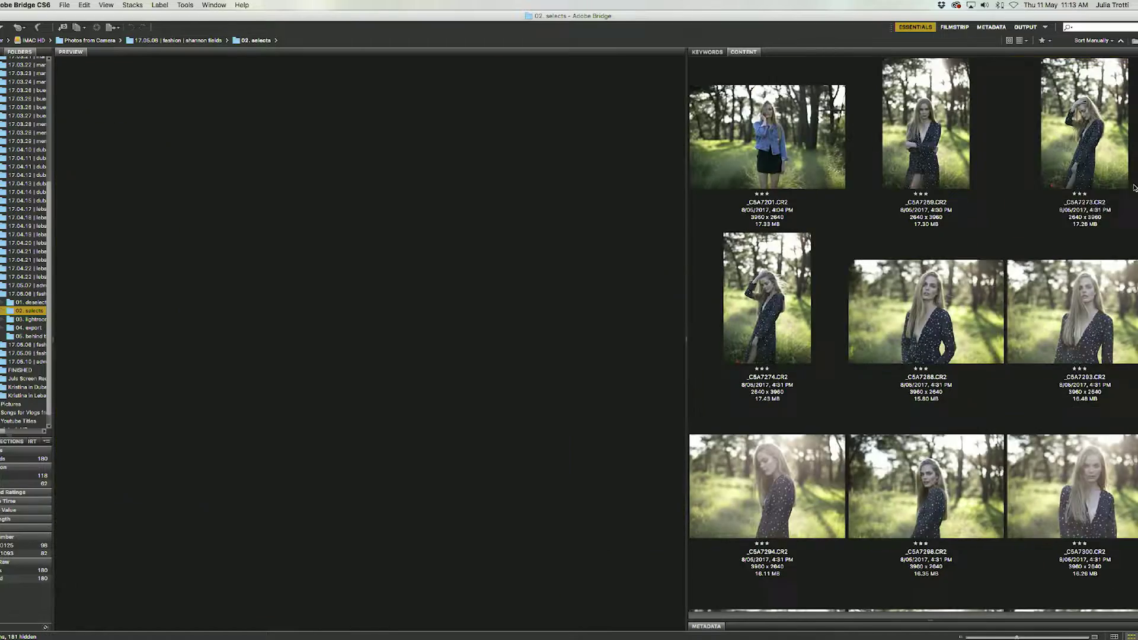
pyautogui.press('super+Delete')
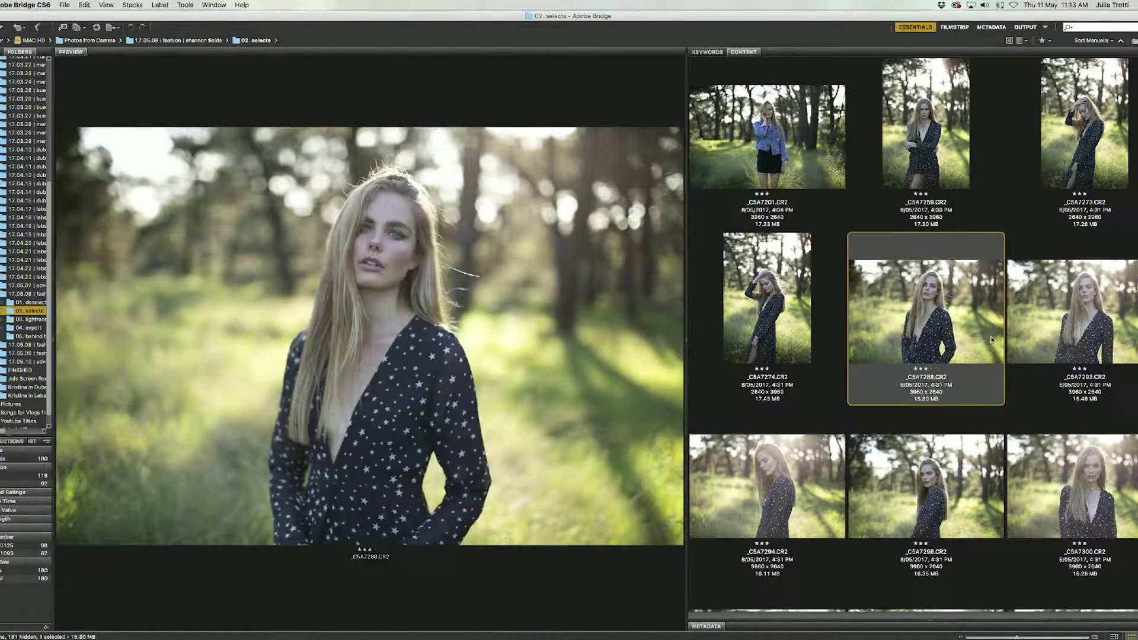
# Review the star-dress shots and promote _C5A7451 to four stars
pyautogui.scroll(-3, 899, 337)
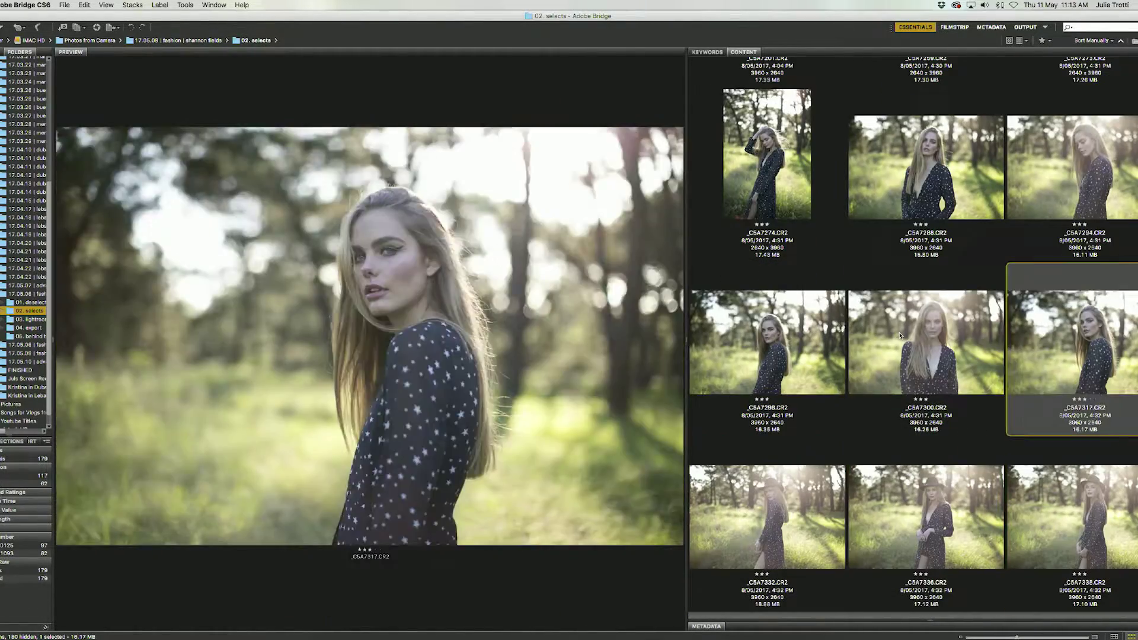
pyautogui.press('Right')
pyautogui.press('Right')
pyautogui.press('Right')
pyautogui.press('Right')
pyautogui.press('Right')
pyautogui.press('Right')
pyautogui.press('Right')
pyautogui.press('Right')
pyautogui.press('Right')
pyautogui.press('Right')
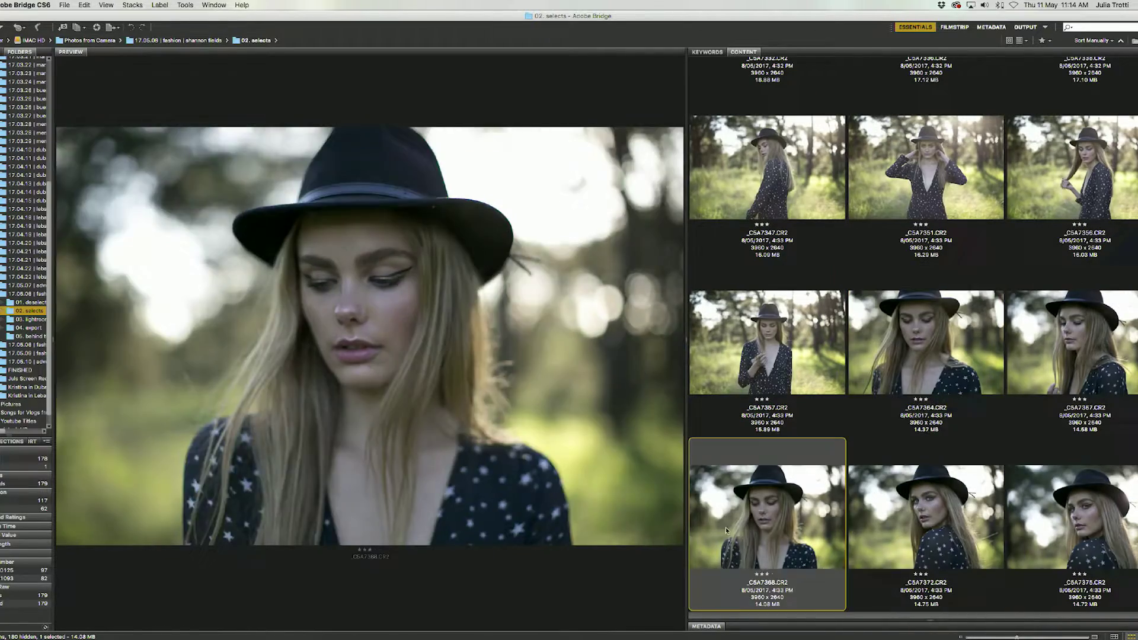
pyautogui.press('Right')
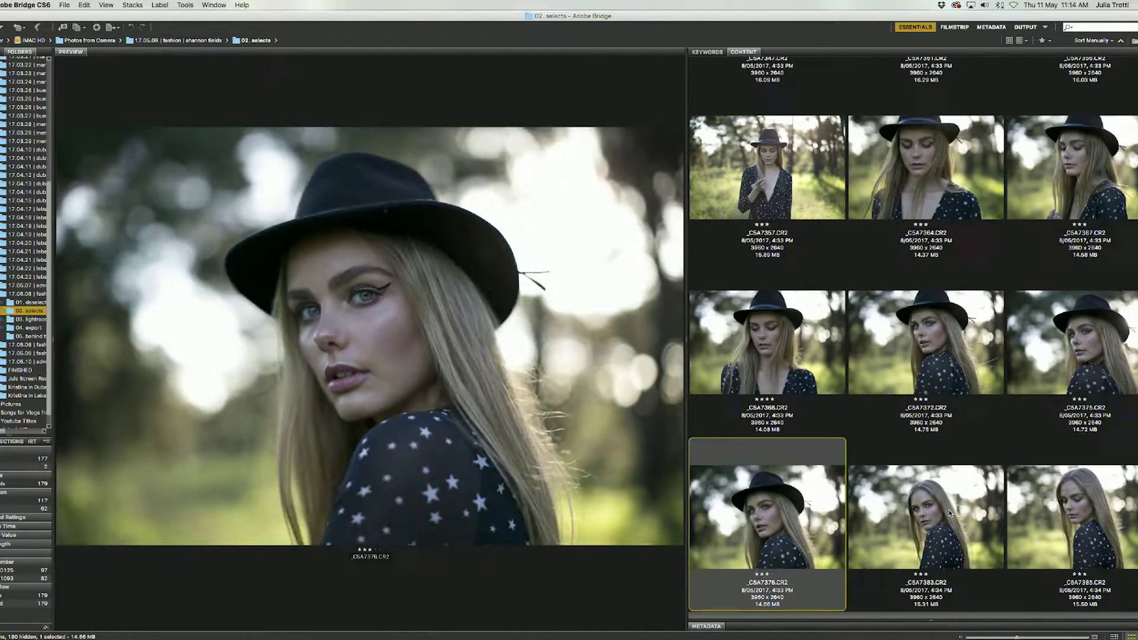
pyautogui.press('Right')
pyautogui.press('Right')
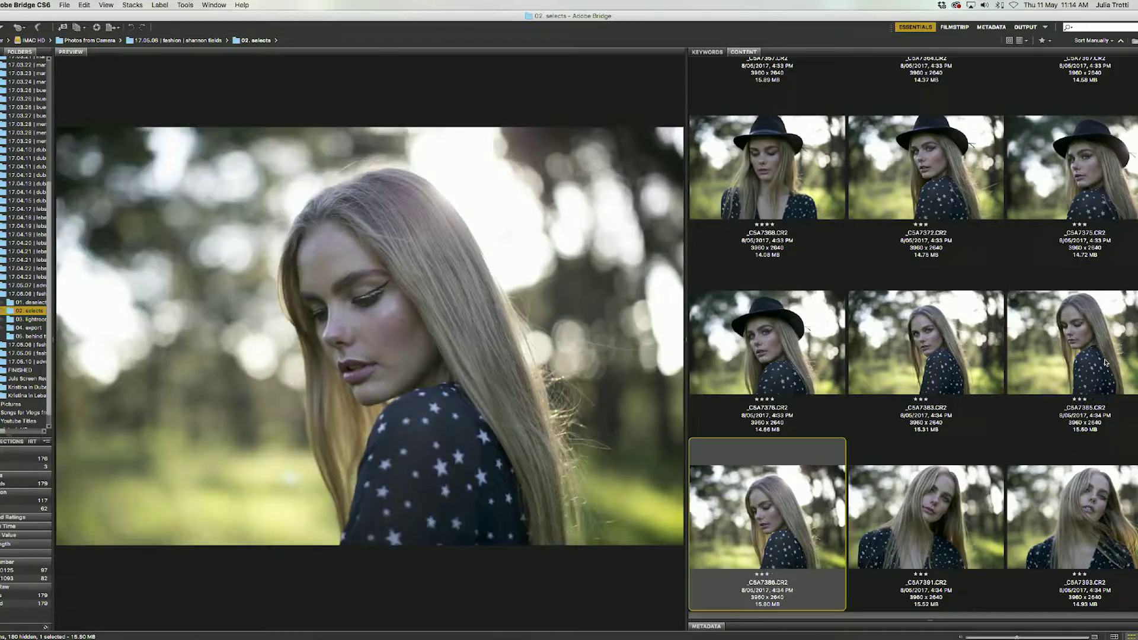
pyautogui.press('Right')
pyautogui.press('Right')
pyautogui.press('Right')
pyautogui.press('Right')
pyautogui.press('Right')
pyautogui.press('Right')
pyautogui.press('Right')
pyautogui.press('Right')
pyautogui.press('Right')
pyautogui.press('Right')
pyautogui.press('Right')
pyautogui.press('Right')
pyautogui.press('Right')
pyautogui.press('Right')
pyautogui.press('Right')
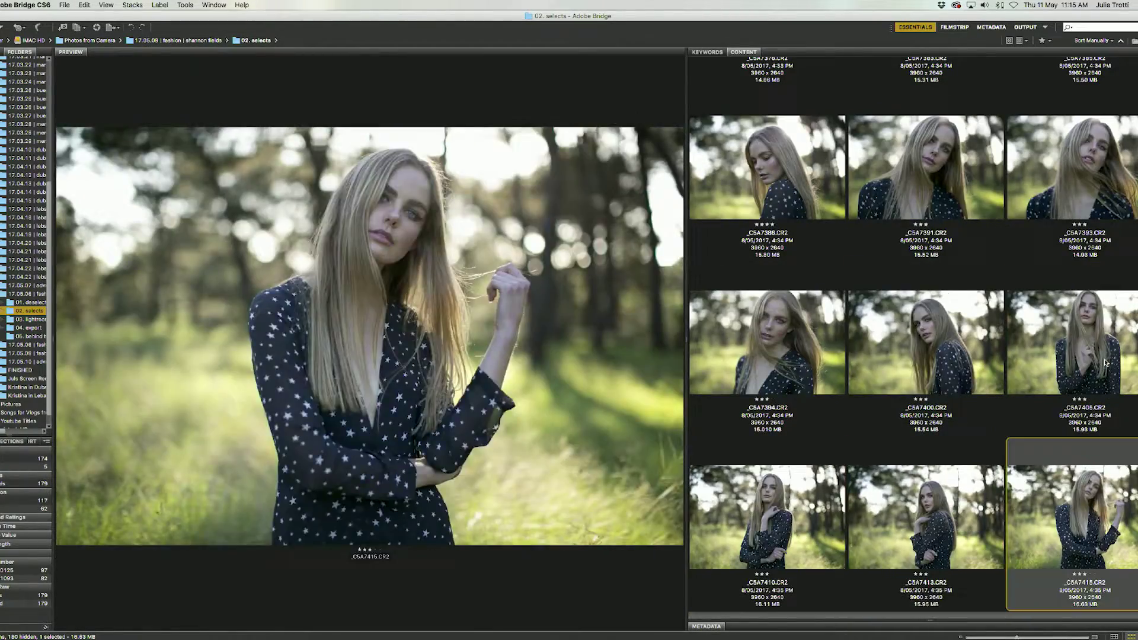
pyautogui.press('super+4')
pyautogui.press('Right')
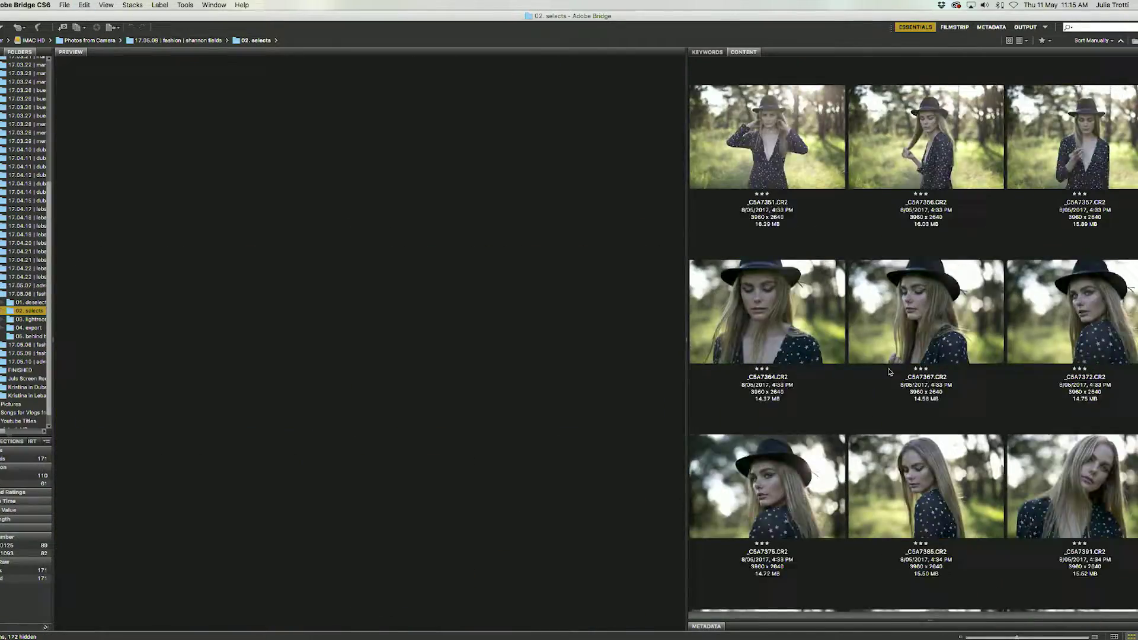
# Promote _C5A7410, _C5A7413 and _C5A7533 to four stars, dropping _C5A7547 back to three
pyautogui.press('Right')
pyautogui.press('Right')
pyautogui.press('super+4')
pyautogui.press('Right')
pyautogui.press('super+4')
pyautogui.press('Right')
pyautogui.press('Right')
pyautogui.press('Right')
pyautogui.press('Right')
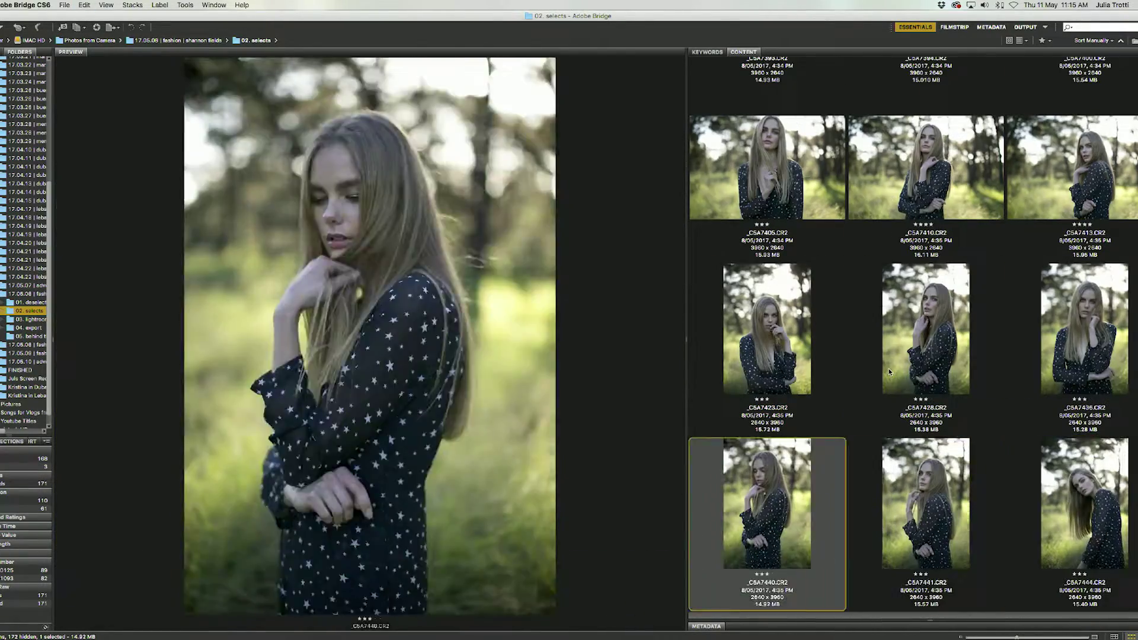
pyautogui.press('Right')
pyautogui.press('Right')
pyautogui.press('Right')
pyautogui.press('Right')
pyautogui.press('Right')
pyautogui.press('Right')
pyautogui.press('Right')
pyautogui.press('Right')
pyautogui.press('Right')
pyautogui.press('Right')
pyautogui.press('Right')
pyautogui.press('Left')
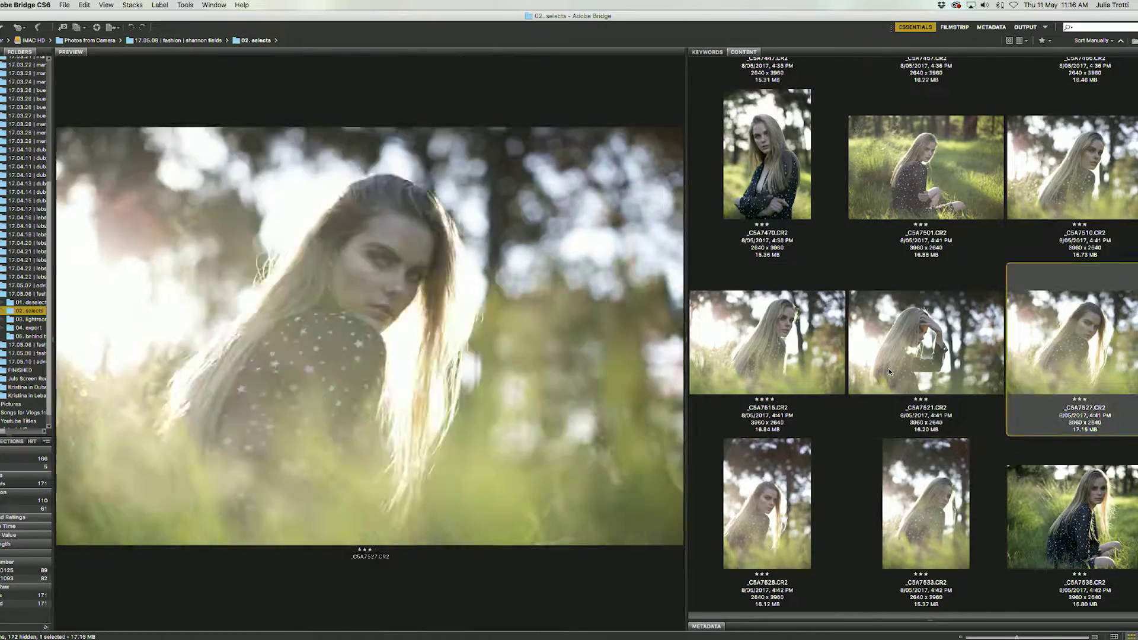
pyautogui.press('Right')
pyautogui.press('Right')
pyautogui.press('super+4')
pyautogui.press('Right')
pyautogui.press('Right')
pyautogui.press('super+3')
pyautogui.press('Right')
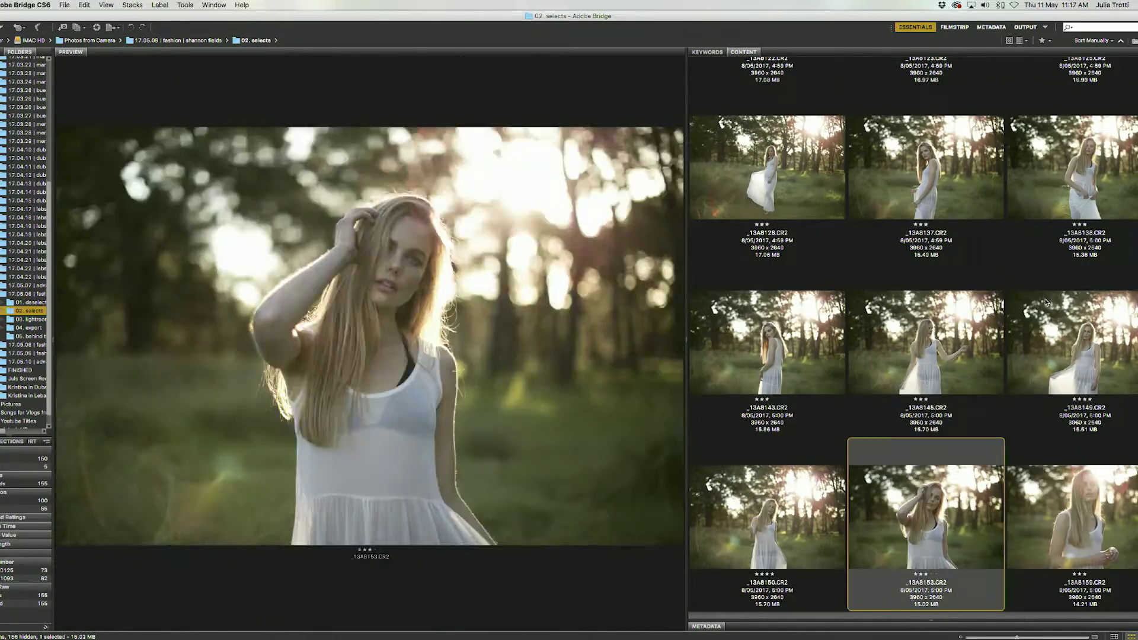
# Give the favourite white-dress shots and _13A8182 four stars, then adjust the rating filter
pyautogui.press('Up')
pyautogui.press('Up')
pyautogui.press('super+4')
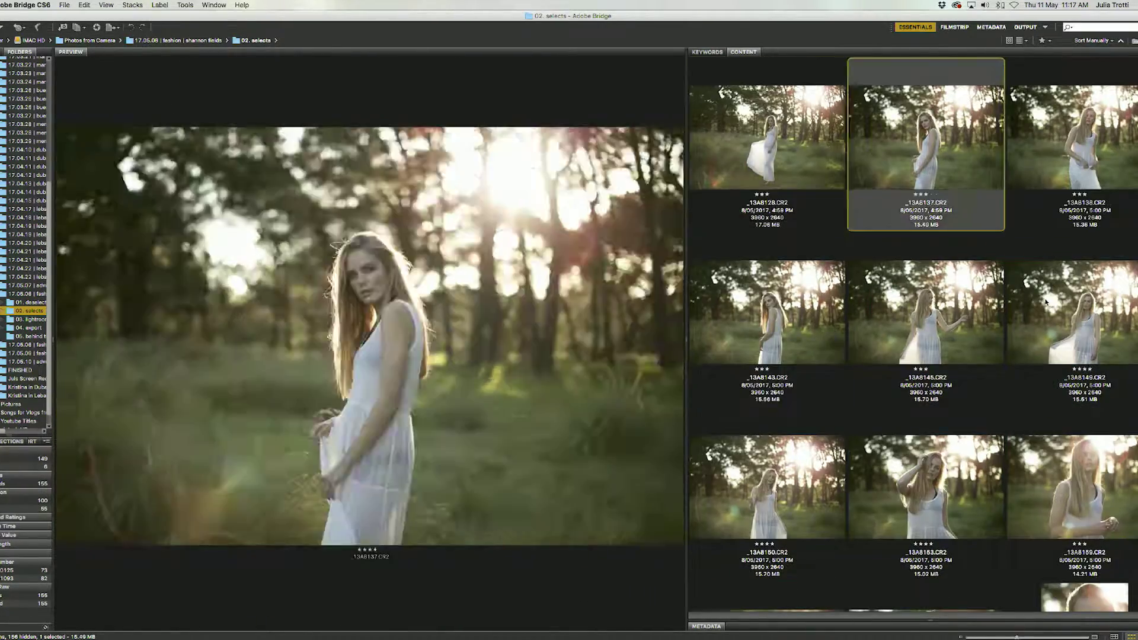
pyautogui.press('Up')
pyautogui.press('super+4')
pyautogui.press('Up')
pyautogui.press('Right')
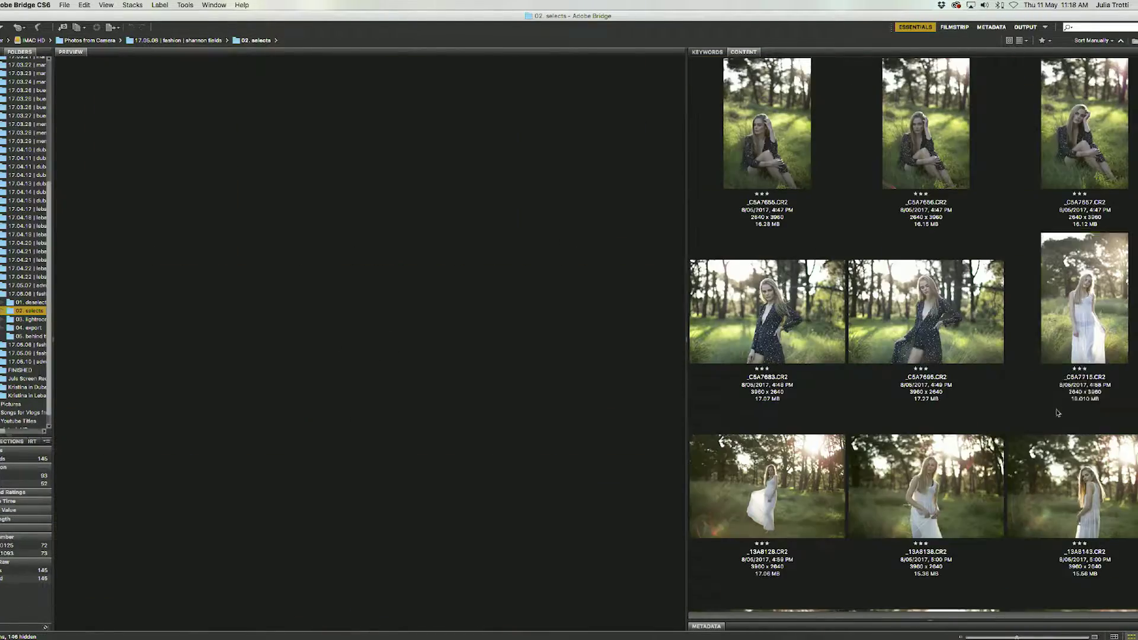
pyautogui.press('Left')
pyautogui.press('super+4')
pyautogui.press('Right')
pyautogui.press('Right')
pyautogui.press('Right')
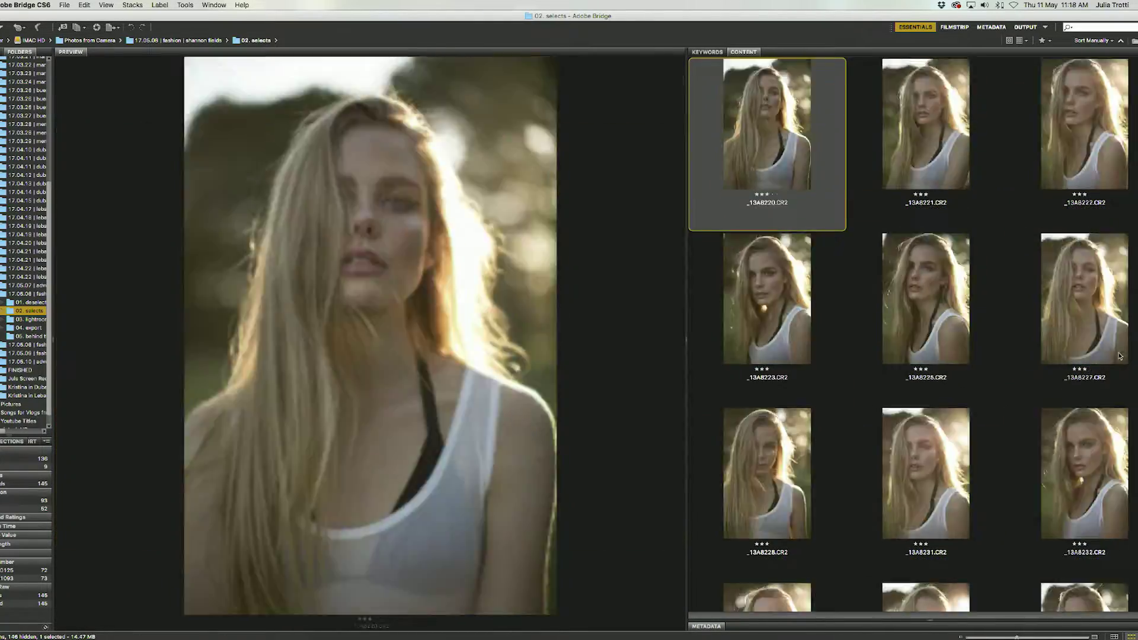
pyautogui.scroll(3, 1119, 354)
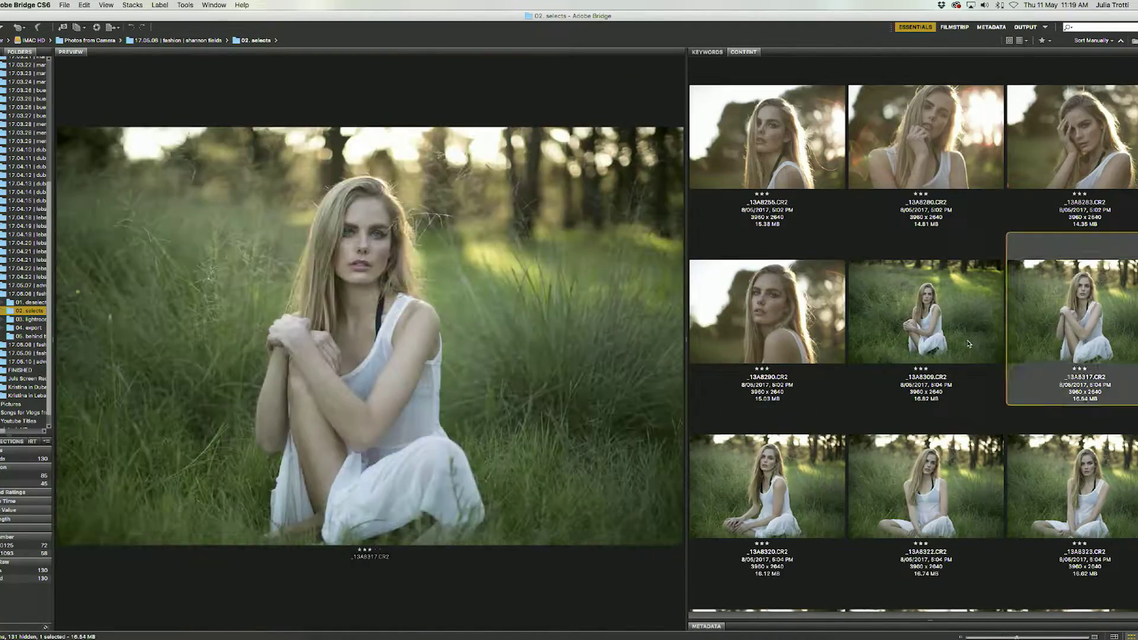
pyautogui.press('Down')
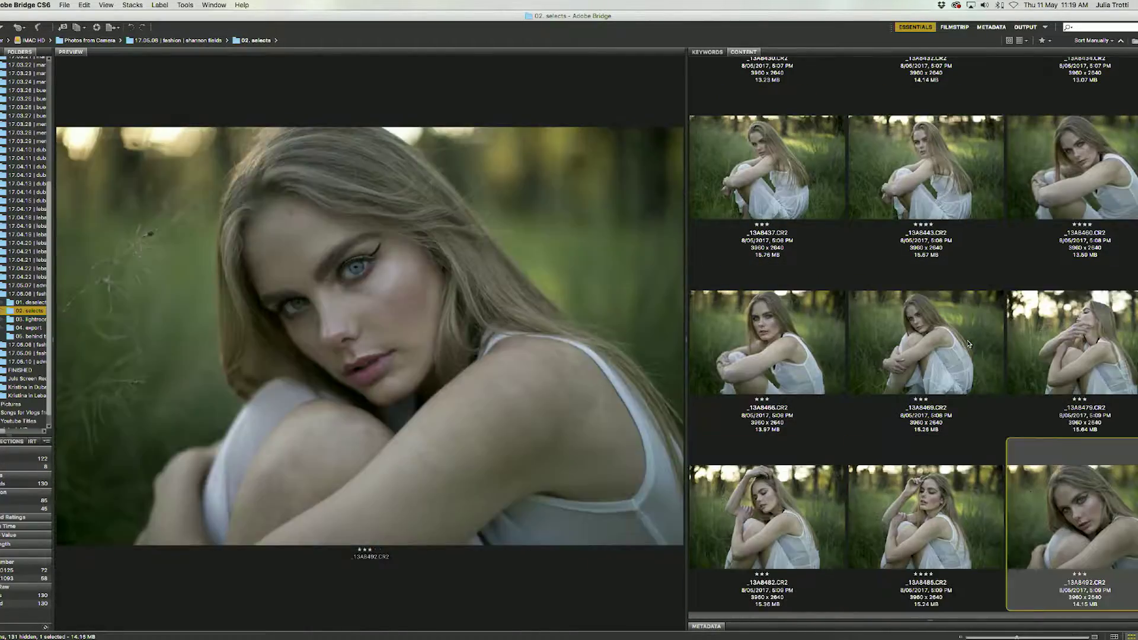
pyautogui.click(7, 467)
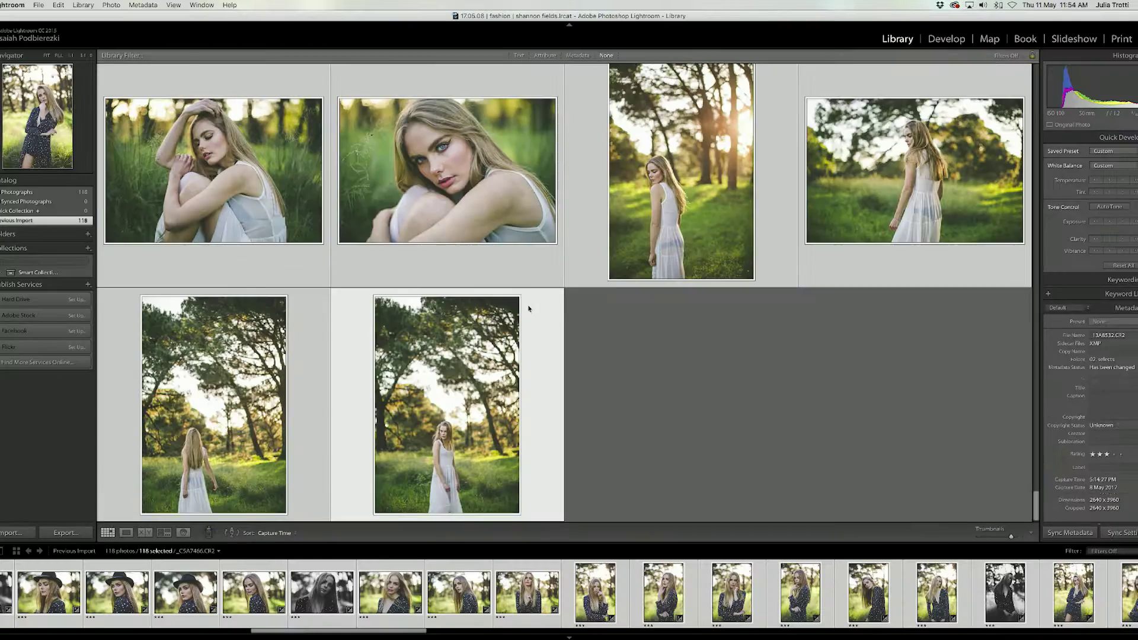
# Look back over the edited shoot and create a new folder inside 04. export
pyautogui.scroll(5, 711, 393)
pyautogui.scroll(5, 1038, 440)
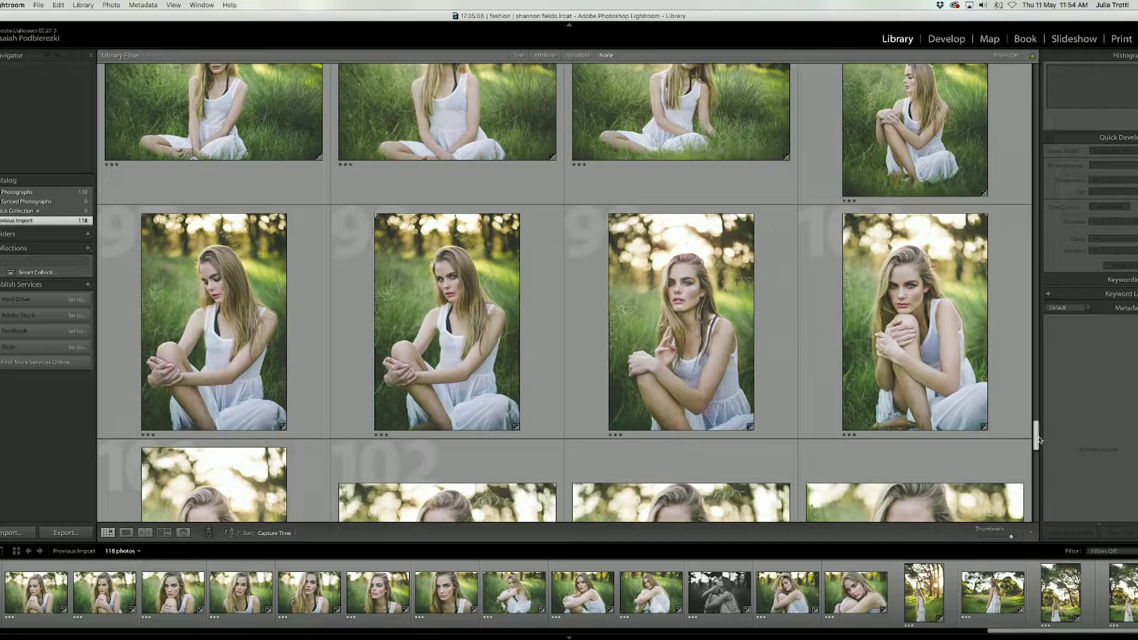
pyautogui.moveTo(1038, 440); pyautogui.dragTo(1034, 177)
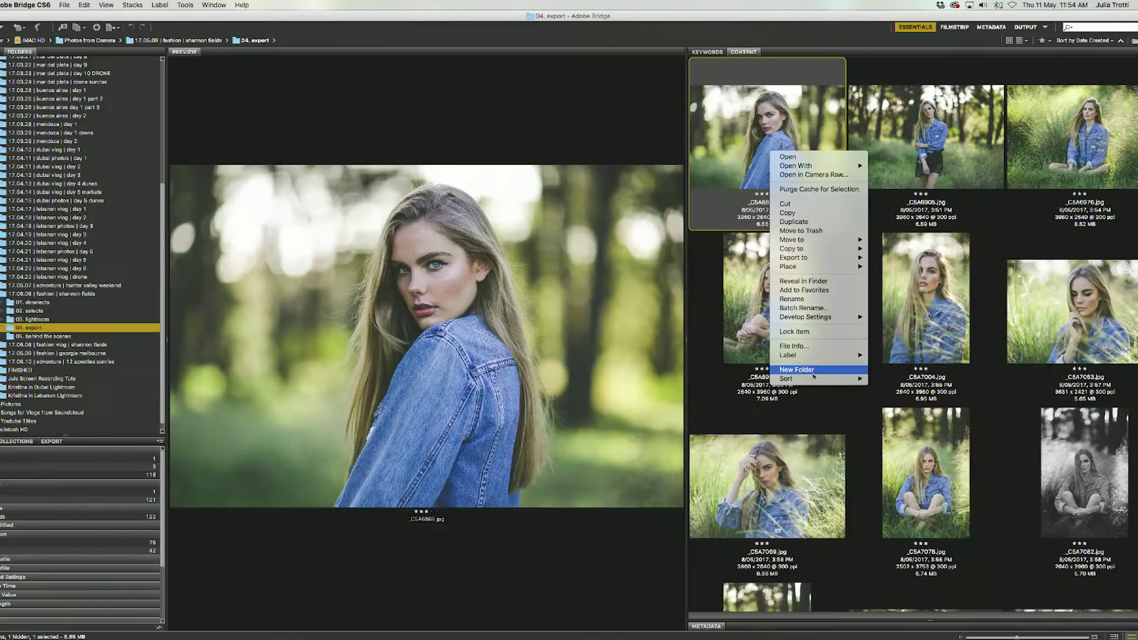
pyautogui.click(813, 372)
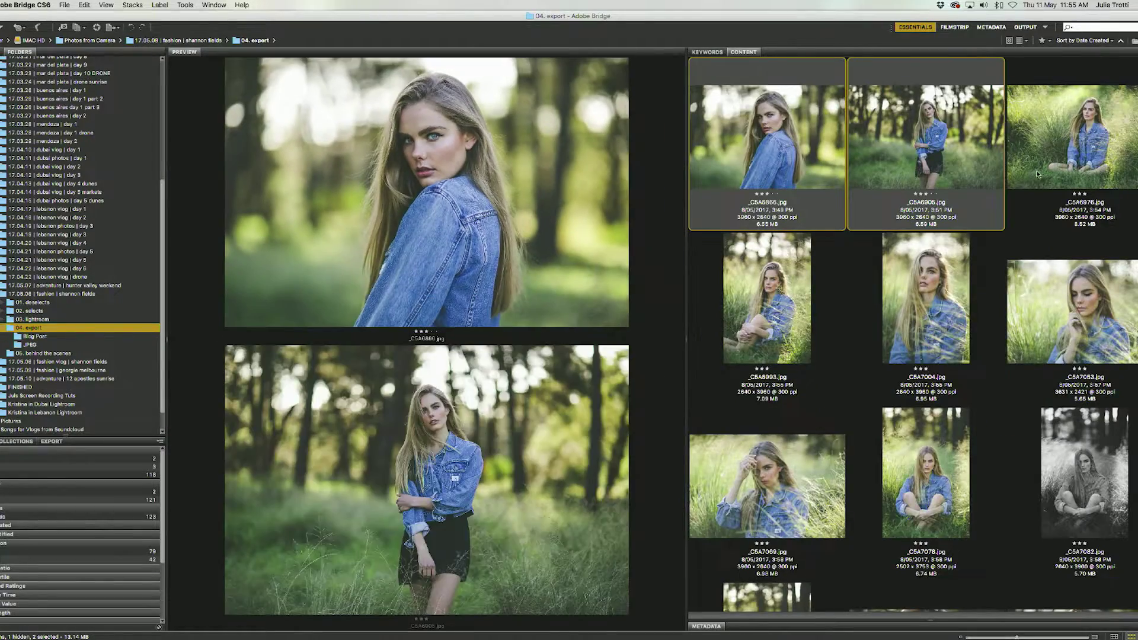
# Move the first keepers, including _C5A7086 and _C5A7181, into the Blog Post folder
pyautogui.moveTo(1037, 173); pyautogui.dragTo(830, 593)
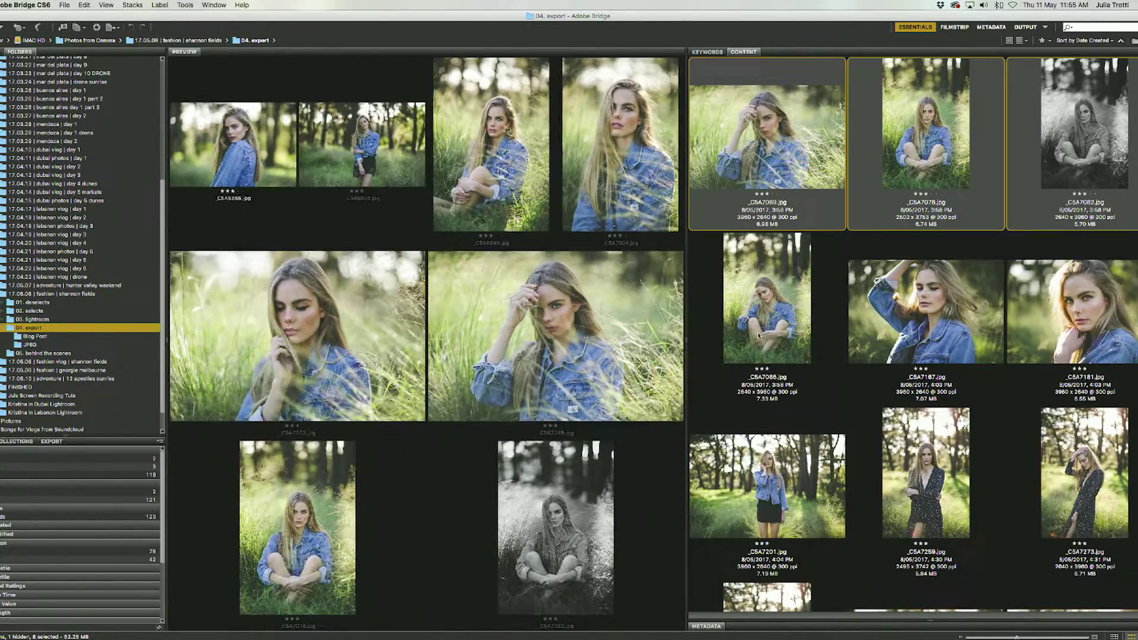
pyautogui.keyDown('super'); pyautogui.click(758, 335); pyautogui.keyUp('super')
pyautogui.scroll(4, 918, 378)
pyautogui.scroll(-3, 888, 325)
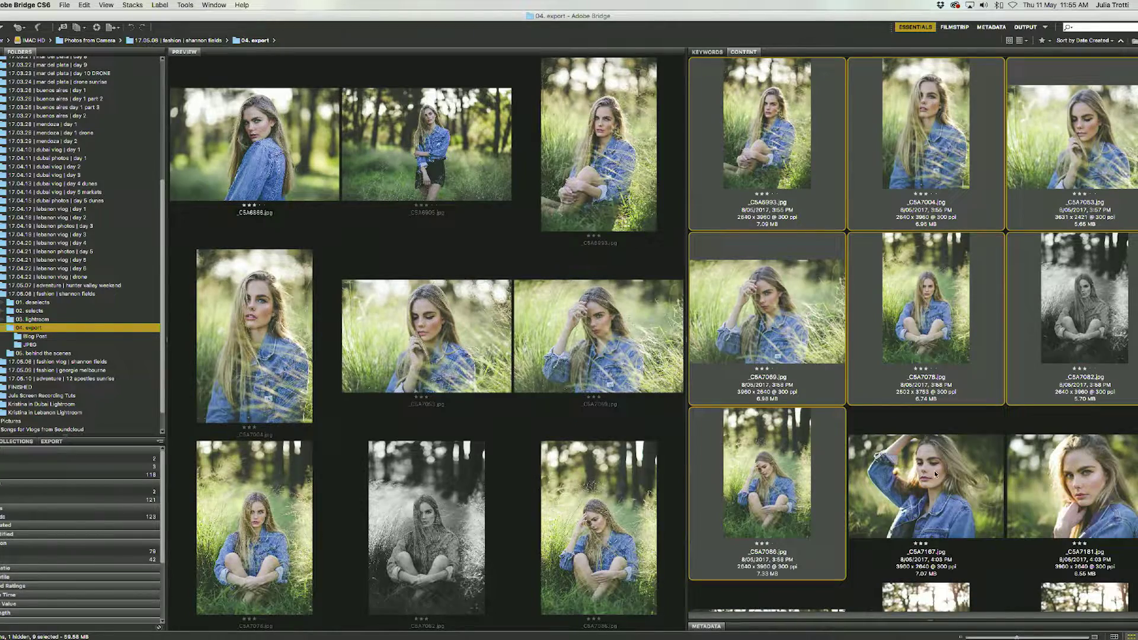
pyautogui.keyDown('super'); pyautogui.click(885, 437); pyautogui.keyUp('super')
pyautogui.scroll(-3, 885, 437)
pyautogui.scroll(5, 851, 493)
pyautogui.click(768, 138)
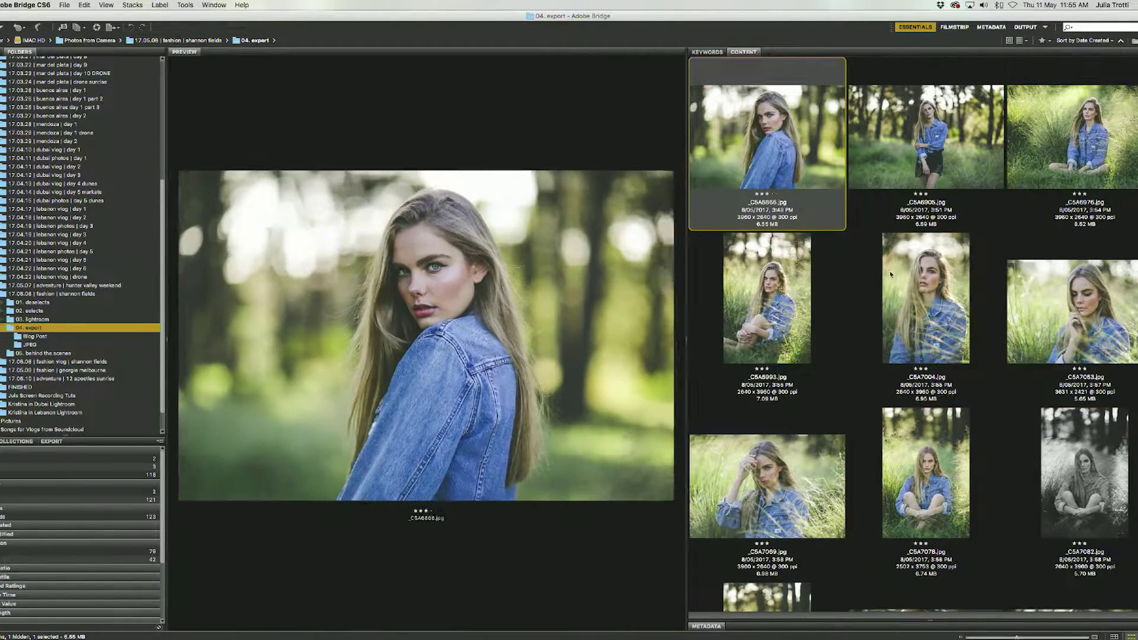
pyautogui.scroll(-6, 934, 321)
pyautogui.scroll(2, 1044, 312)
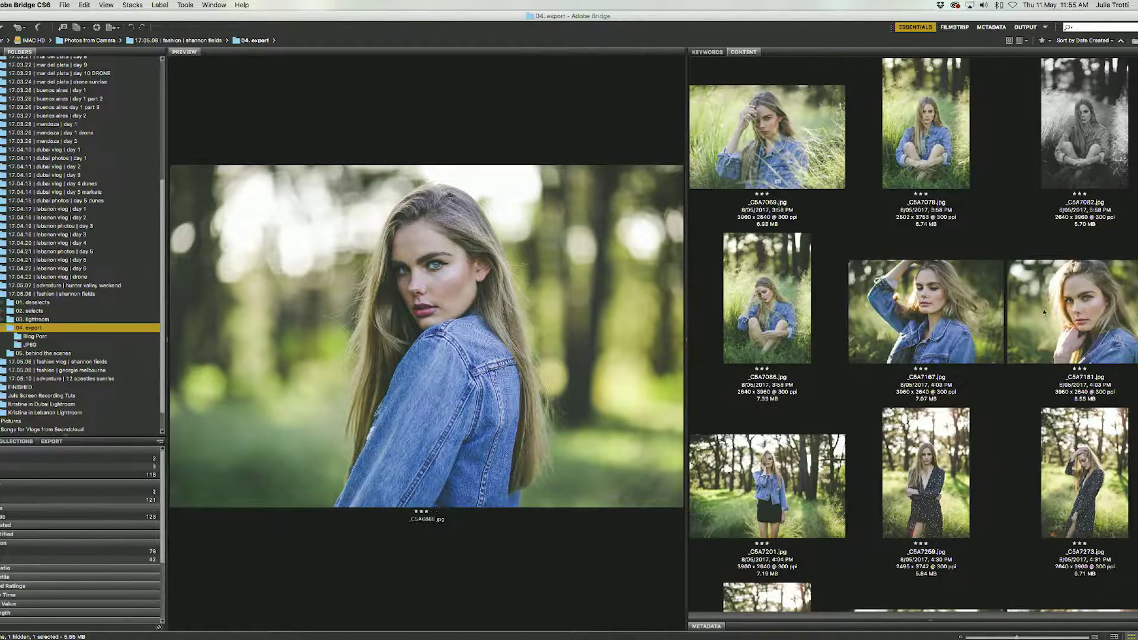
pyautogui.press('super+z')
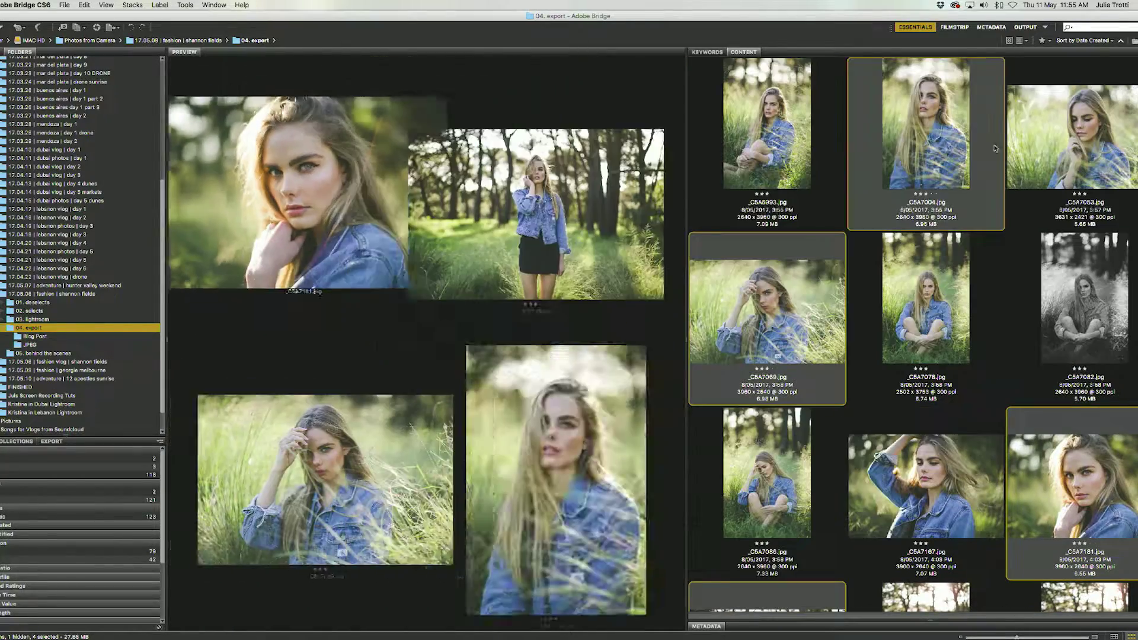
pyautogui.moveTo(1056, 307); pyautogui.dragTo(35, 336)
# Move _C5A7259 and the two photos after it into Blog Post
pyautogui.scroll(-3, 909, 363)
pyautogui.click(948, 309)
pyautogui.press('Right')
pyautogui.press('Right')
pyautogui.press('Right')
pyautogui.press('Right')
pyautogui.press('Right')
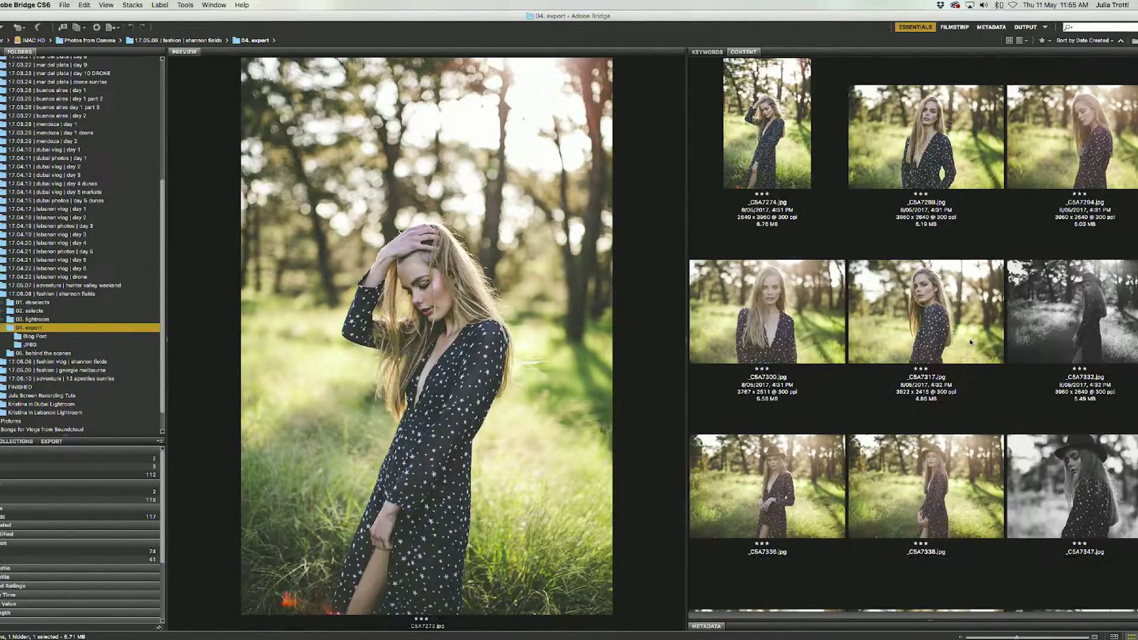
pyautogui.scroll(3, 970, 314)
pyautogui.hotkey('shift', 'Right')
pyautogui.hotkey('shift', 'Right')
pyautogui.moveTo(768, 486); pyautogui.dragTo(32, 302)
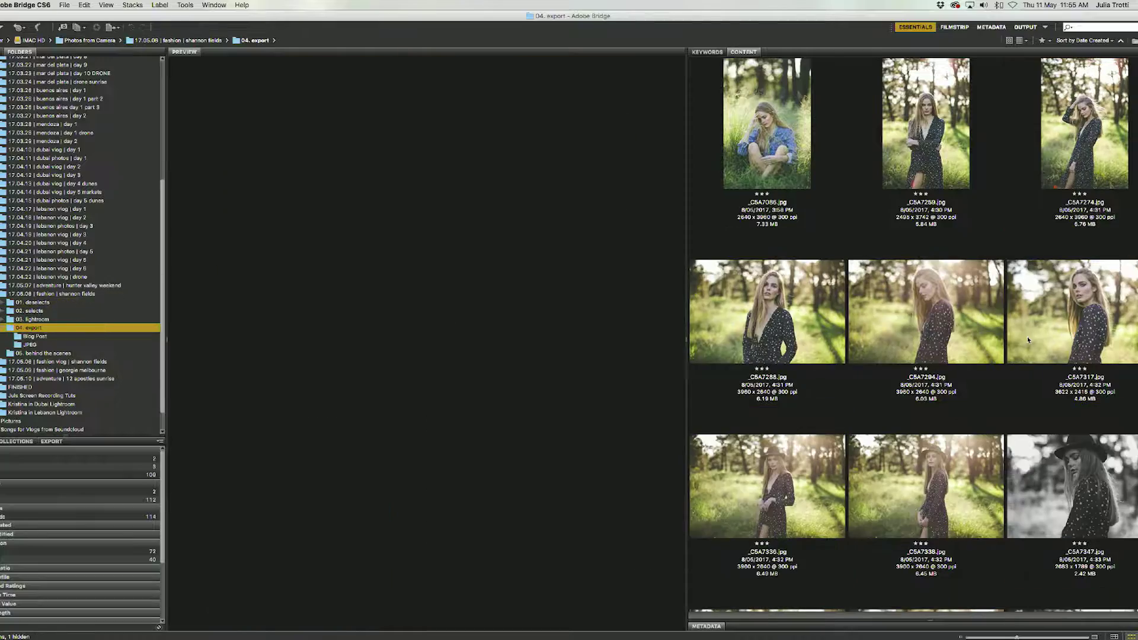
# Move 14 keepers from _C5A7347 through _C5A7440 into Blog Post
pyautogui.click(767, 474)
pyautogui.press('Right')
pyautogui.press('Right')
pyautogui.keyDown('super'); pyautogui.click(926, 311); pyautogui.keyUp('super')
pyautogui.scroll(-4, 947, 414)
pyautogui.keyDown('super'); pyautogui.click(767, 311); pyautogui.keyUp('super')
pyautogui.keyDown('super'); pyautogui.click(1085, 311); pyautogui.keyUp('super')
pyautogui.keyDown('super'); pyautogui.click(767, 486); pyautogui.keyUp('super')
pyautogui.keyDown('super'); pyautogui.click(926, 486); pyautogui.keyUp('super')
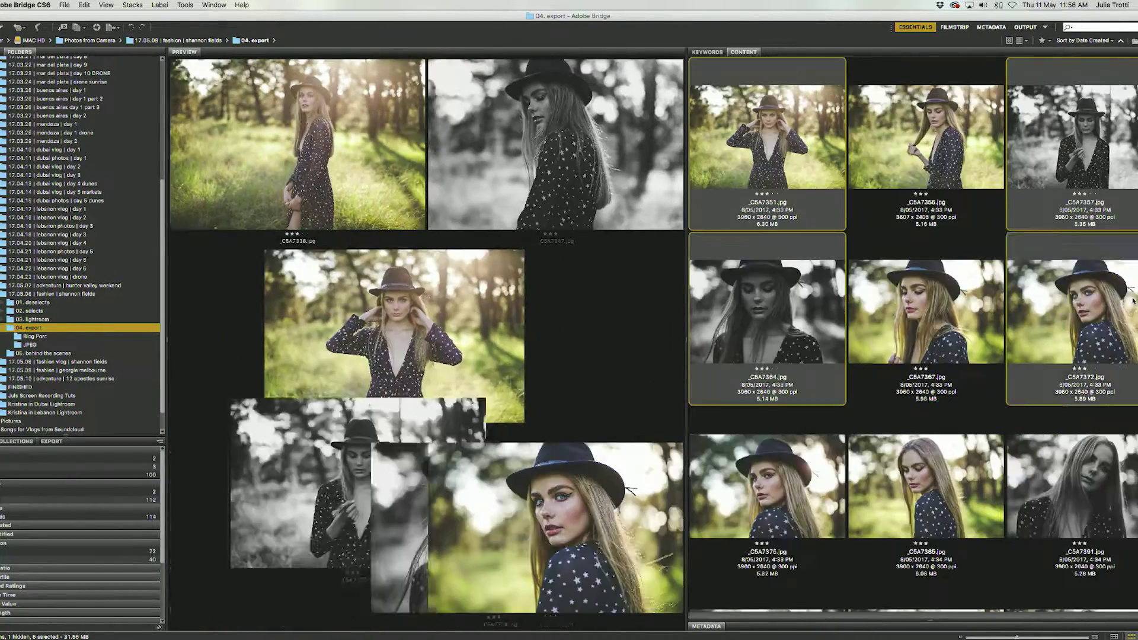
pyautogui.keyDown('super'); pyautogui.click(926, 137); pyautogui.keyUp('super')
pyautogui.keyDown('super'); pyautogui.click(768, 311); pyautogui.keyUp('super')
pyautogui.keyDown('super'); pyautogui.click(964, 457); pyautogui.keyUp('super')
pyautogui.keyDown('super'); pyautogui.click(767, 474); pyautogui.keyUp('super')
pyautogui.scroll(-2, 913, 415)
pyautogui.keyDown('super'); pyautogui.click(768, 296); pyautogui.keyUp('super')
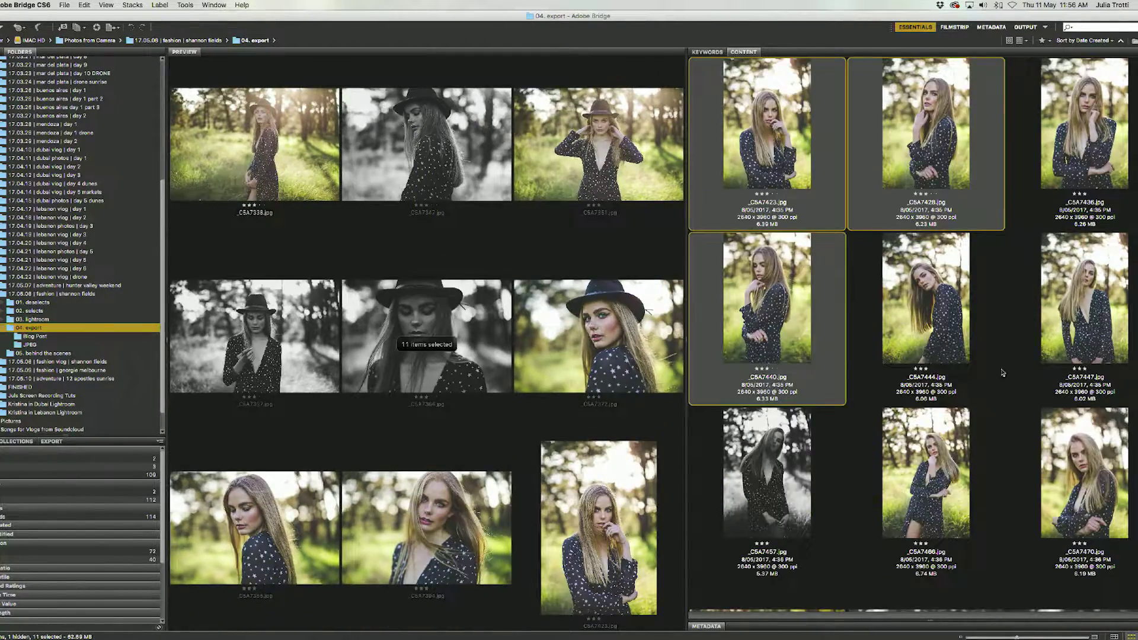
pyautogui.moveTo(925, 474); pyautogui.dragTo(33, 303)
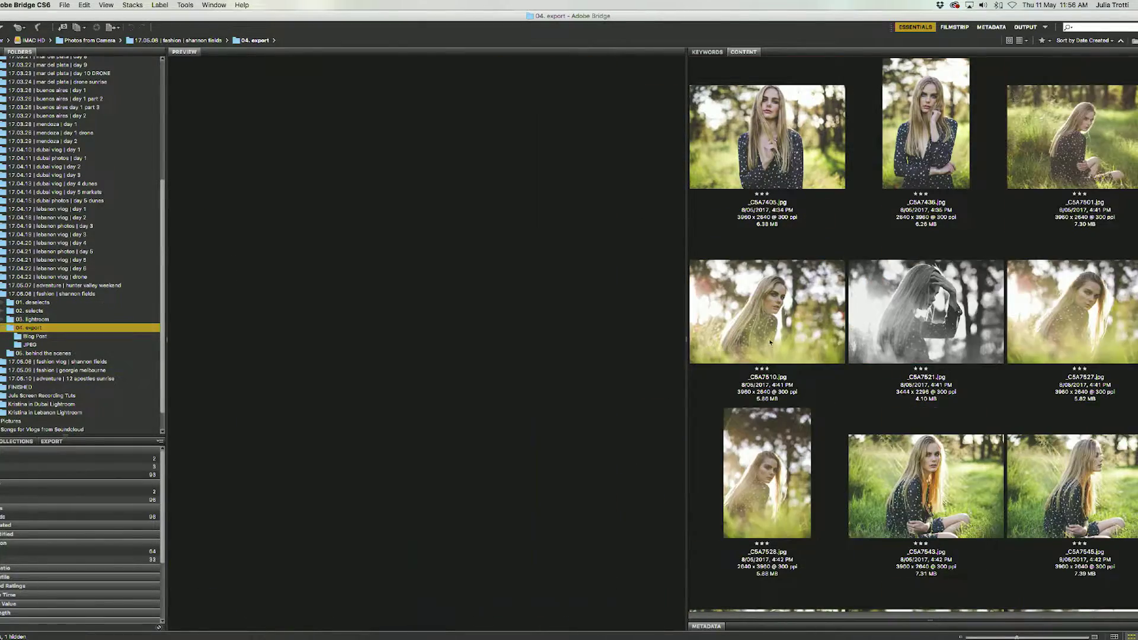
# Delete the nine rejected photos that follow
pyautogui.click(767, 311)
pyautogui.keyDown('super'); pyautogui.click(1084, 137); pyautogui.keyUp('super')
pyautogui.keyDown('super'); pyautogui.click(925, 311); pyautogui.keyUp('super')
pyautogui.scroll(-3, 926, 355)
pyautogui.keyDown('super'); pyautogui.click(768, 312); pyautogui.keyUp('super')
pyautogui.keyDown('super'); pyautogui.click(926, 312); pyautogui.keyUp('super')
pyautogui.keyDown('super'); pyautogui.click(767, 311); pyautogui.keyUp('super')
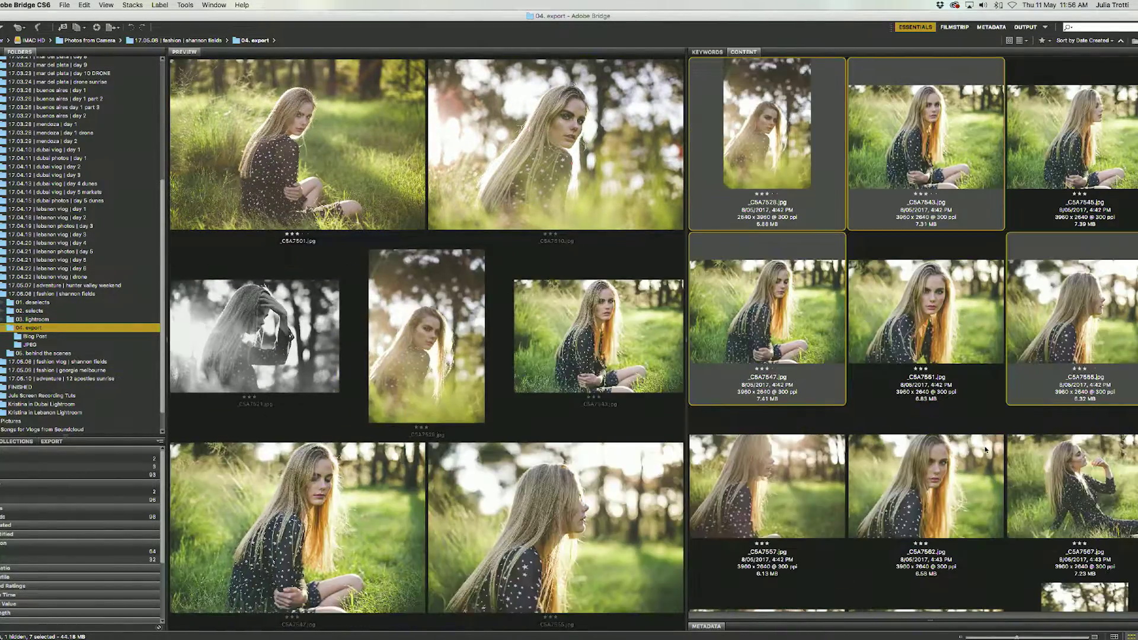
pyautogui.keyDown('super'); pyautogui.click(926, 311); pyautogui.keyUp('super')
pyautogui.press('super+BackSpace')
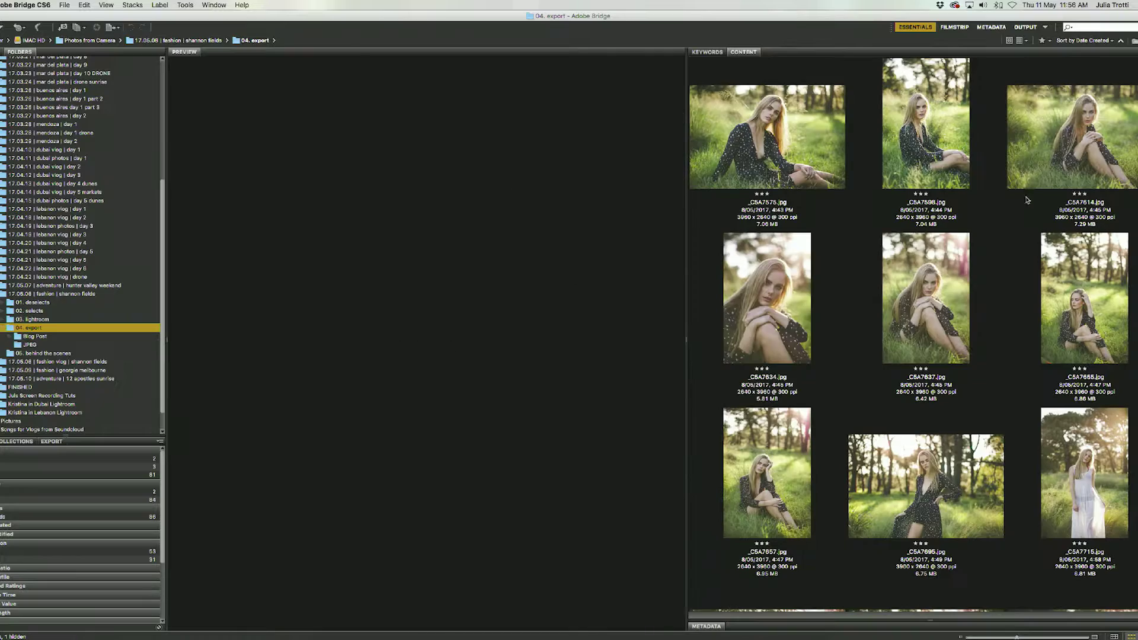
# Remove _C5A7634, _C5A7637, _C5A7695, _C5A7715, _13A8138 and three more photos from the folder
pyautogui.click(768, 297)
pyautogui.keyDown('super'); pyautogui.click(951, 321); pyautogui.keyUp('super')
pyautogui.scroll(-3, 951, 321)
pyautogui.keyDown('super'); pyautogui.click(926, 137); pyautogui.keyUp('super')
pyautogui.keyDown('super'); pyautogui.click(1085, 137); pyautogui.keyUp('super')
pyautogui.keyDown('super'); pyautogui.click(942, 332); pyautogui.keyUp('super')
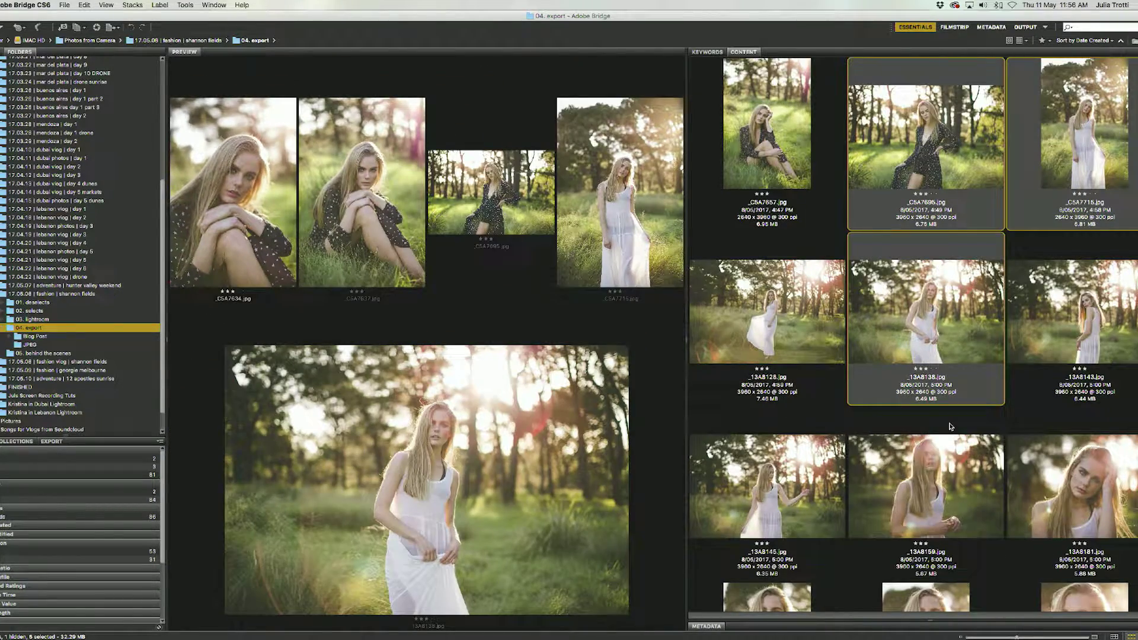
pyautogui.keyDown('super'); pyautogui.click(1085, 311); pyautogui.keyUp('super')
pyautogui.keyDown('super'); pyautogui.click(768, 486); pyautogui.keyUp('super')
pyautogui.keyDown('super'); pyautogui.click(926, 486); pyautogui.keyUp('super')
pyautogui.press('super+BackSpace')
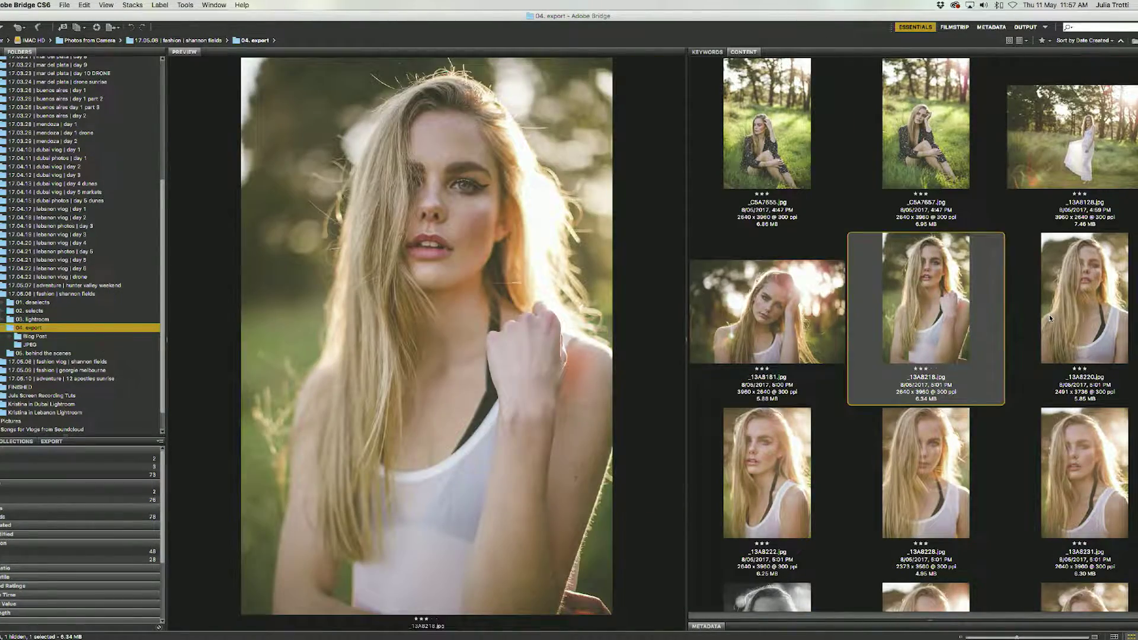
# Compare _13A8220 and _13A8231, then delete rejects _13A8222 and _13A8228
pyautogui.click(1049, 314)
pyautogui.click(1062, 482)
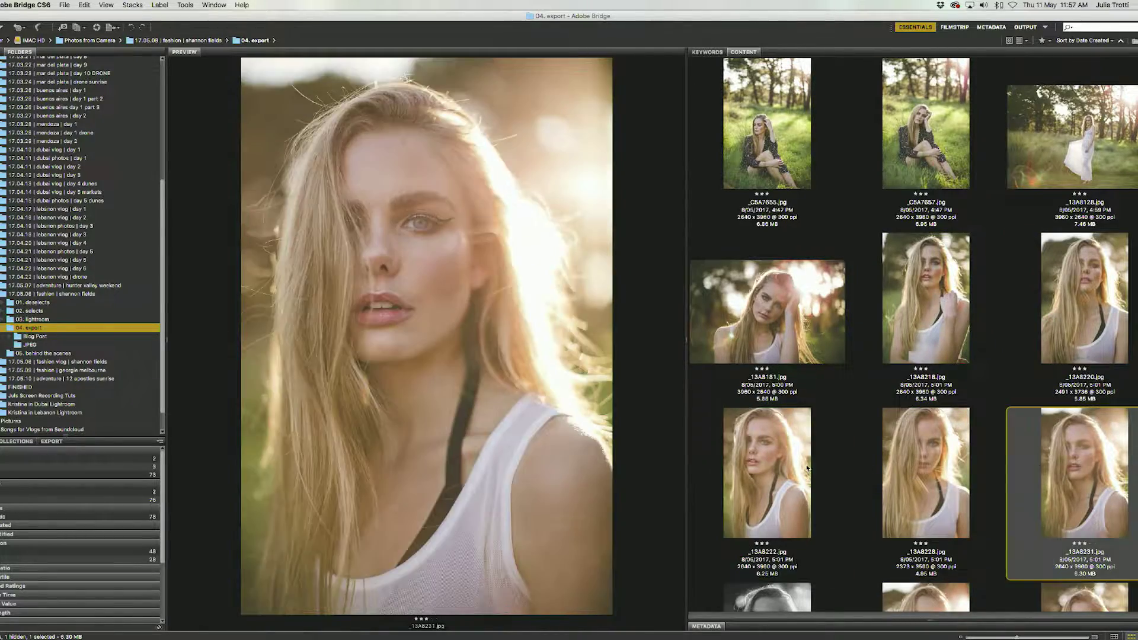
pyautogui.click(767, 474)
pyautogui.keyDown('shift'); pyautogui.click(917, 464); pyautogui.keyUp('shift')
pyautogui.press('super+BackSpace')
# Delete six more rejected photos
pyautogui.click(926, 296)
pyautogui.click(917, 464)
pyautogui.scroll(-3, 917, 464)
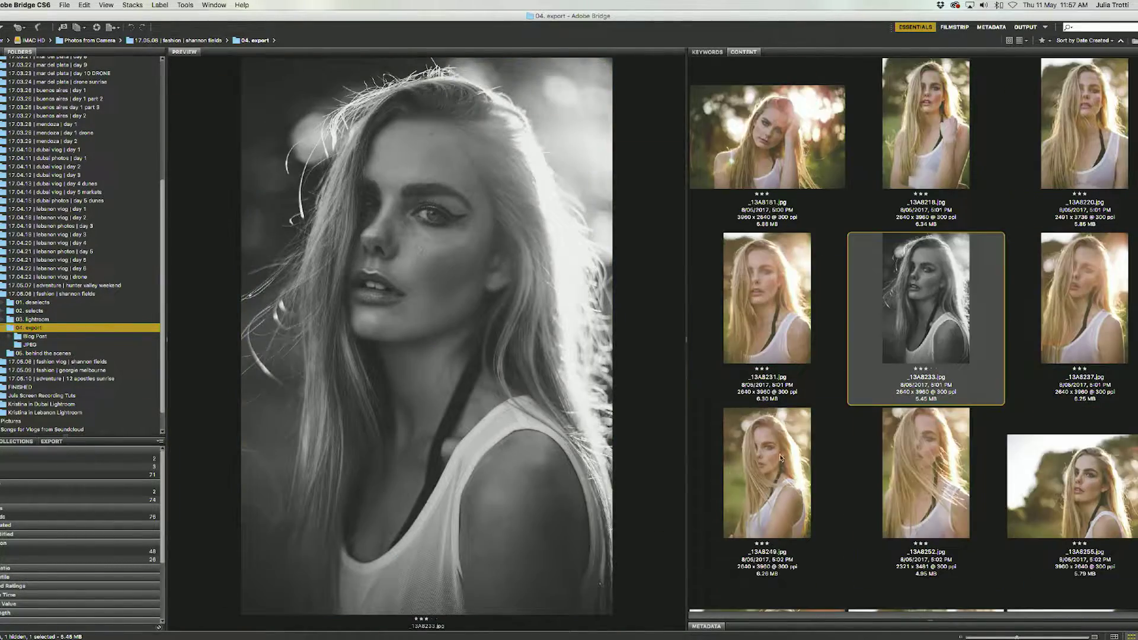
pyautogui.keyDown('super'); pyautogui.click(768, 297); pyautogui.keyUp('super')
pyautogui.keyDown('shift'); pyautogui.keyDown('super'); pyautogui.click(768, 487); pyautogui.keyUp('super'); pyautogui.keyUp('shift')
pyautogui.keyDown('super'); pyautogui.click(917, 491); pyautogui.keyUp('super')
pyautogui.press('super+BackSpace')
# Delete the rejected grass photos, including _13A8372, _13A8375 and _13A8399
pyautogui.click(767, 475)
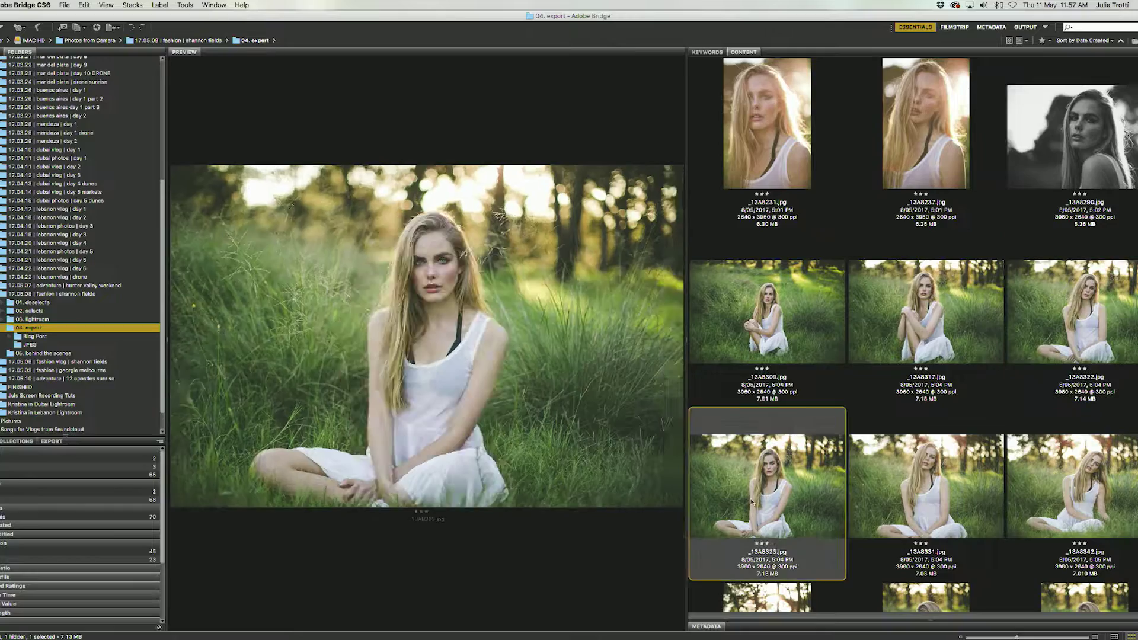
pyautogui.click(977, 489)
pyautogui.scroll(-2, 988, 493)
pyautogui.keyDown('super'); pyautogui.click(940, 421); pyautogui.keyUp('super')
pyautogui.keyDown('super'); pyautogui.click(1084, 474); pyautogui.keyUp('super')
pyautogui.scroll(-2, 928, 415)
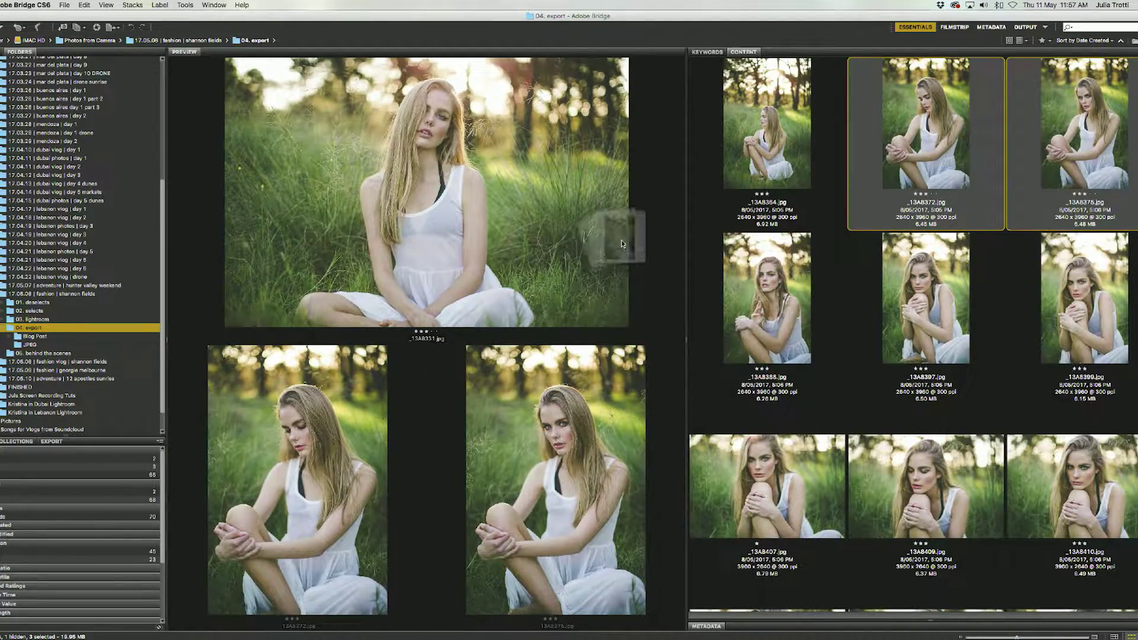
pyautogui.press('super+BackSpace')
pyautogui.click(1121, 159)
pyautogui.press('super+BackSpace')
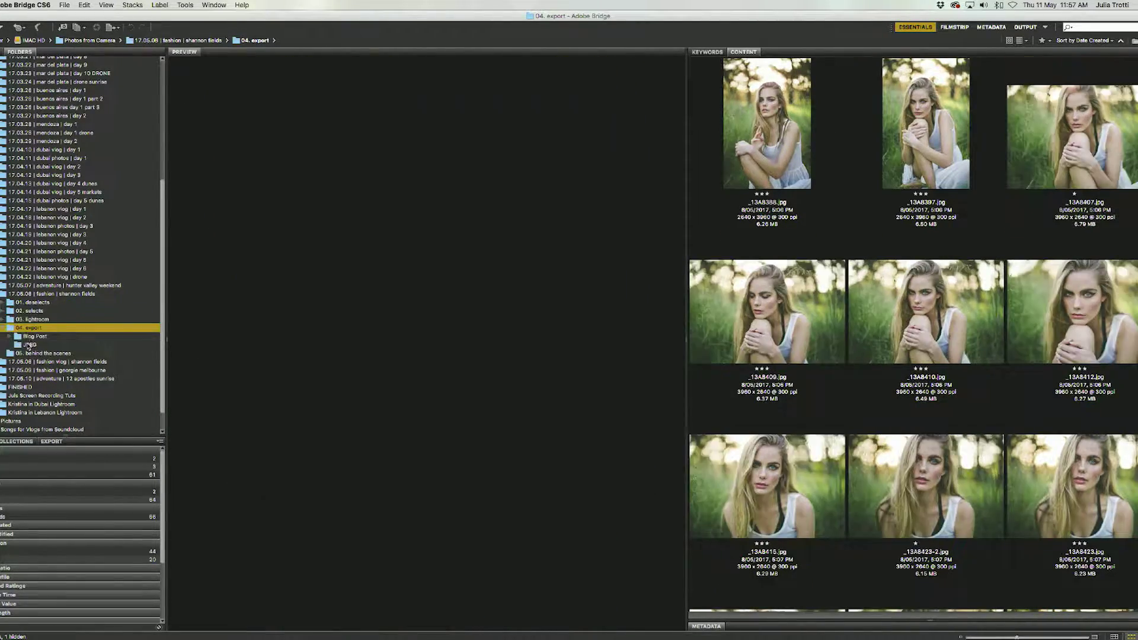
# Select the later photos through _13A8528 and _13A8532
pyautogui.scroll(-3, 931, 314)
pyautogui.click(926, 308)
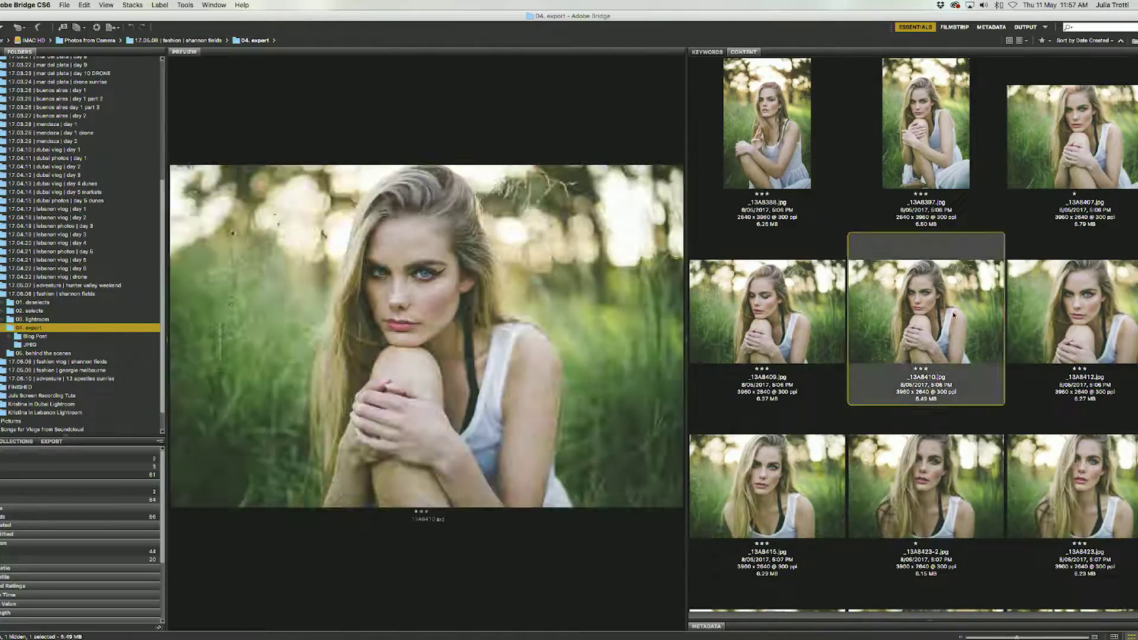
pyautogui.scroll(-2, 926, 308)
pyautogui.keyDown('super'); pyautogui.click(1073, 136); pyautogui.keyUp('super')
pyautogui.keyDown('super'); pyautogui.click(925, 308); pyautogui.keyUp('super')
pyautogui.keyDown('super'); pyautogui.click(1084, 320); pyautogui.keyUp('super')
pyautogui.scroll(-5, 783, 490)
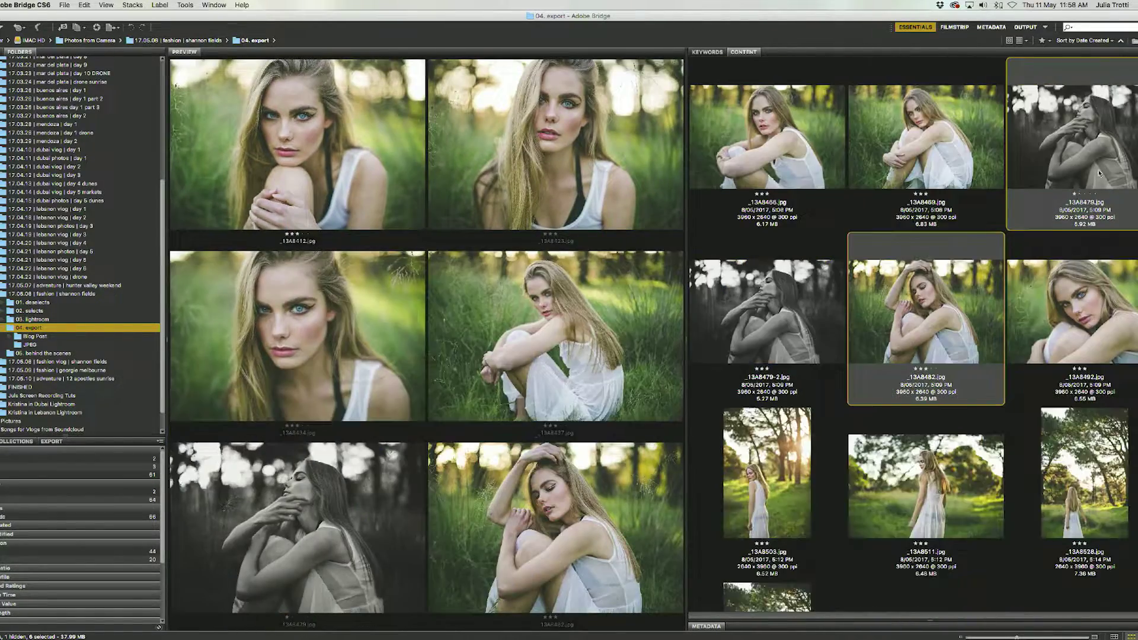
pyautogui.keyDown('super'); pyautogui.click(1072, 332); pyautogui.keyUp('super')
pyautogui.keyDown('super'); pyautogui.click(767, 503); pyautogui.keyUp('super')
# Open Blog Post, review the first photos and remove _C5A7053 from the set
pyautogui.click(35, 336)
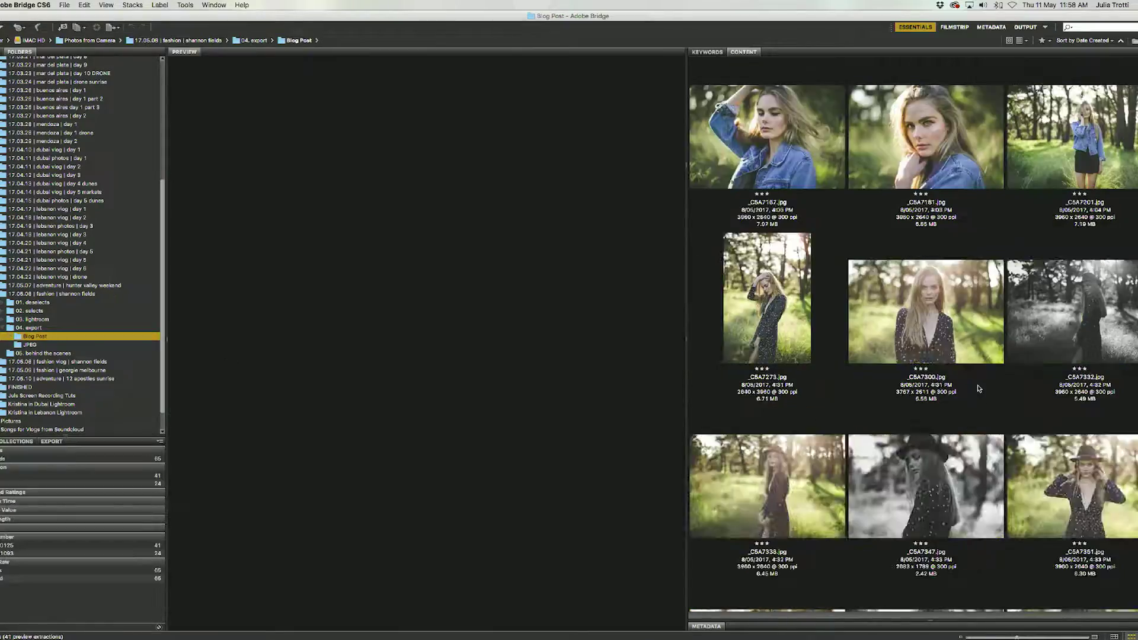
pyautogui.click(767, 136)
pyautogui.click(926, 136)
pyautogui.click(987, 243)
pyautogui.moveTo(767, 311); pyautogui.dragTo(824, 170)
pyautogui.press('super+BackSpace')
# Review _C5A7167 and _C5A7273, trying a move of _C5A7332 and then undoing it
pyautogui.click(926, 311)
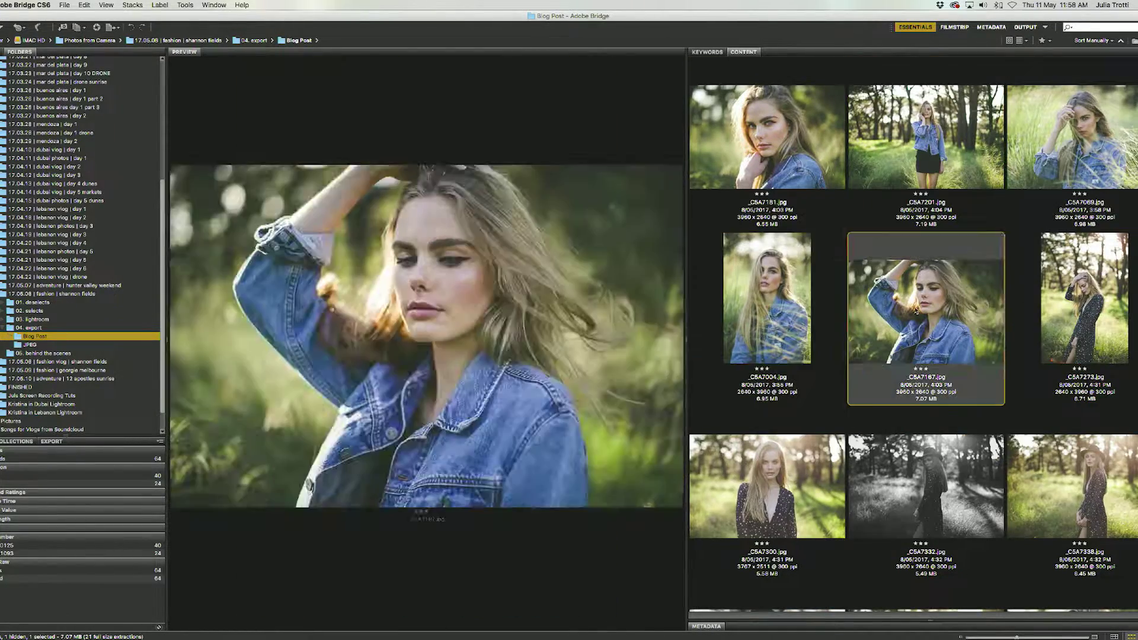
pyautogui.scroll(-1, 925, 311)
pyautogui.click(1085, 137)
pyautogui.moveTo(926, 311); pyautogui.dragTo(1006, 219)
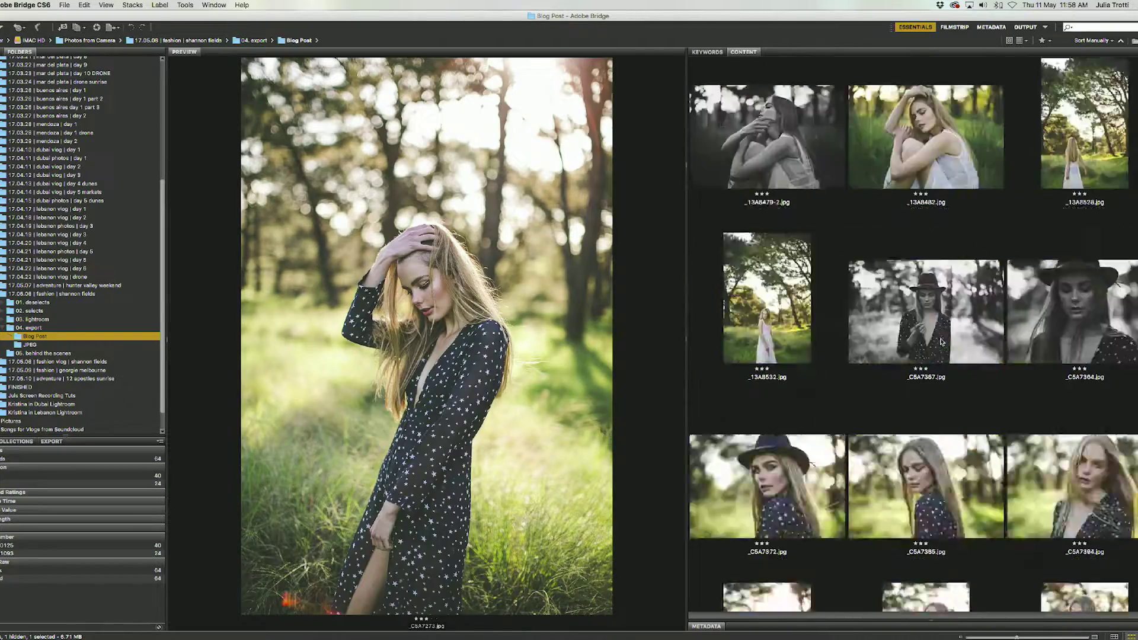
pyautogui.press('super+z')
pyautogui.press('Down')
pyautogui.press('Right')
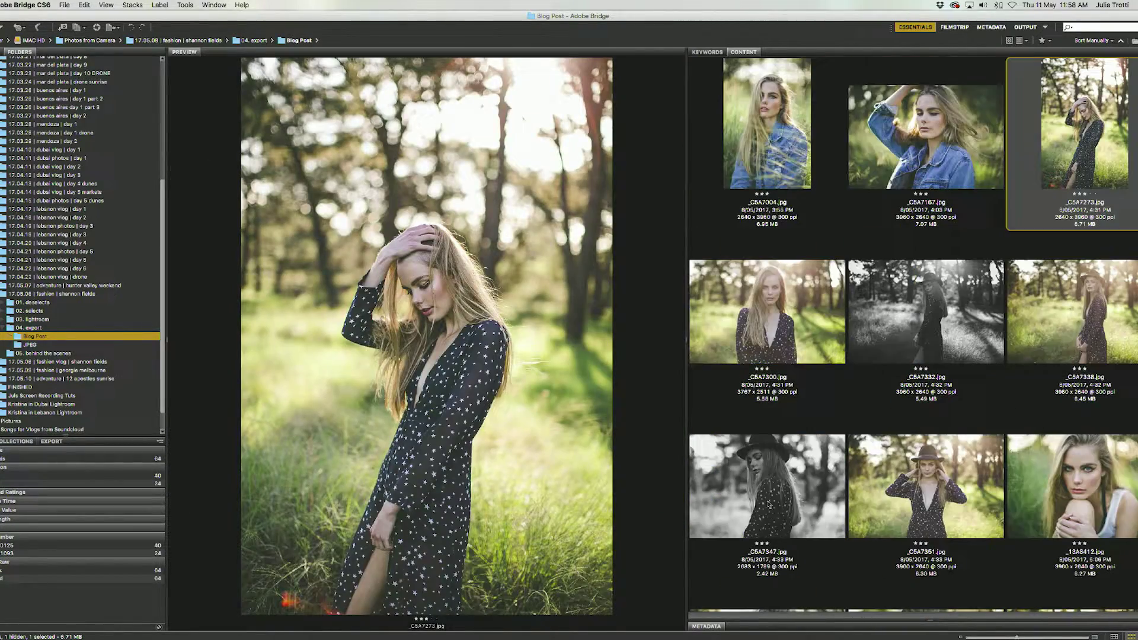
pyautogui.press('Down')
pyautogui.press('Down')
pyautogui.press('Down')
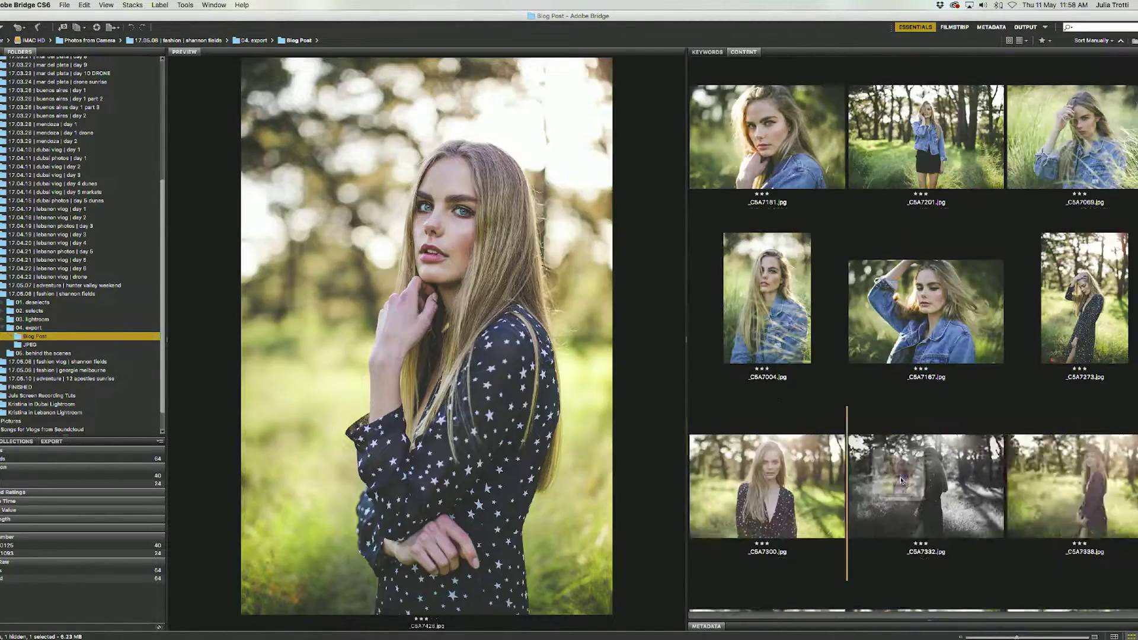
# Move _C5A7501 to a new spot and check where _C5A7510 and _13A8423 sit
pyautogui.moveTo(1070, 483); pyautogui.dragTo(847, 392)
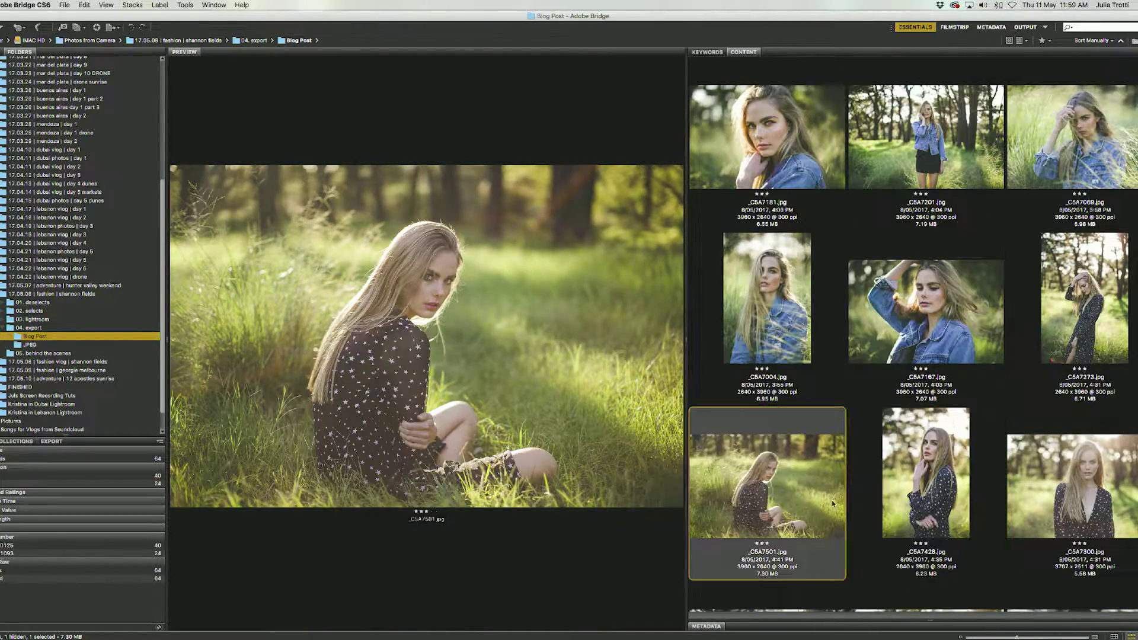
pyautogui.press('Right')
pyautogui.scroll(-3, 949, 356)
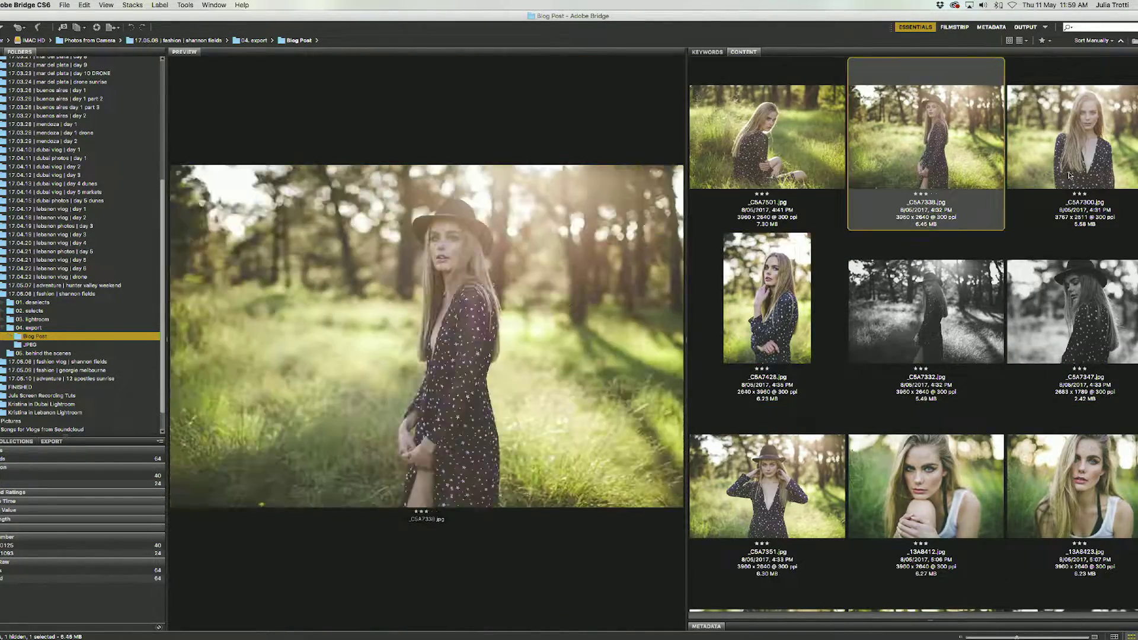
pyautogui.press('Right')
pyautogui.press('Right')
pyautogui.press('Right')
pyautogui.press('Right')
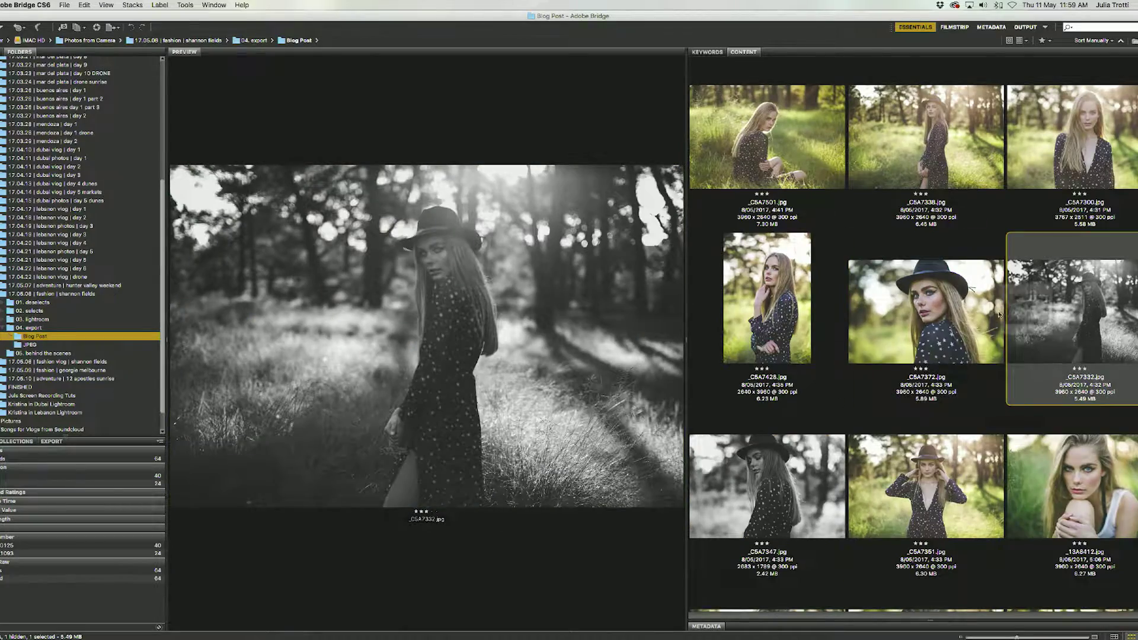
pyautogui.scroll(-3, 1000, 315)
pyautogui.click(818, 381)
pyautogui.scroll(-3, 903, 458)
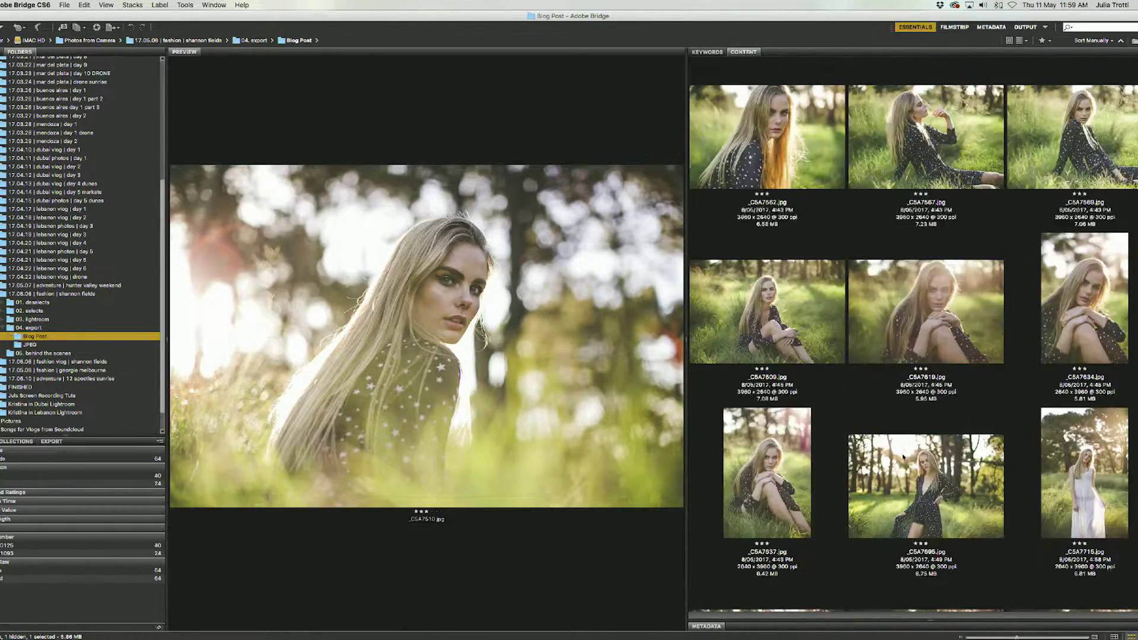
pyautogui.click(903, 458)
pyautogui.press('Right')
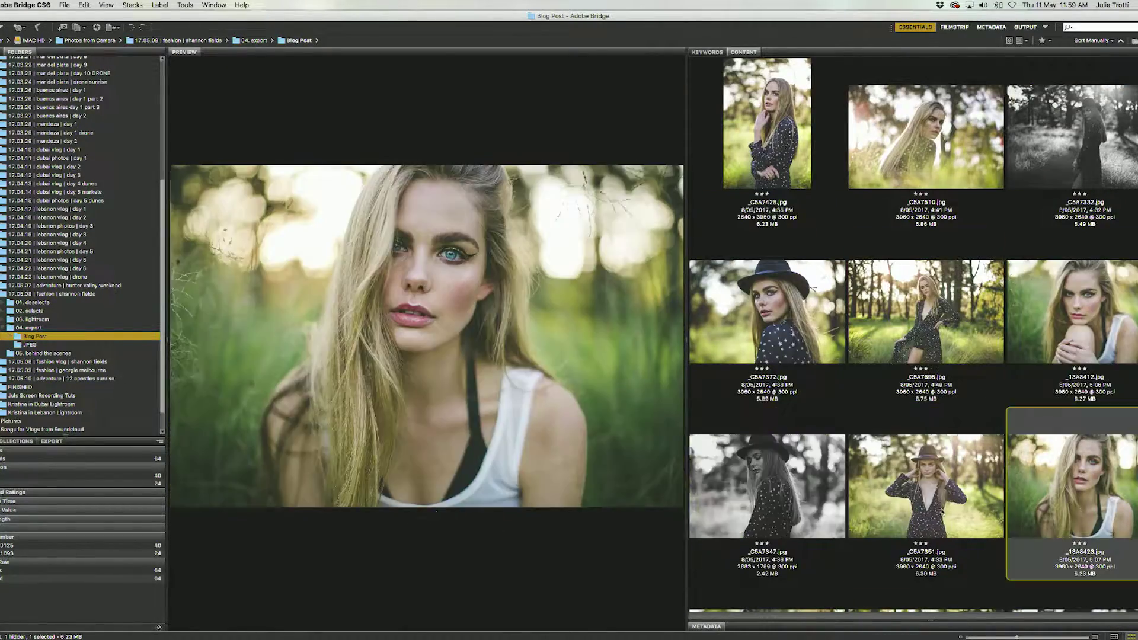
pyautogui.scroll(4, 1028, 431)
# Move _C5A7543 near the top and compare _C5A7440 with _C5A7466 side by side
pyautogui.moveTo(926, 311); pyautogui.dragTo(1070, 339)
pyautogui.press('Right')
pyautogui.press('Right')
pyautogui.press('Right')
pyautogui.press('Right')
pyautogui.press('Right')
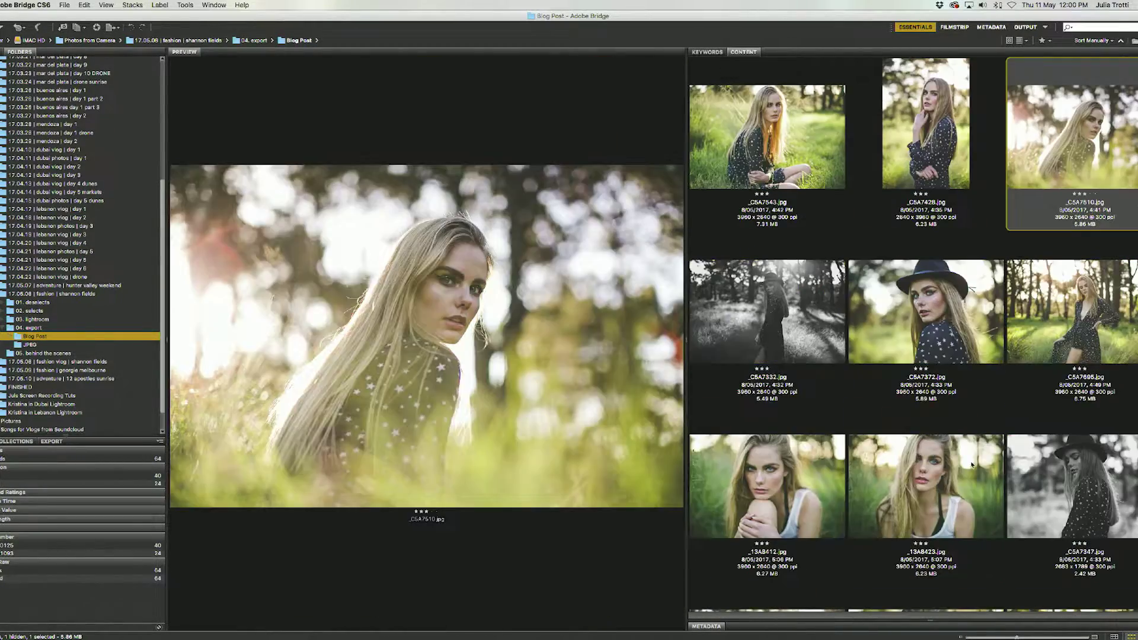
pyautogui.press('Right')
pyautogui.click(926, 296)
pyautogui.keyDown('ctrl'); pyautogui.click(767, 296); pyautogui.keyUp('ctrl')
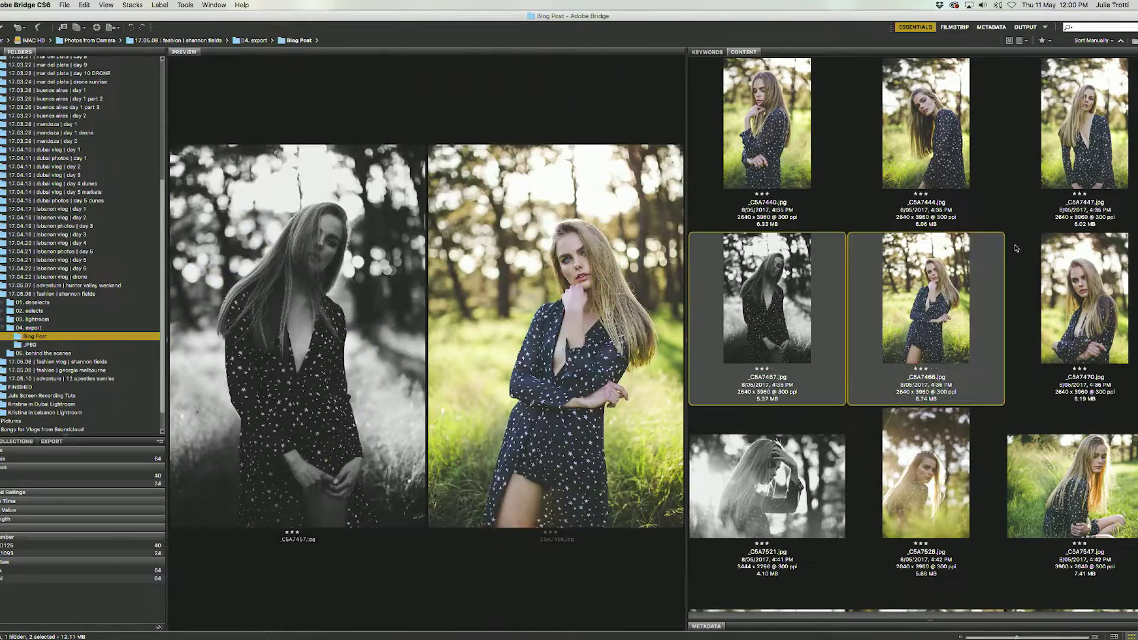
pyautogui.keyDown('ctrl'); pyautogui.click(767, 296); pyautogui.keyUp('ctrl')
pyautogui.keyDown('ctrl'); pyautogui.click(767, 123); pyautogui.keyUp('ctrl')
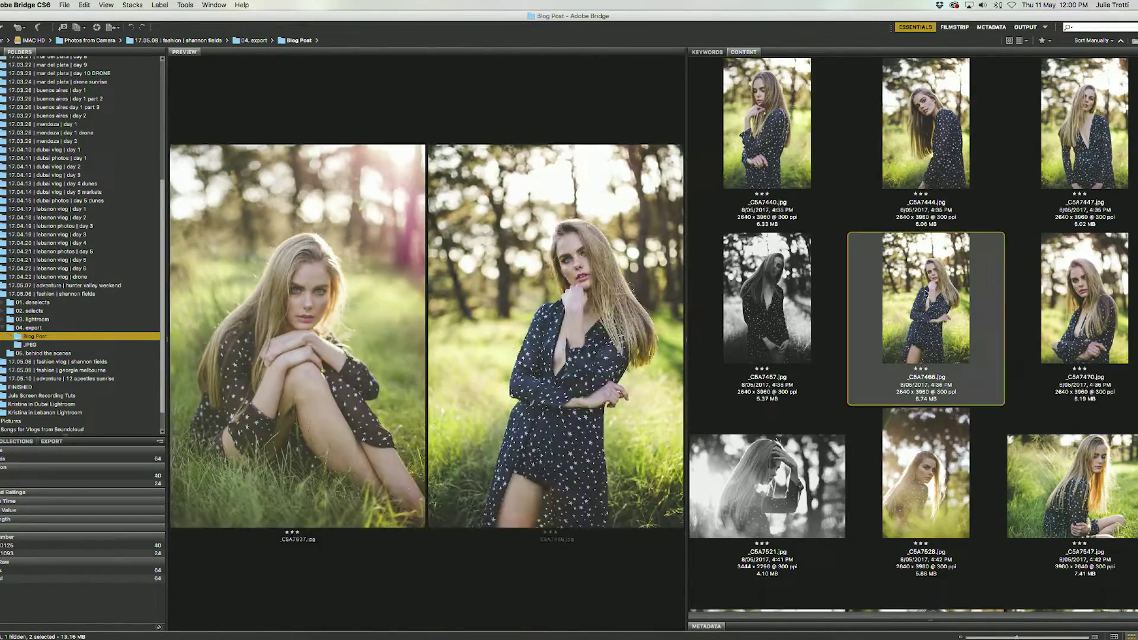
# Reposition _C5A7457 and move the three sitting-in-grass shots together as a group
pyautogui.click(788, 301)
pyautogui.moveTo(787, 301); pyautogui.dragTo(881, 372)
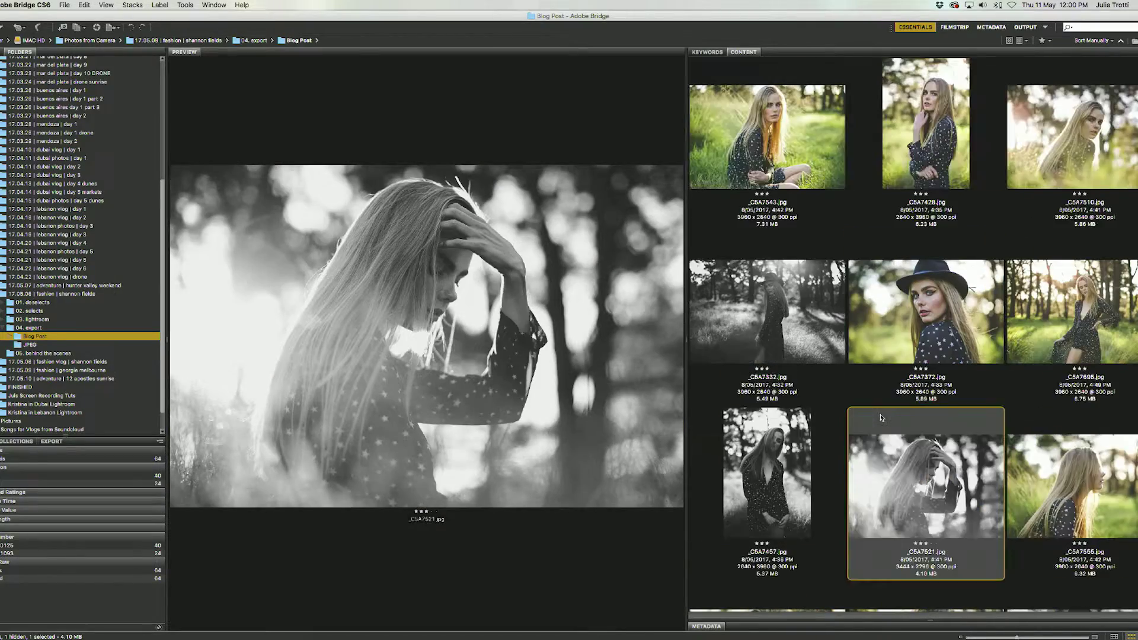
pyautogui.scroll(-5, 913, 332)
pyautogui.click(926, 308)
pyautogui.keyDown('super'); pyautogui.click(767, 486); pyautogui.keyUp('super')
pyautogui.keyDown('super'); pyautogui.click(926, 486); pyautogui.keyUp('super')
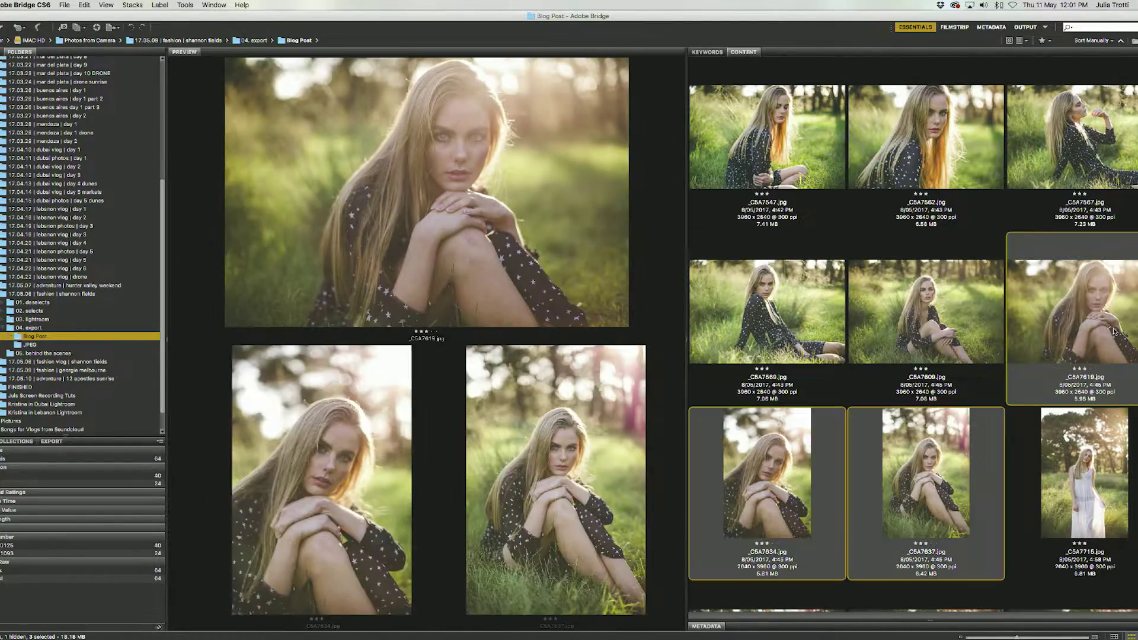
pyautogui.moveTo(925, 486); pyautogui.dragTo(912, 434)
pyautogui.moveTo(737, 318); pyautogui.dragTo(737, 320)
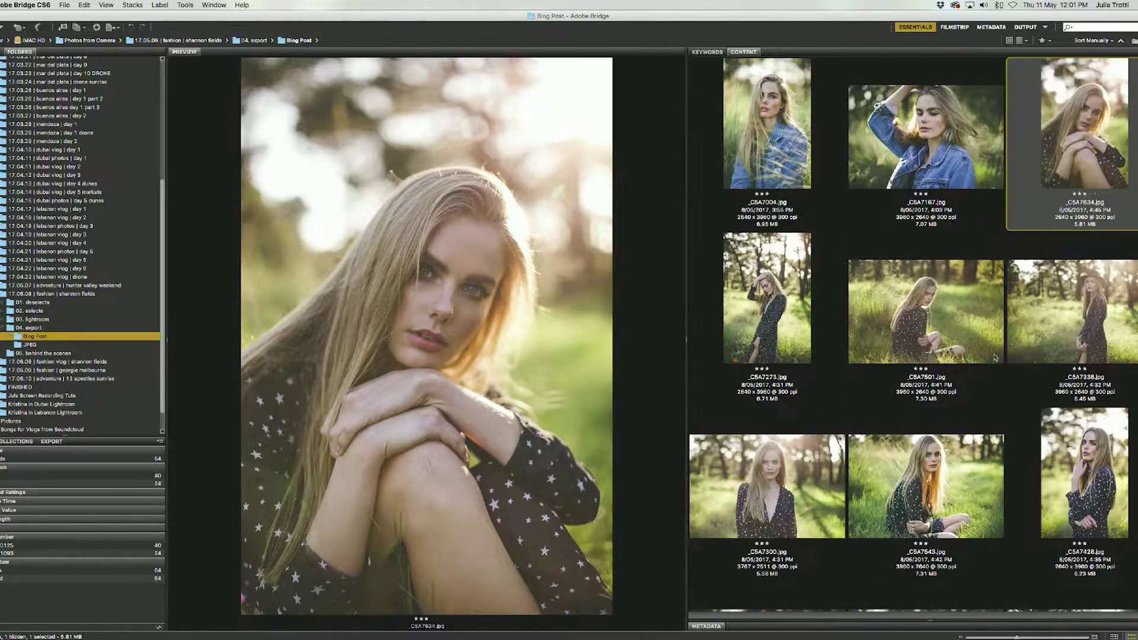
# Preview _13A8412 and _13A8462, then move _13A8372 to a new spot
pyautogui.click(803, 463)
pyautogui.click(925, 486)
pyautogui.scroll(-3, 926, 355)
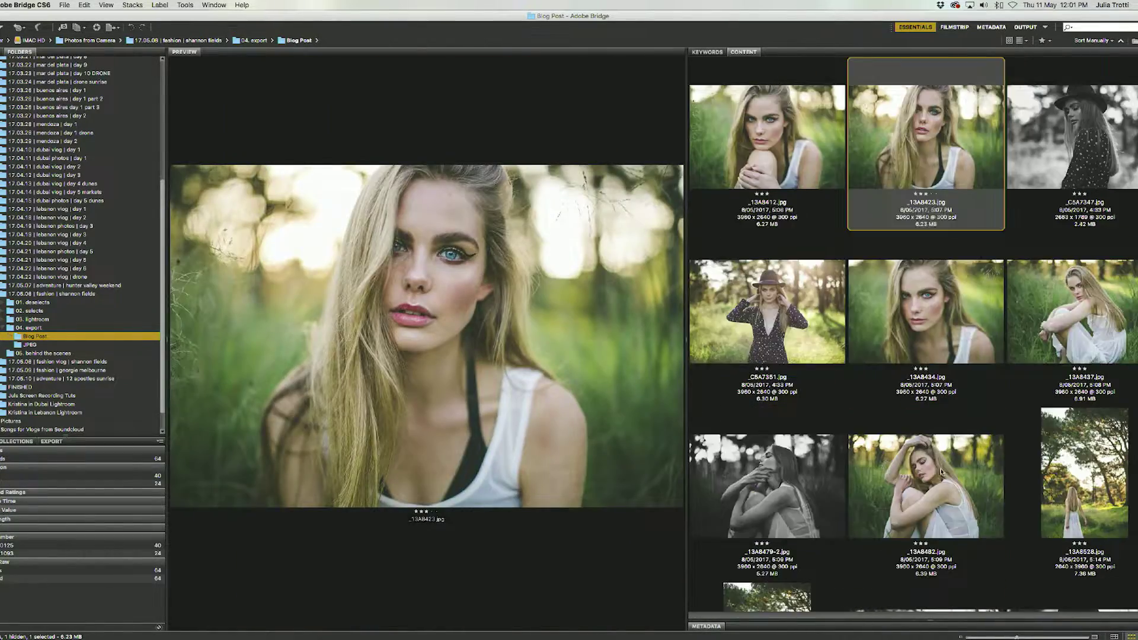
pyautogui.click(931, 355)
pyautogui.scroll(-5, 936, 393)
pyautogui.moveTo(936, 393); pyautogui.dragTo(926, 368)
pyautogui.click(767, 344)
# From the 04. export folder, move _13A8407 into the Blog Post folder
pyautogui.press('super+Up')
pyautogui.scroll(-10, 933, 340)
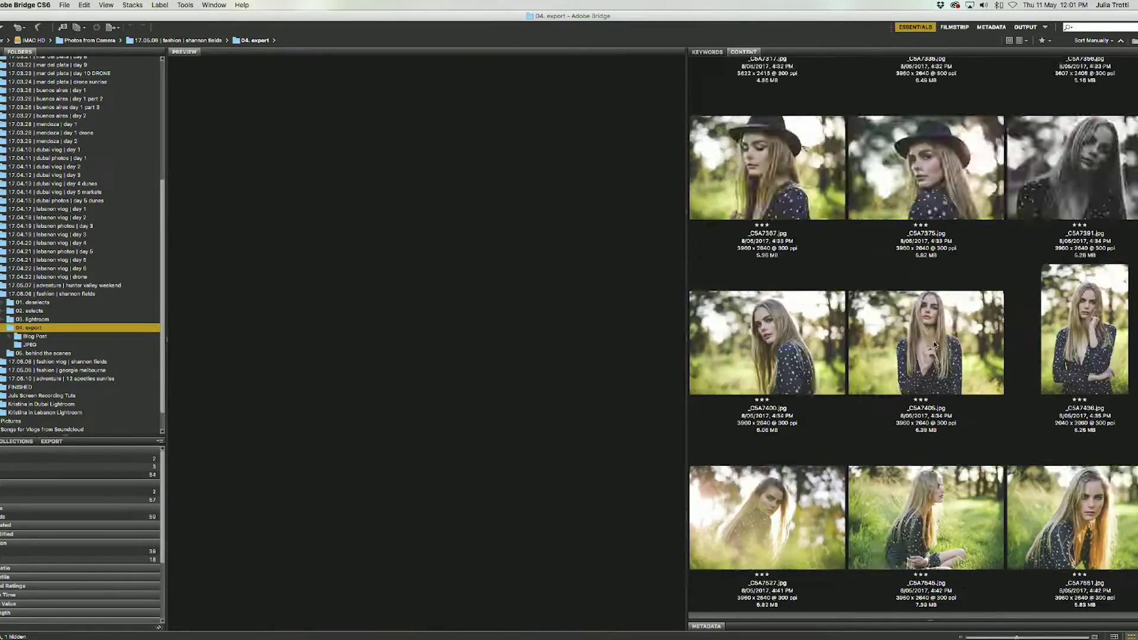
pyautogui.click(787, 173)
pyautogui.moveTo(787, 173); pyautogui.dragTo(866, 475)
# Review _C5A7695, _C5A7637, _13A8482 and _13A8423, and shift one thumbnail's position
pyautogui.scroll(-5, 865, 474)
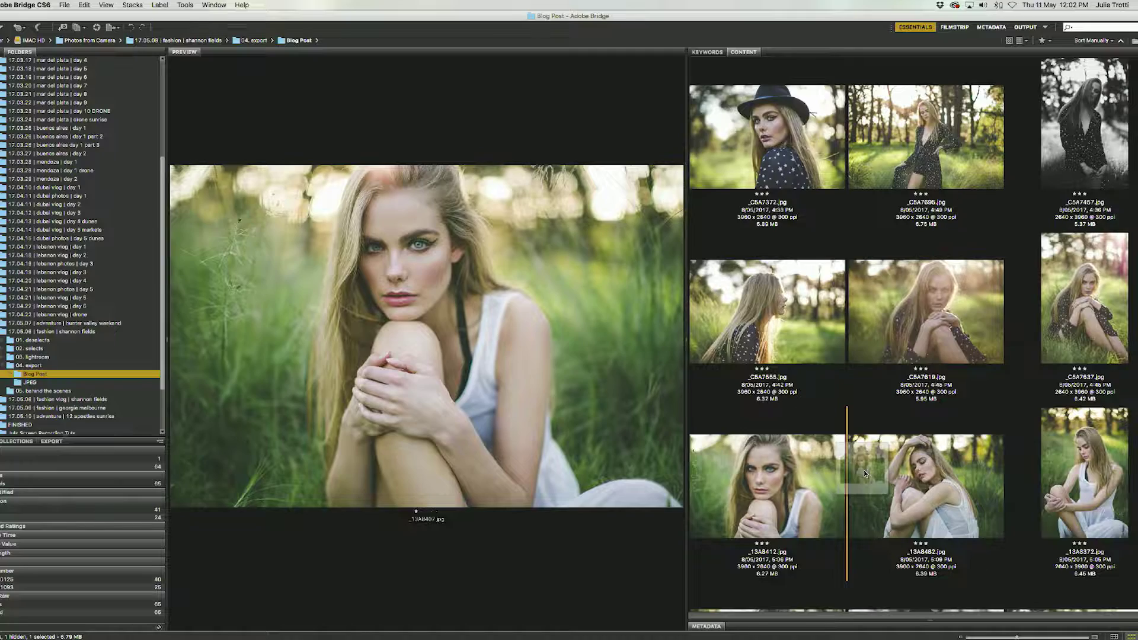
pyautogui.click(1067, 304)
pyautogui.click(940, 482)
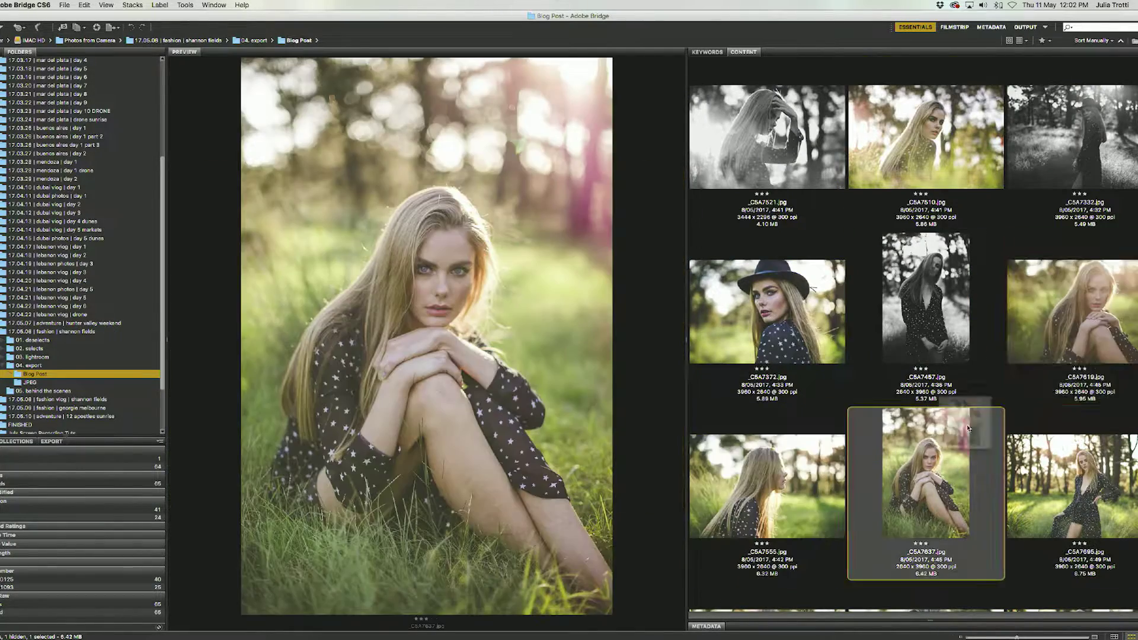
pyautogui.scroll(-3, 1058, 307)
pyautogui.click(1075, 307)
pyautogui.scroll(-3, 1008, 355)
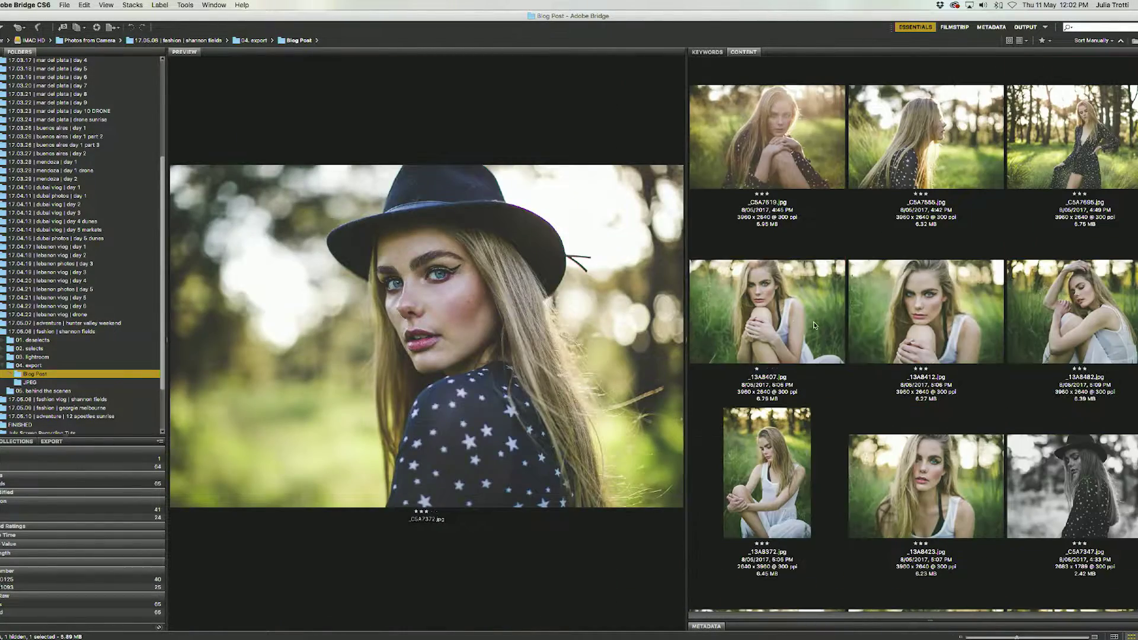
pyautogui.click(926, 311)
pyautogui.click(767, 486)
pyautogui.scroll(-4, 948, 373)
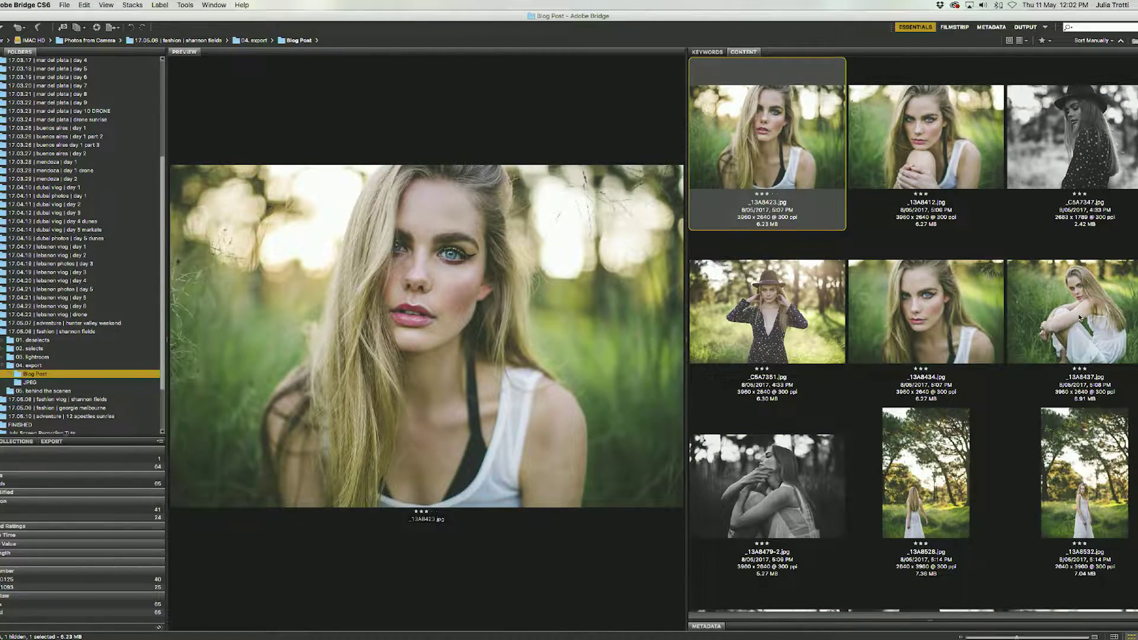
pyautogui.scroll(3, 1080, 318)
pyautogui.moveTo(926, 311); pyautogui.dragTo(982, 193)
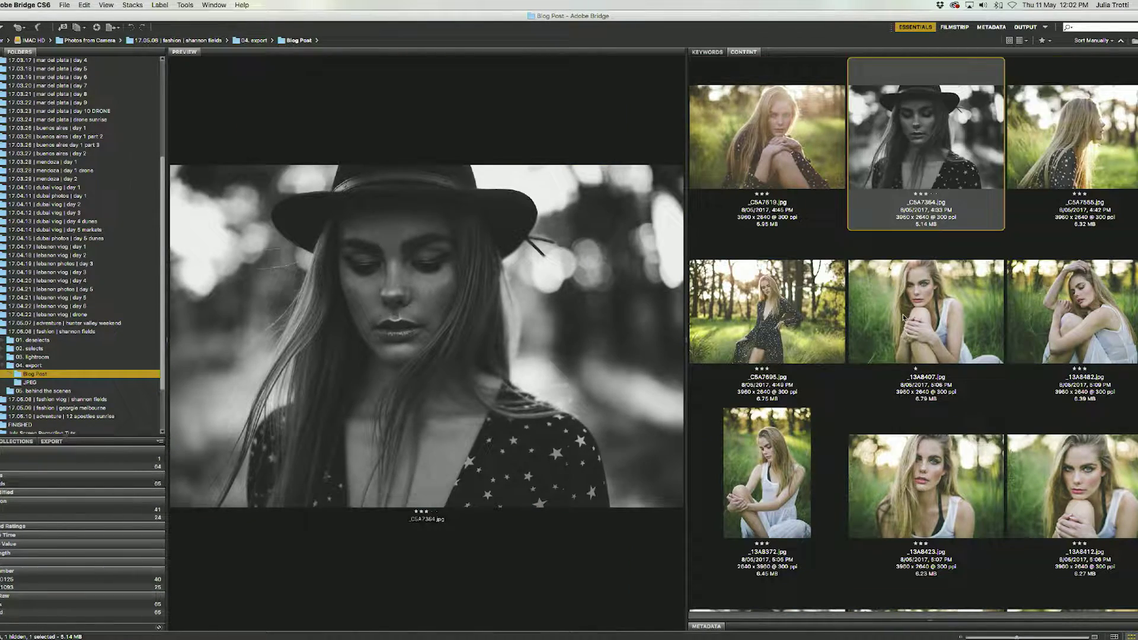
# Place _13A8434 after _13A8372 and reposition _13A8399
pyautogui.scroll(-2, 902, 314)
pyautogui.click(902, 314)
pyautogui.scroll(-2, 1008, 314)
pyautogui.click(1067, 308)
pyautogui.moveTo(1067, 308); pyautogui.dragTo(848, 136)
pyautogui.click(789, 324)
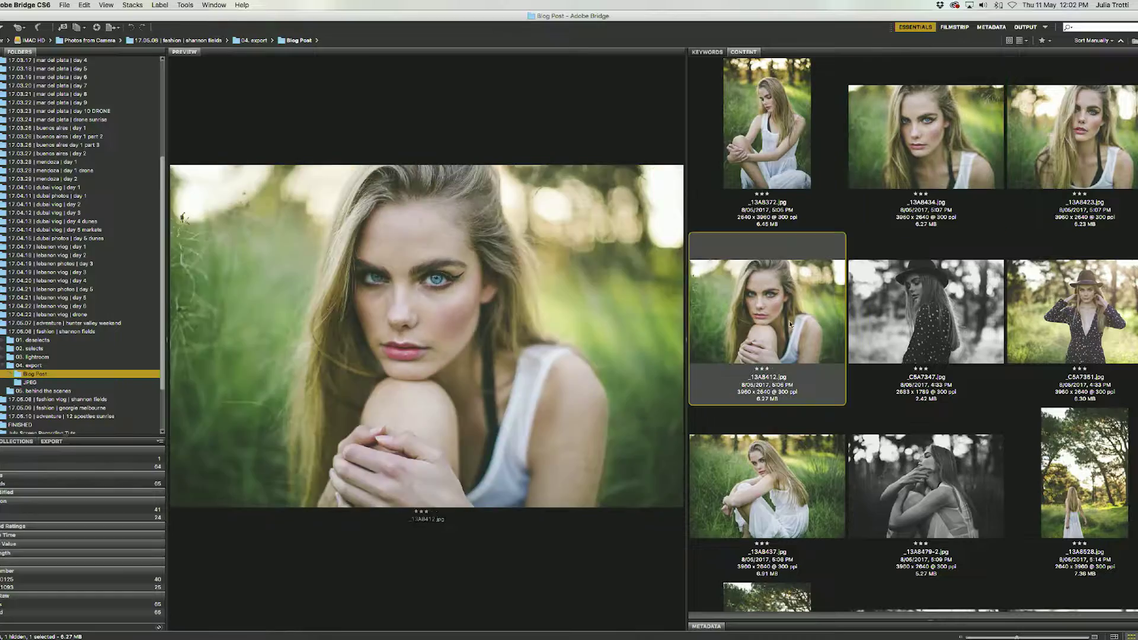
pyautogui.click(926, 311)
pyautogui.scroll(3, 926, 311)
pyautogui.moveTo(767, 483); pyautogui.dragTo(993, 408)
# Check the sequence of _13A8407, _13A8372, _13A8479-2, _13A8423 and _13A8412
pyautogui.scroll(-2, 994, 356)
pyautogui.click(915, 343)
pyautogui.scroll(2, 914, 343)
pyautogui.click(926, 175)
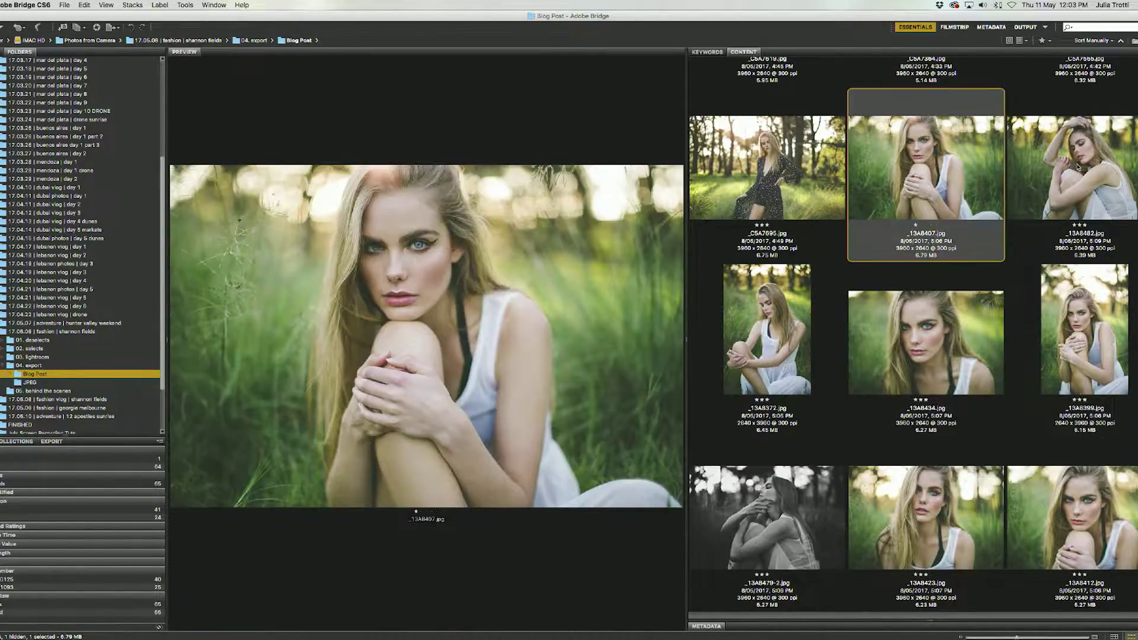
pyautogui.click(767, 329)
pyautogui.click(767, 516)
pyautogui.click(926, 516)
pyautogui.scroll(-2, 926, 356)
pyautogui.click(1085, 344)
pyautogui.scroll(-5, 1039, 487)
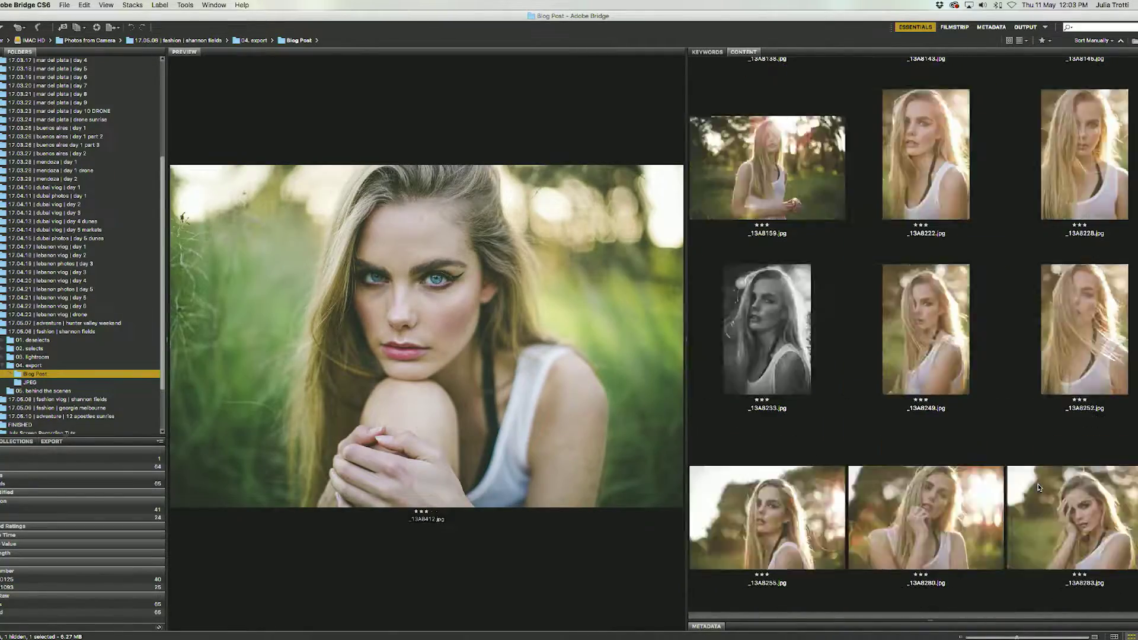
pyautogui.scroll(3, 1039, 487)
pyautogui.click(1016, 391)
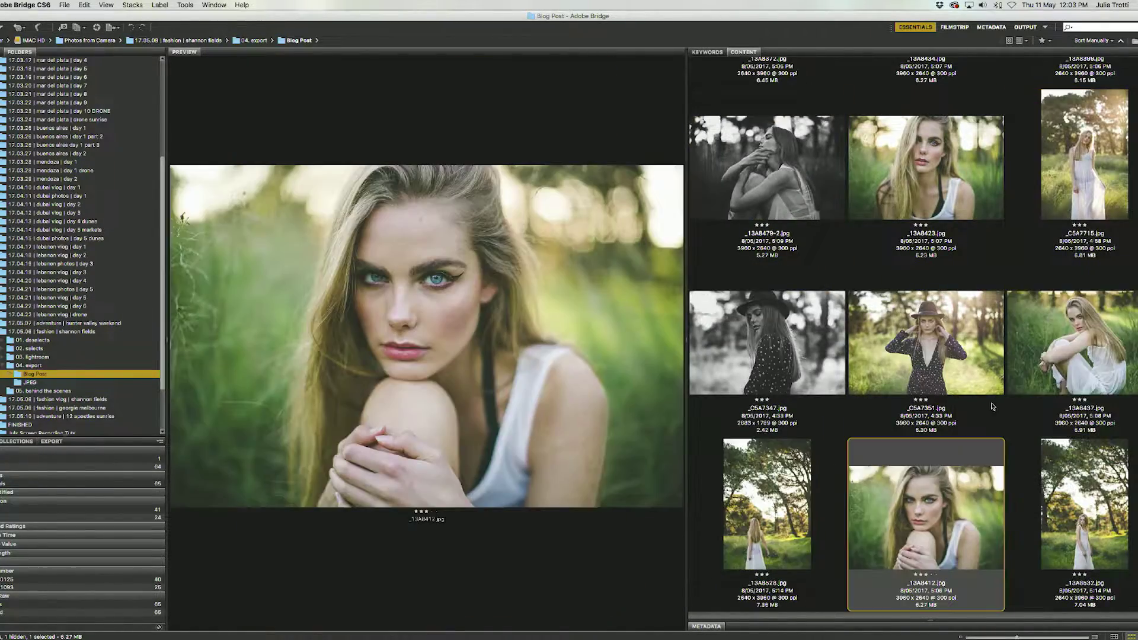
# Move the six white-dress shots, starting with _13A8138 and _13A8159, beside _C5A7351
pyautogui.scroll(-5, 993, 406)
pyautogui.click(767, 344)
pyautogui.keyDown('super'); pyautogui.click(767, 516); pyautogui.keyUp('super')
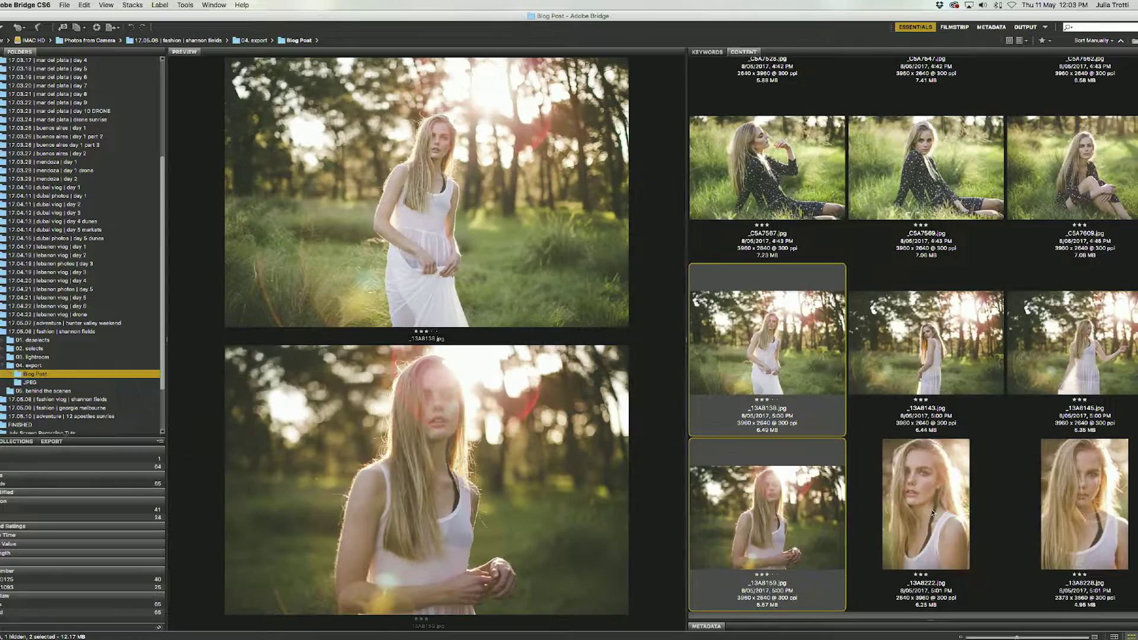
pyautogui.scroll(-3, 933, 513)
pyautogui.keyDown('super'); pyautogui.click(926, 344); pyautogui.keyUp('super')
pyautogui.keyDown('super'); pyautogui.click(925, 504); pyautogui.keyUp('super')
pyautogui.keyDown('super'); pyautogui.click(1085, 503); pyautogui.keyUp('super')
pyautogui.scroll(-3, 1008, 415)
pyautogui.keyDown('super'); pyautogui.click(926, 343); pyautogui.keyUp('super')
pyautogui.moveTo(926, 344); pyautogui.dragTo(853, 418)
# Review _13A8222, _13A8252 and the remaining white-dress shots in their new order
pyautogui.click(925, 149)
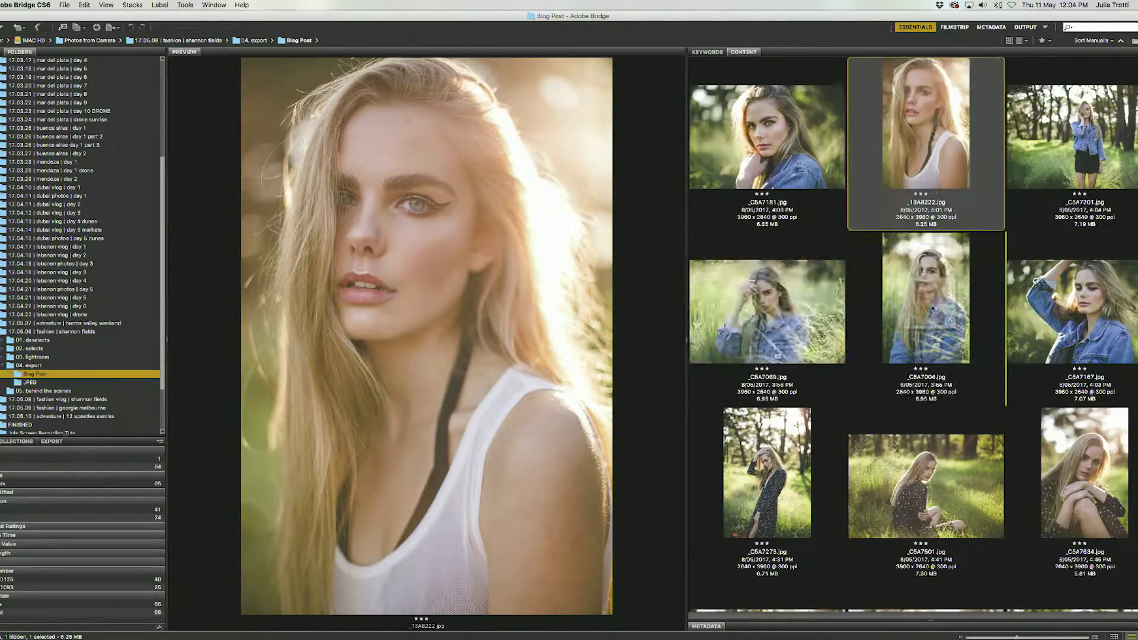
pyautogui.scroll(5, 933, 309)
pyautogui.click(1095, 342)
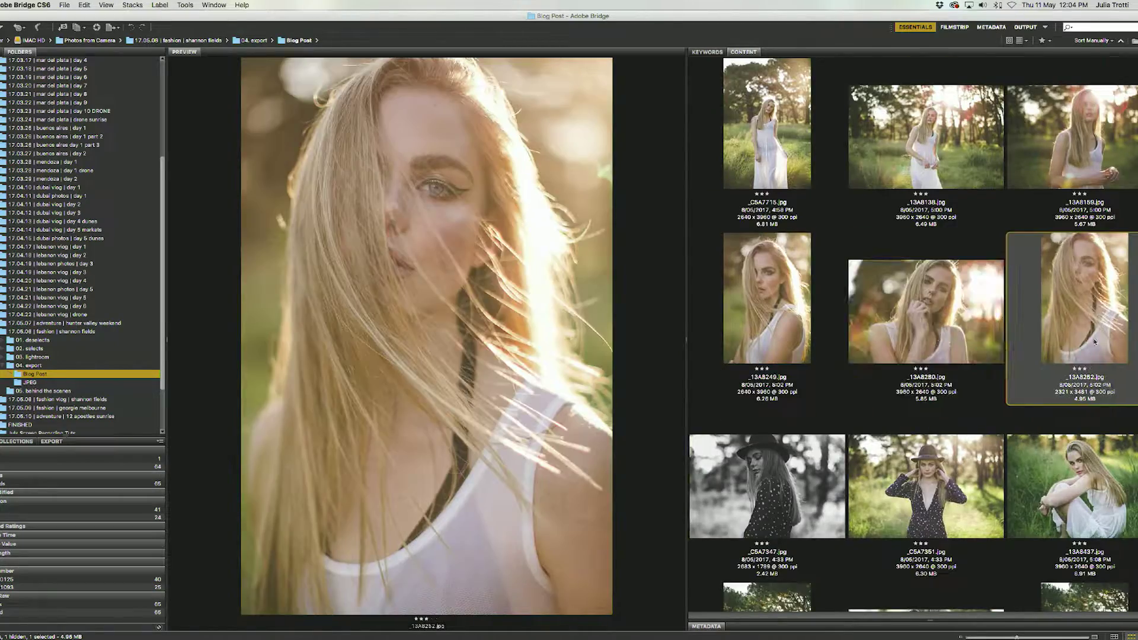
pyautogui.scroll(-3, 1095, 342)
pyautogui.click(767, 496)
pyautogui.scroll(3, 1008, 356)
pyautogui.click(1066, 329)
# Preview back-view _13A8528, then open the JPEG subfolder and select all 38 exports
pyautogui.click(927, 127)
pyautogui.scroll(-3, 961, 458)
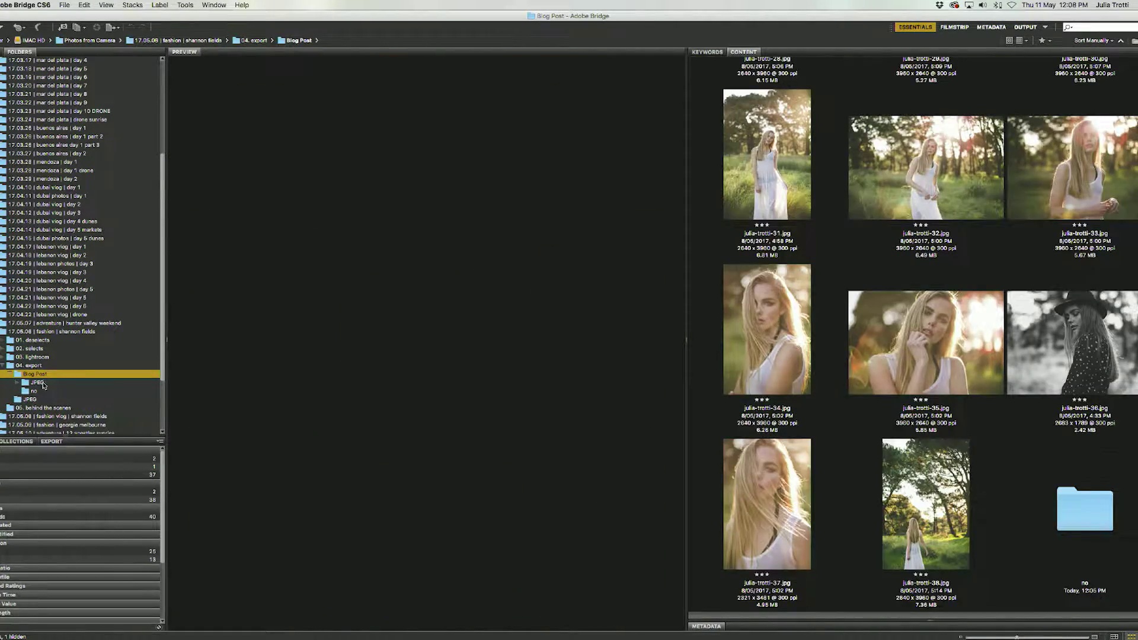
pyautogui.click(43, 385)
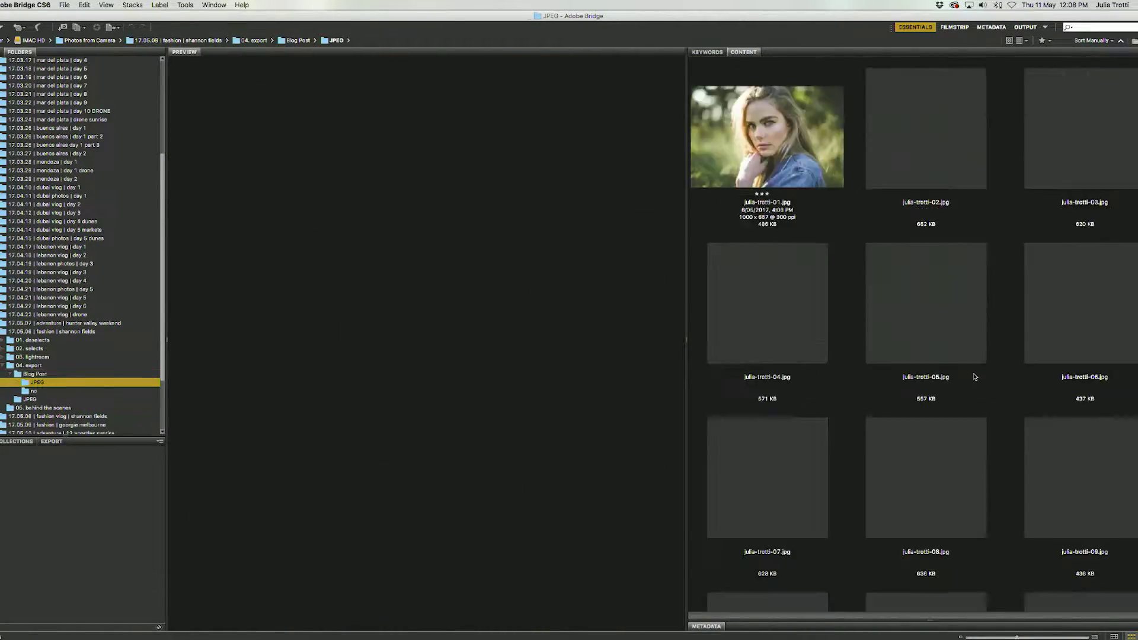
pyautogui.press('super+a')
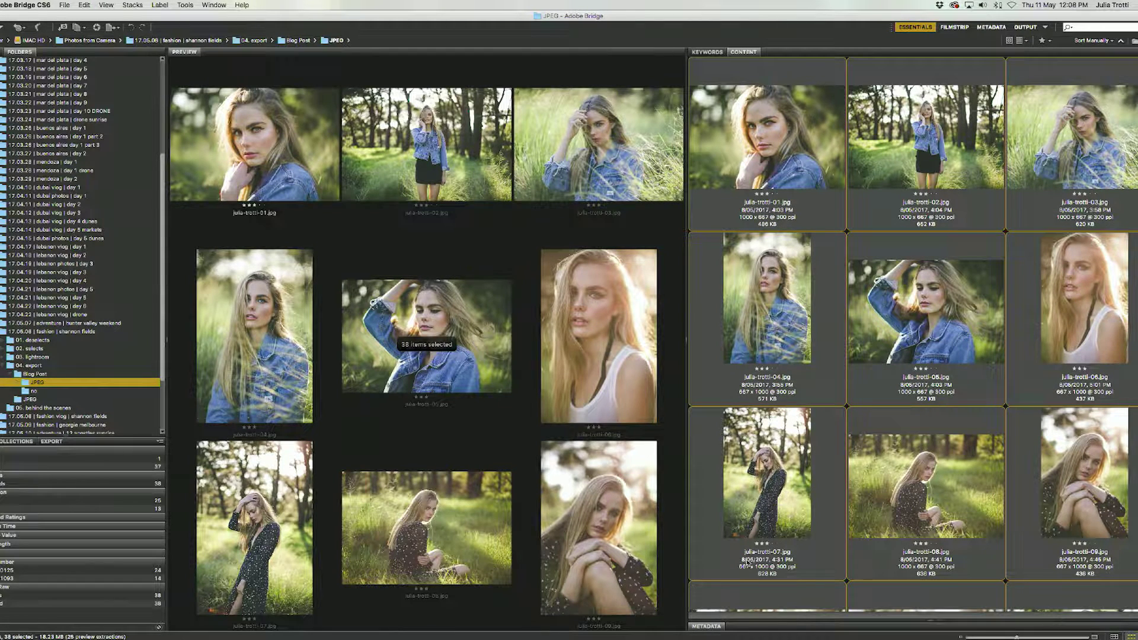